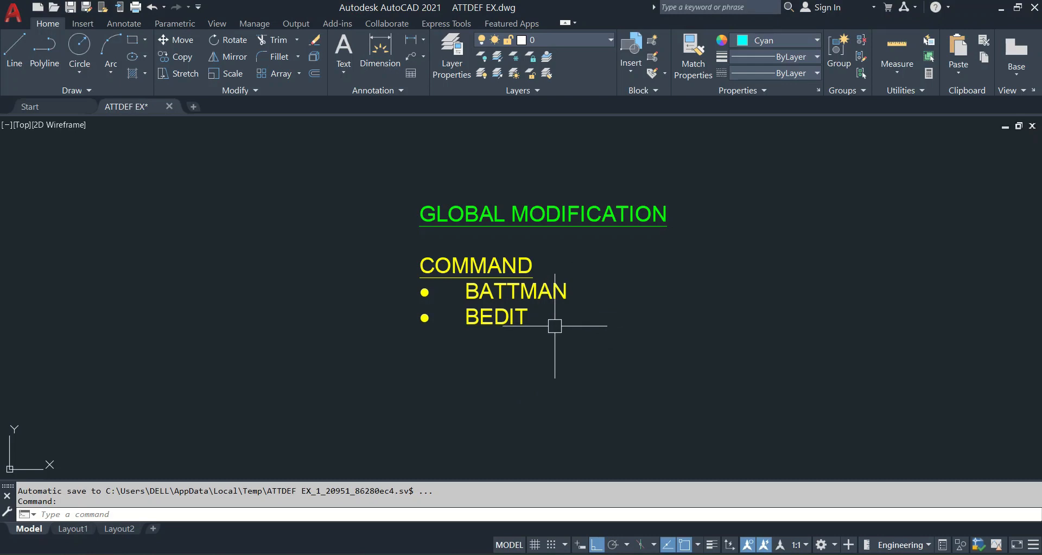
Open the rightmost window block's attributes for editing and set its OBJECT value to WINDOW W4.
{"action": "scroll", "coordinate": [543, 400], "scroll_direction": "down", "scroll_amount": 5}
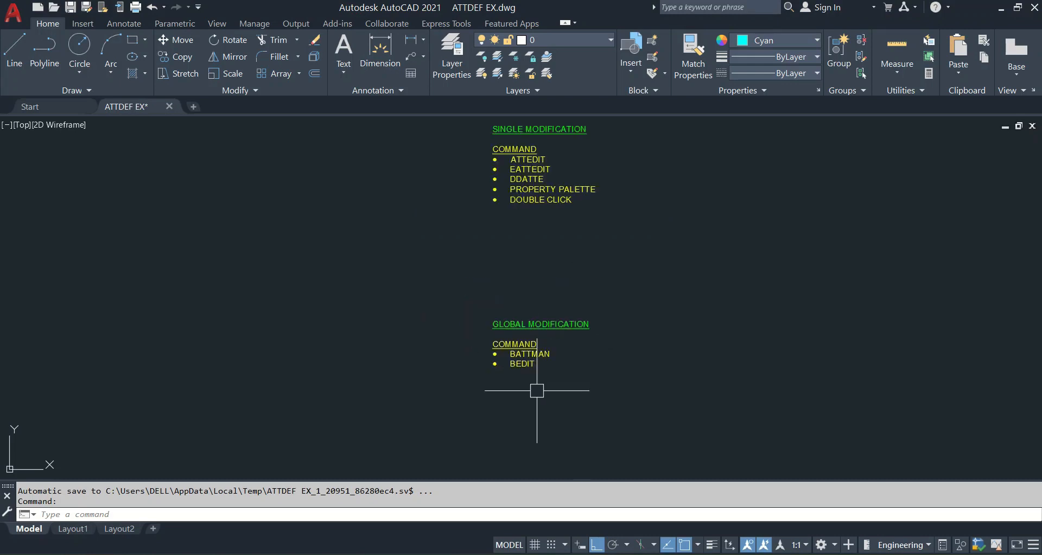
{"action": "scroll", "coordinate": [610, 132], "scroll_direction": "up", "scroll_amount": 4}
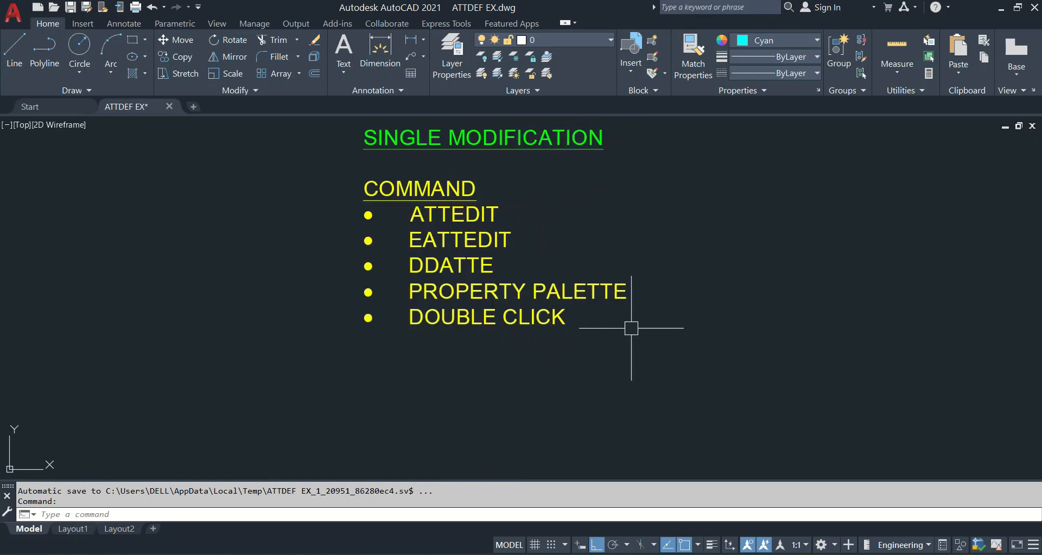
{"action": "scroll", "coordinate": [787, 312], "scroll_direction": "down", "scroll_amount": 5}
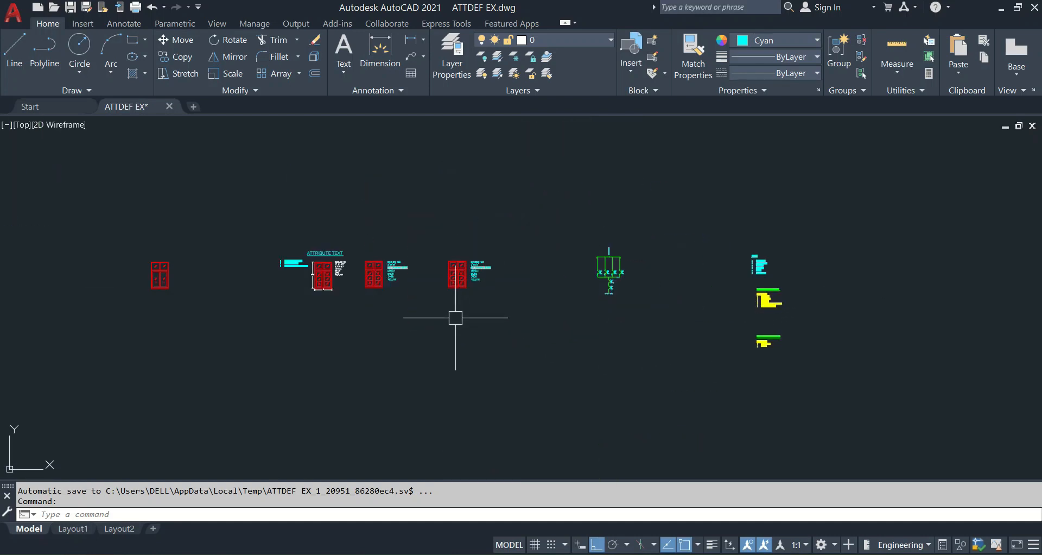
{"action": "scroll", "coordinate": [451, 270], "scroll_direction": "up", "scroll_amount": 4}
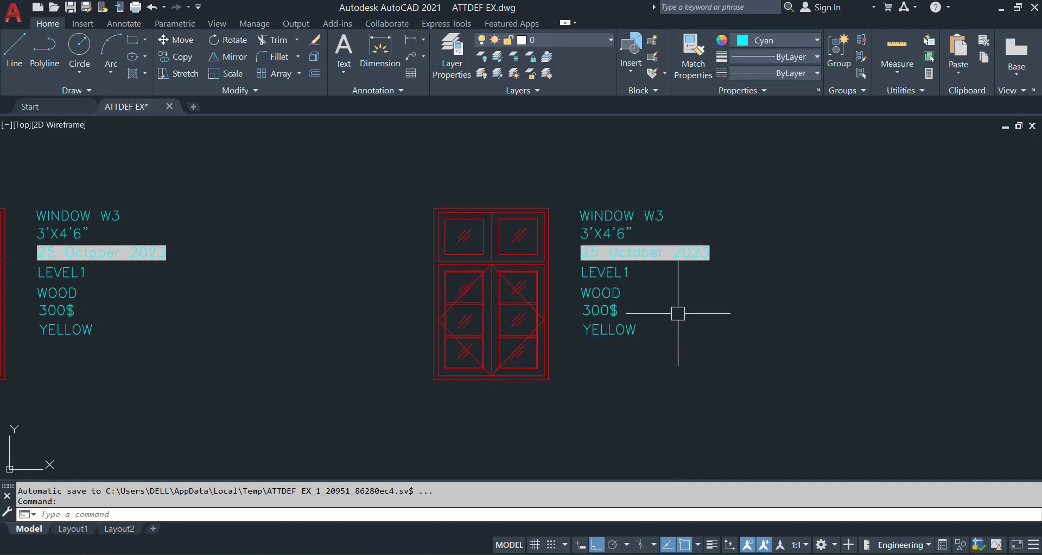
{"action": "double_click", "coordinate": [615, 233]}
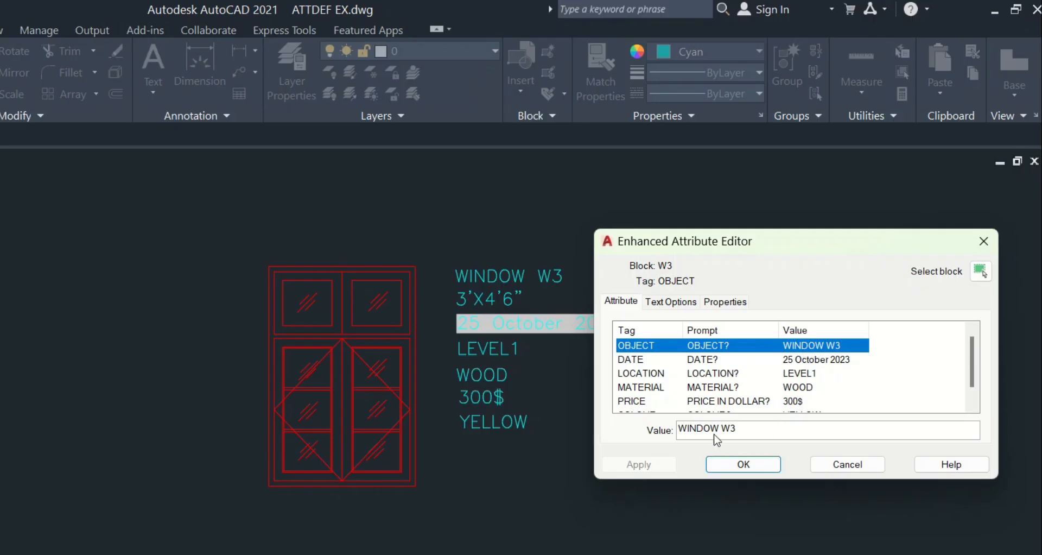
{"action": "left_click", "coordinate": [730, 432]}
{"action": "left_click_drag", "start_coordinate": [730, 430], "coordinate": [746, 427]}
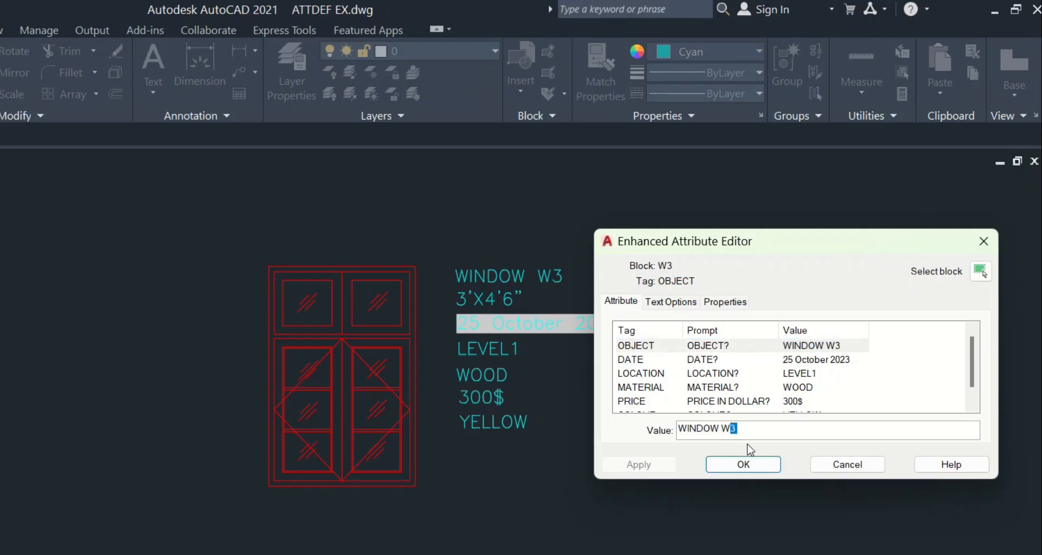
{"action": "type", "text": "4"}
{"action": "key", "text": "Return"}
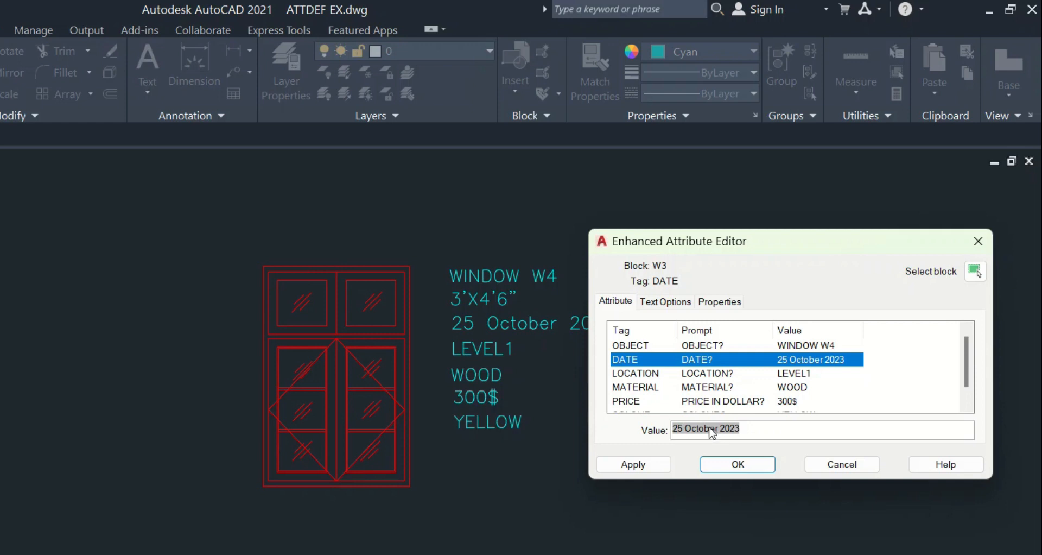
Set the window block's LOCATION attribute to LEVEL3.
{"action": "left_click", "coordinate": [724, 373]}
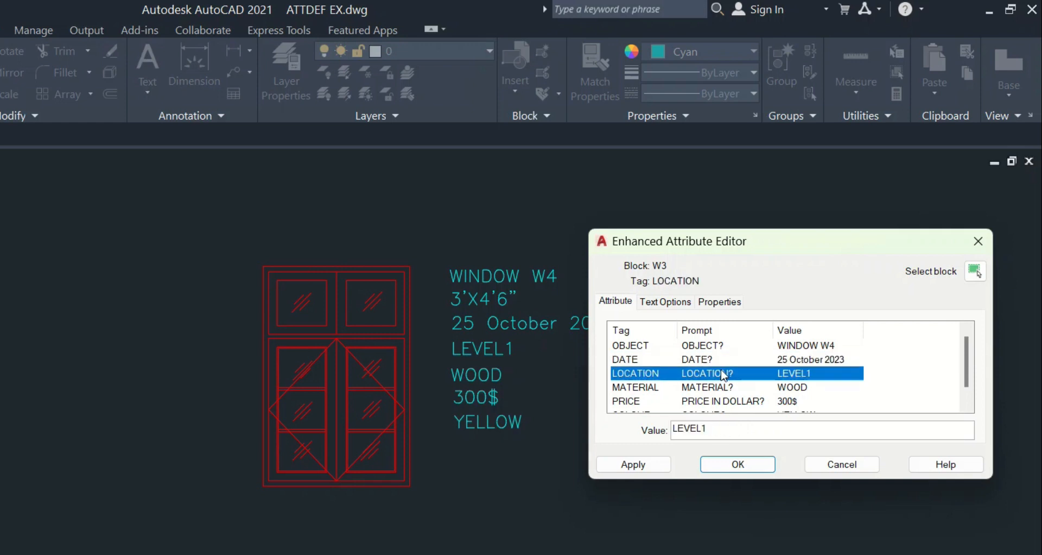
{"action": "left_click", "coordinate": [711, 429]}
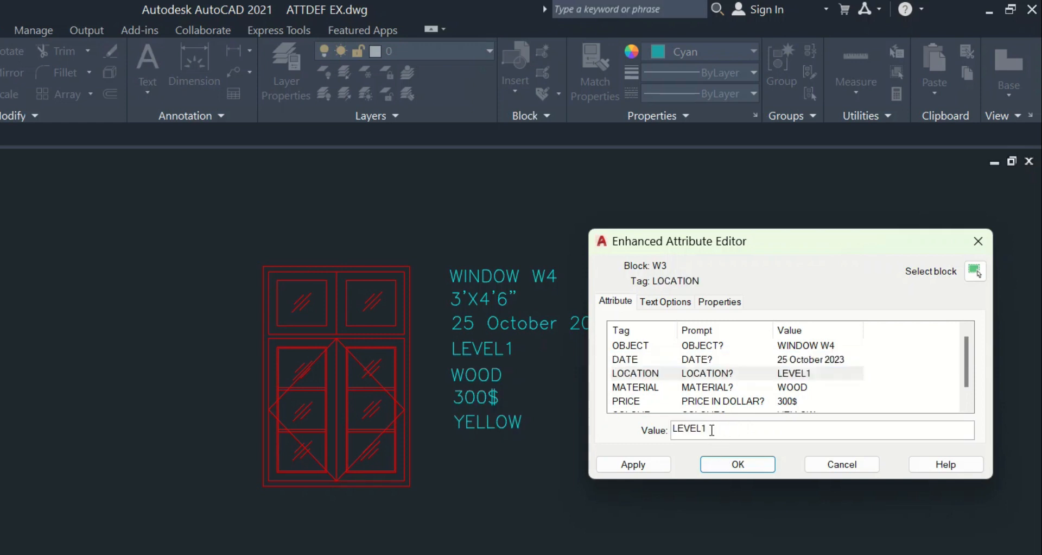
{"action": "key", "text": "BackSpace"}
{"action": "type", "text": "3"}
Set the window block's MATERIAL attribute to ALUMINIUM.
{"action": "left_click", "coordinate": [792, 387]}
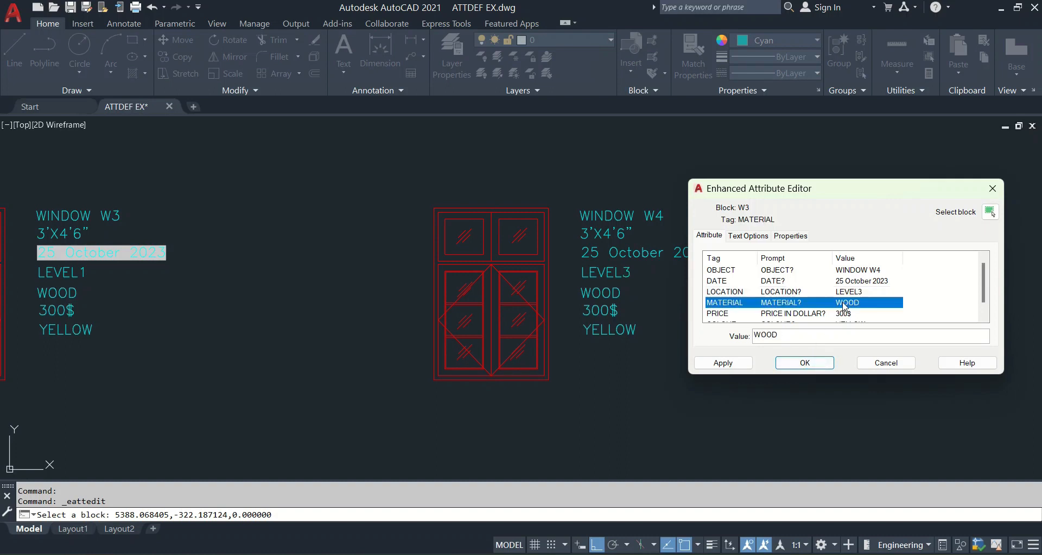
{"action": "left_click_drag", "start_coordinate": [782, 339], "coordinate": [715, 335]}
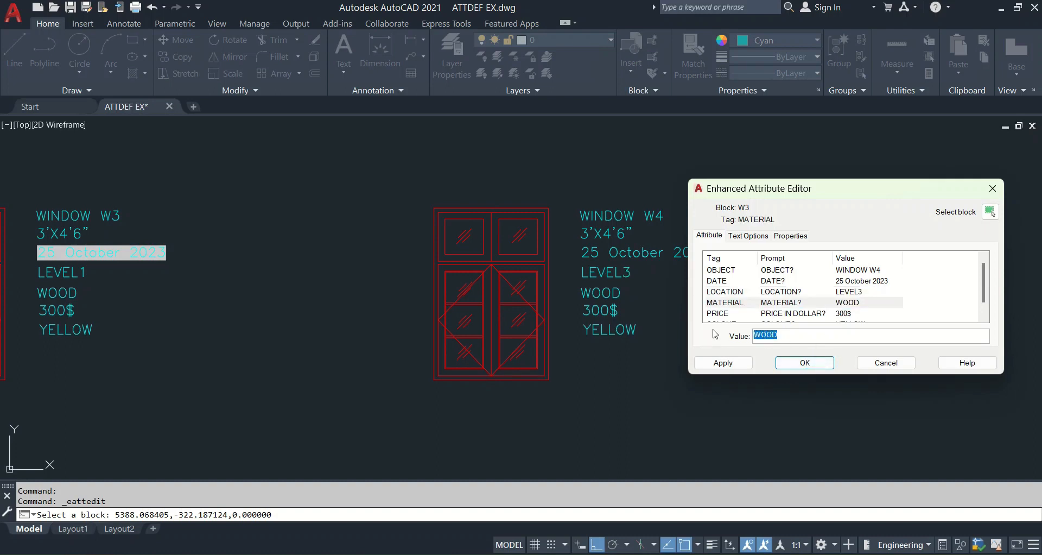
{"action": "type", "text": "ALUMINIUM"}
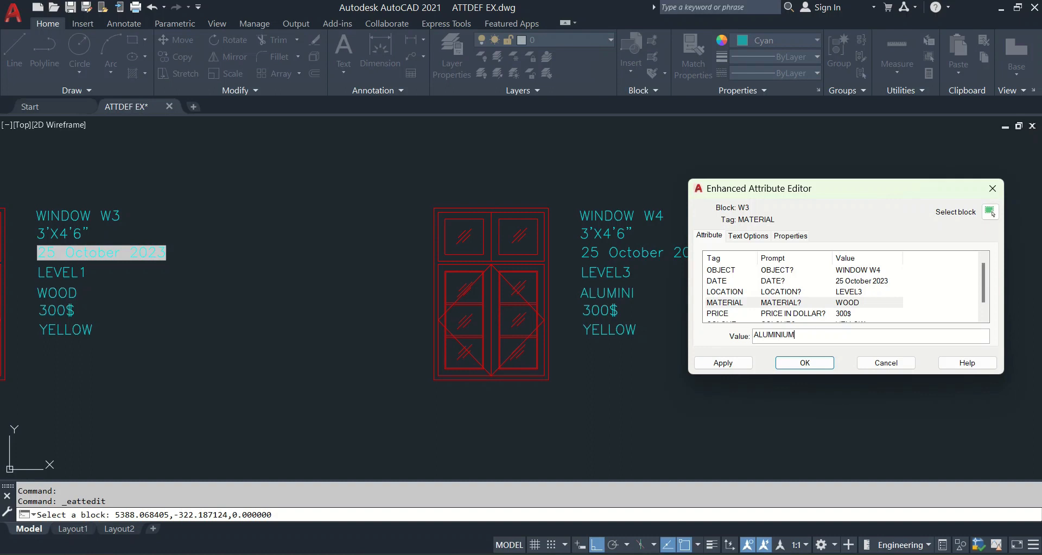
{"action": "key", "text": "Return"}
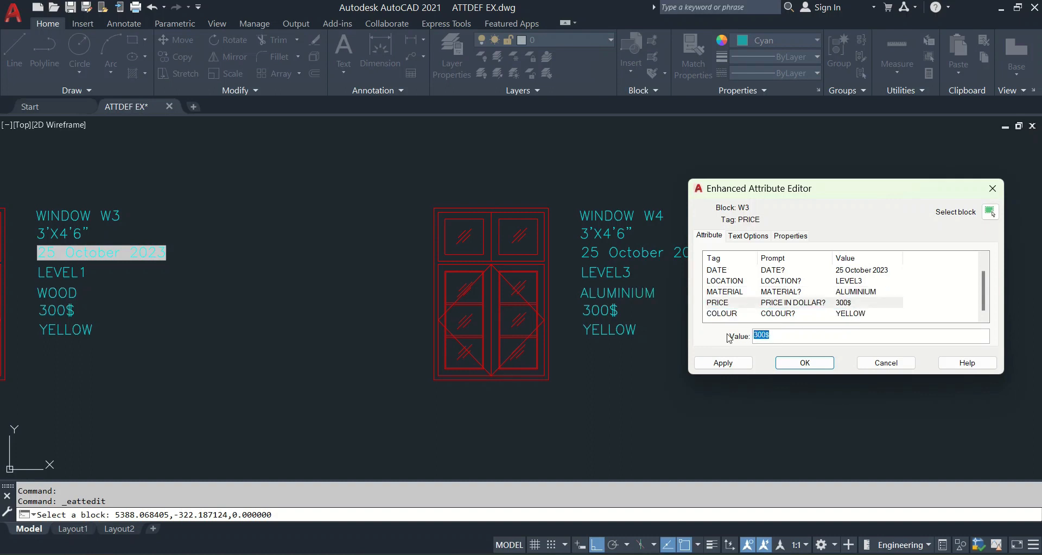
Set the window block's PRICE attribute to 350$ and apply the attribute changes.
{"action": "type", "text": "350$"}
{"action": "key", "text": "Return"}
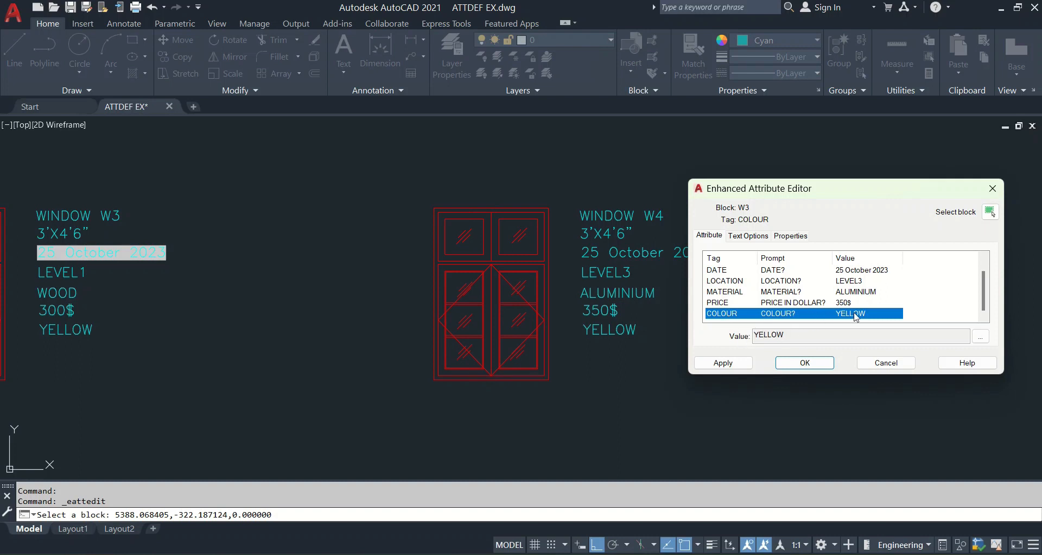
{"action": "left_click", "coordinate": [727, 365]}
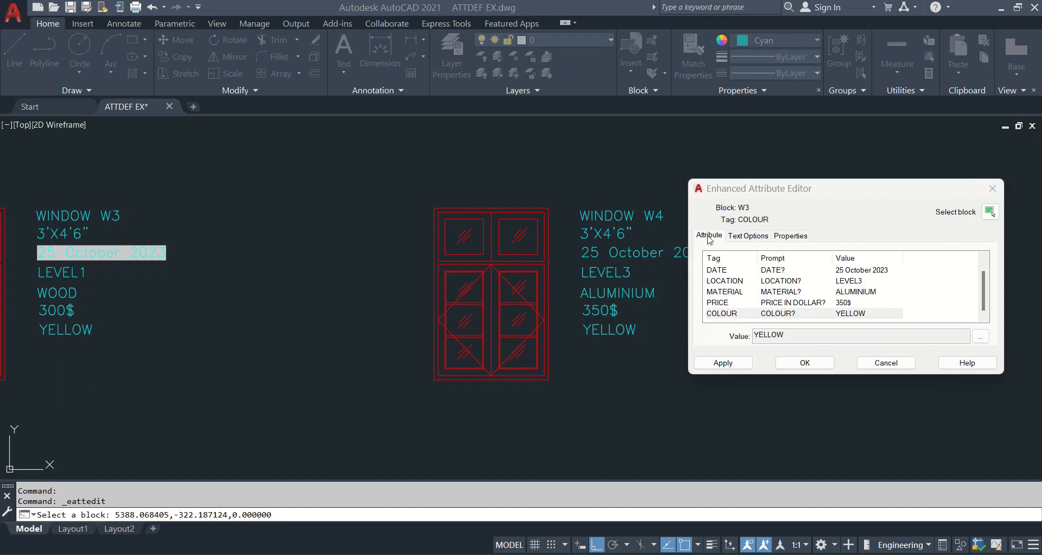
Examine the COLOUR attribute's object properties and the text styles available for it.
{"action": "left_click", "coordinate": [747, 236]}
{"action": "left_click", "coordinate": [796, 238]}
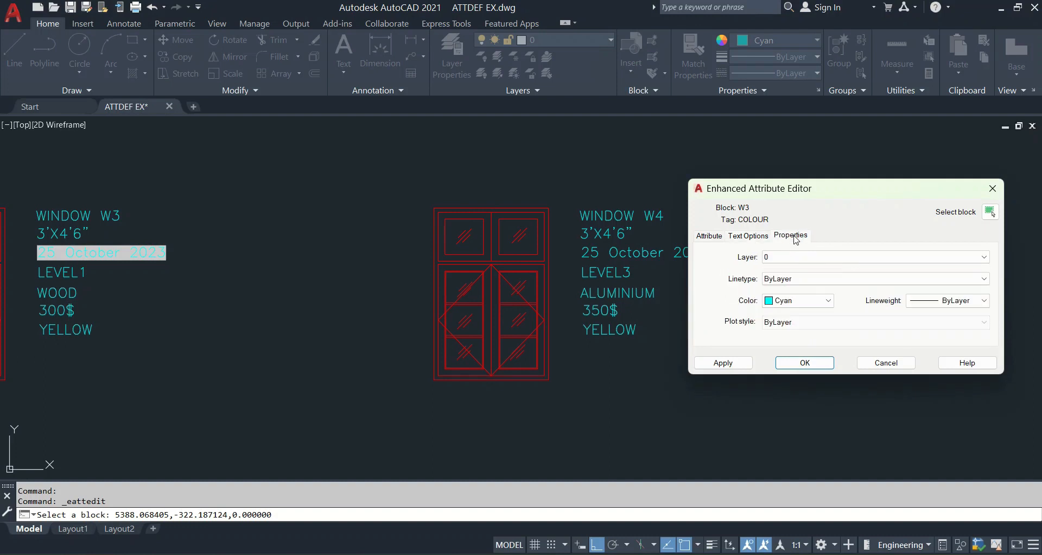
{"action": "left_click", "coordinate": [749, 237]}
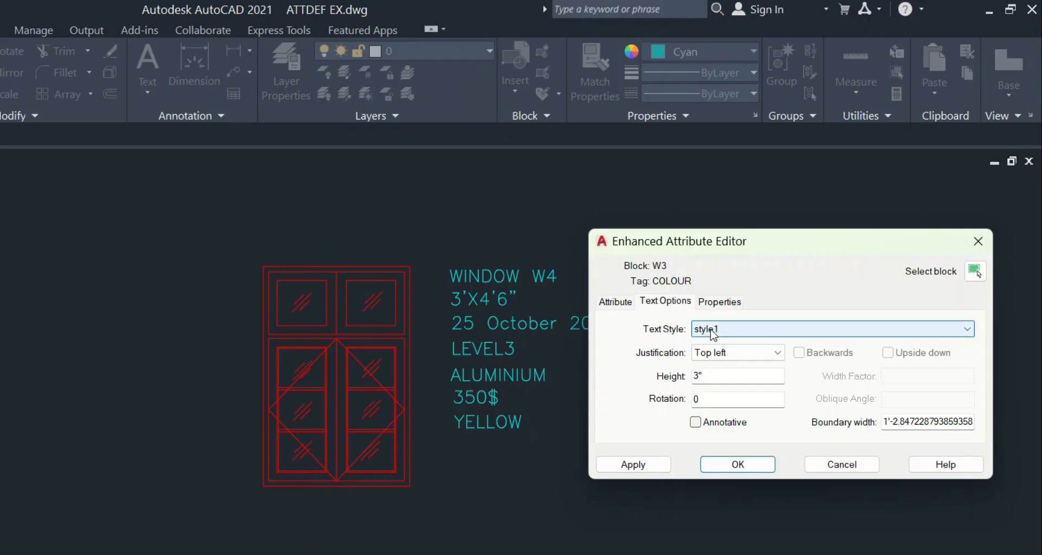
{"action": "left_click", "coordinate": [786, 259]}
{"action": "left_click", "coordinate": [713, 331]}
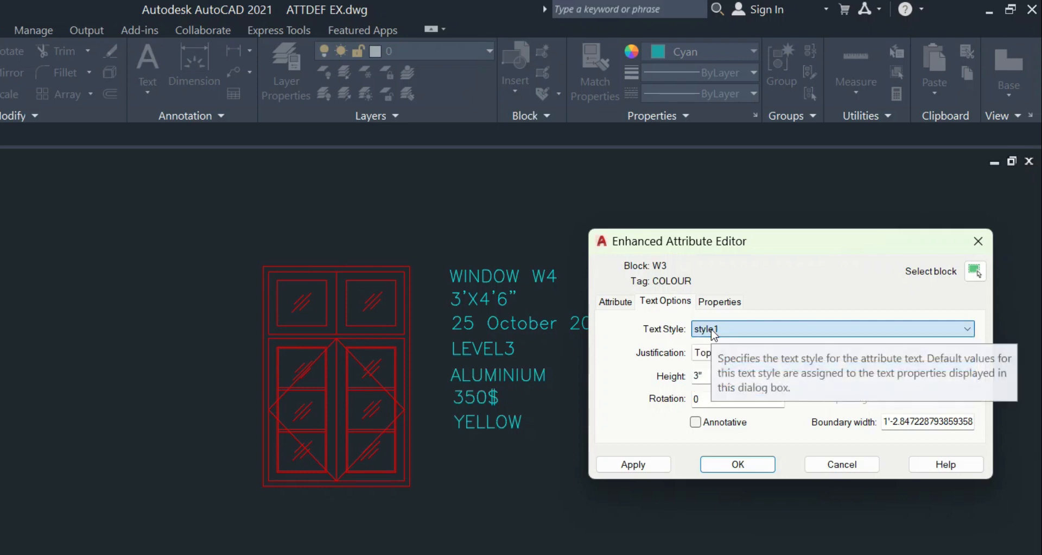
{"action": "left_click", "coordinate": [713, 331]}
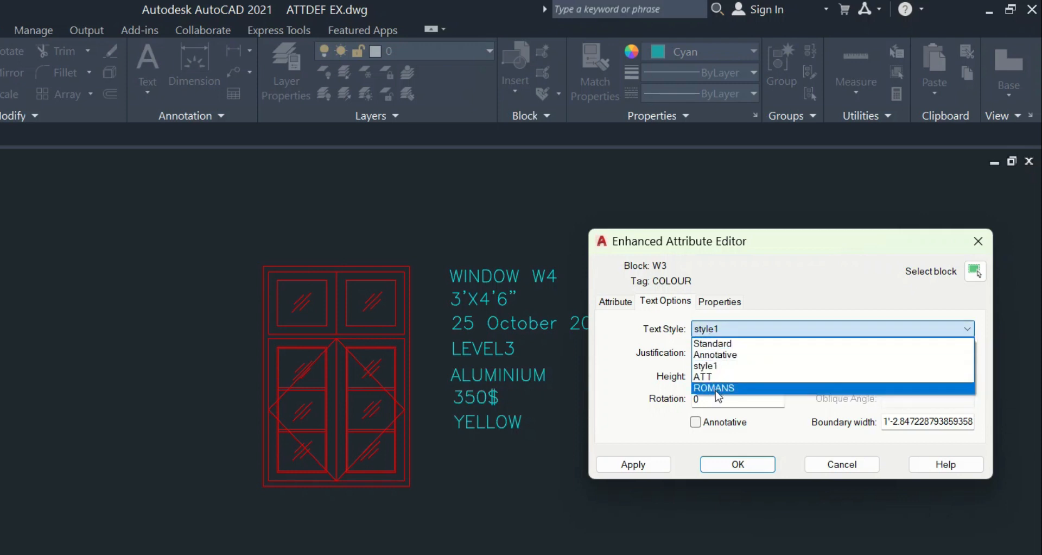
{"action": "left_click", "coordinate": [722, 334]}
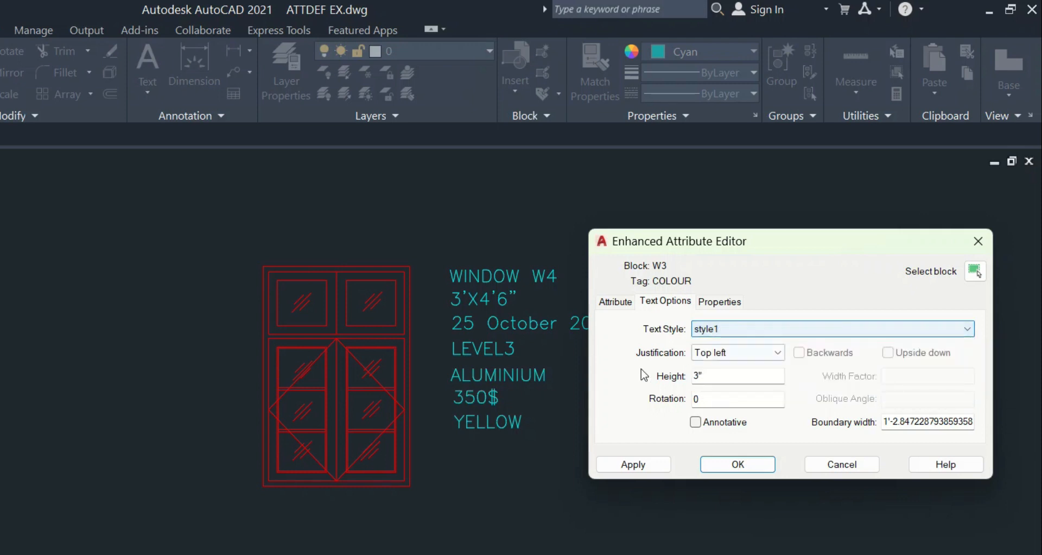
Examine the COLOUR attribute's justification choices and its rotation and boundary width settings.
{"action": "left_click", "coordinate": [731, 353]}
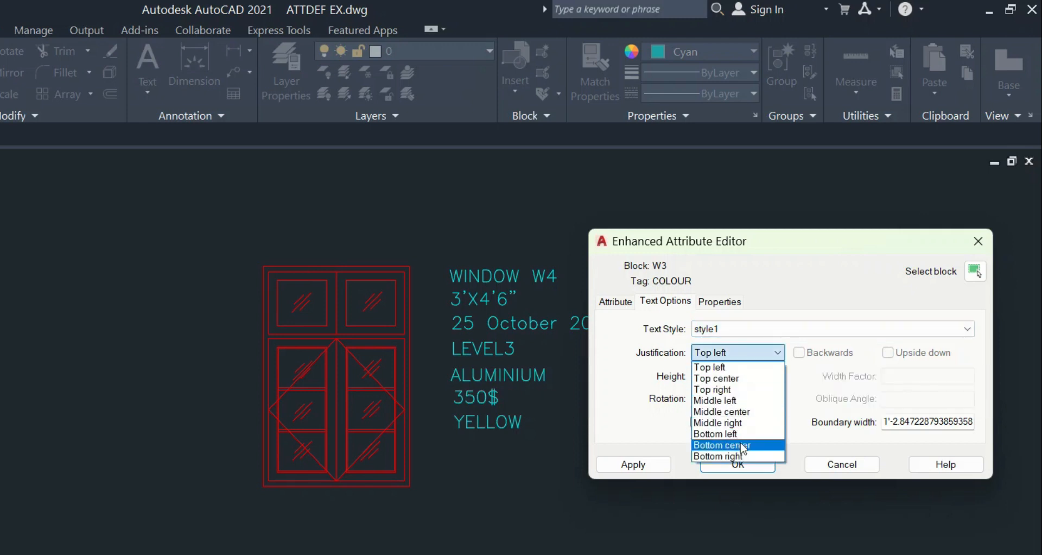
{"action": "left_click", "coordinate": [715, 354]}
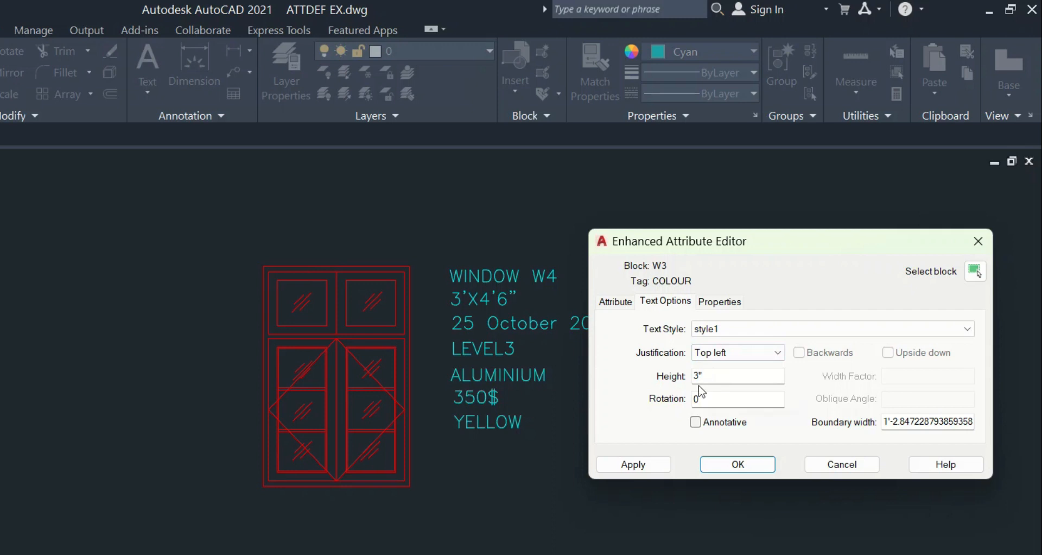
{"action": "left_click_drag", "start_coordinate": [707, 399], "coordinate": [692, 397]}
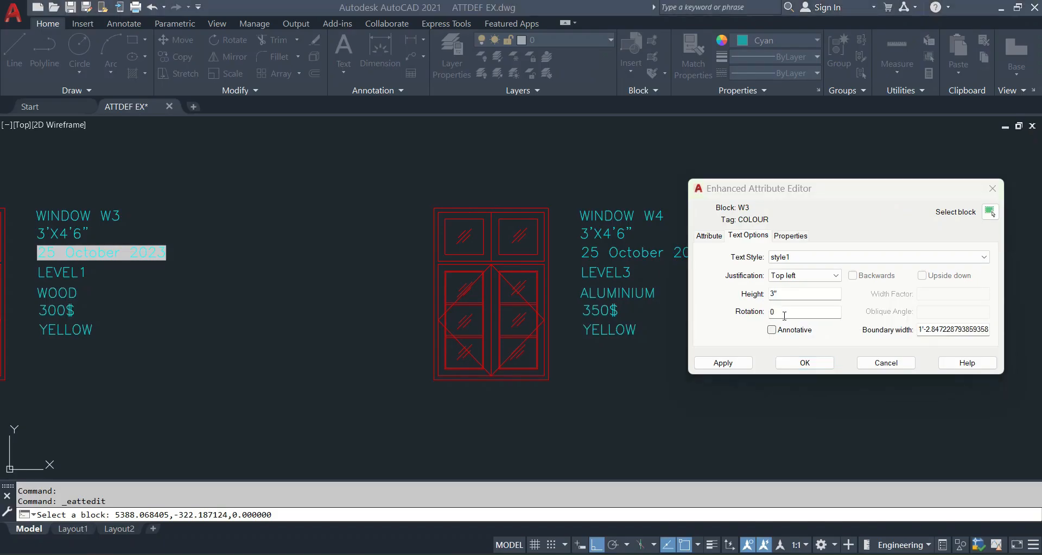
{"action": "left_click", "coordinate": [781, 311]}
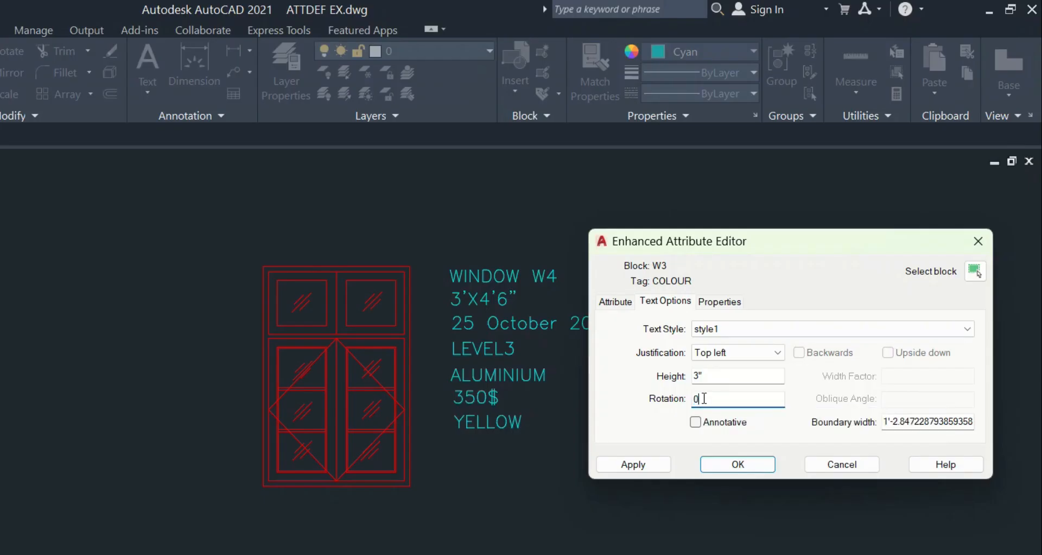
{"action": "left_click_drag", "start_coordinate": [704, 398], "coordinate": [691, 405]}
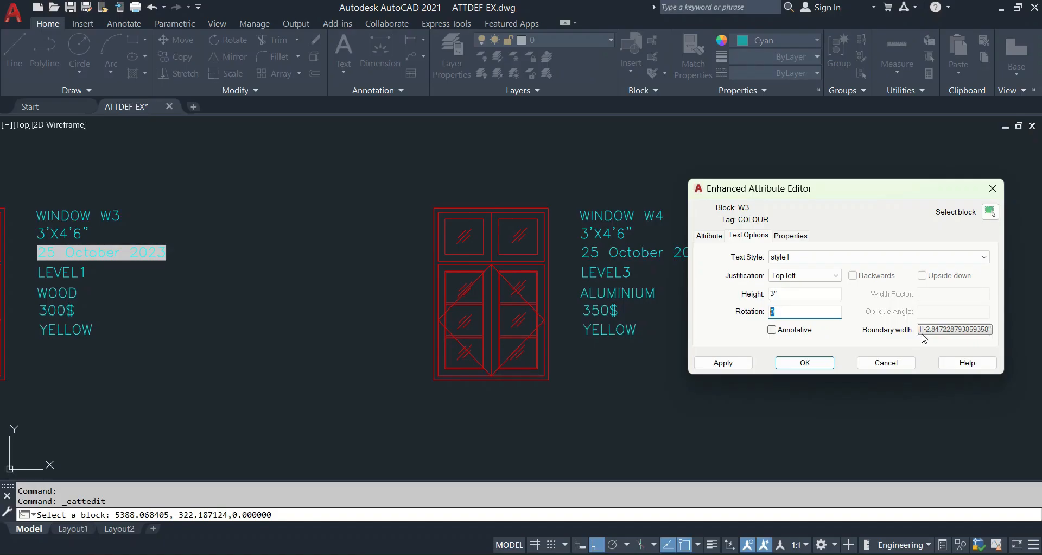
{"action": "left_click", "coordinate": [716, 237]}
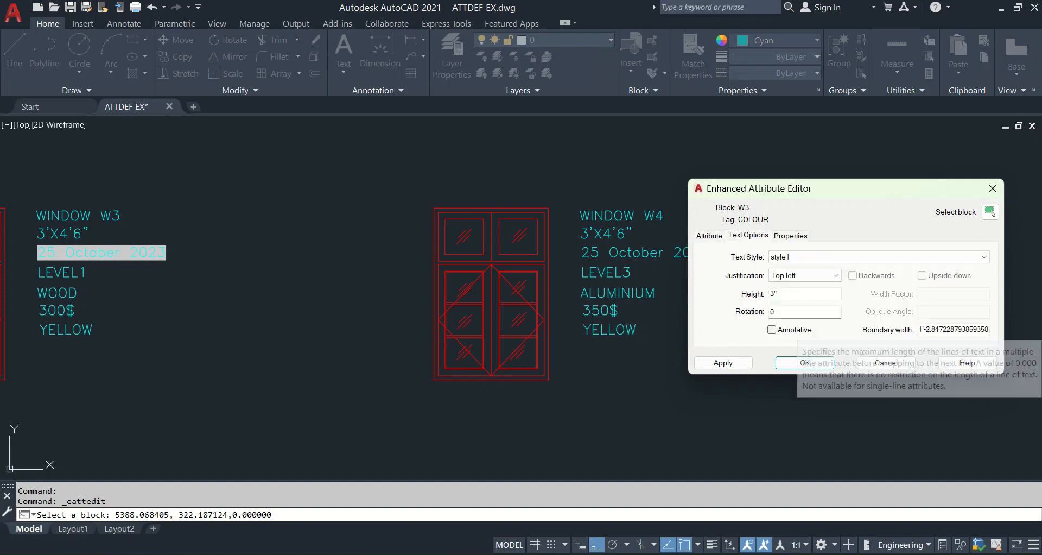
{"action": "left_click", "coordinate": [924, 330]}
Select the PRICE attribute and examine its text options.
{"action": "left_click", "coordinate": [710, 236]}
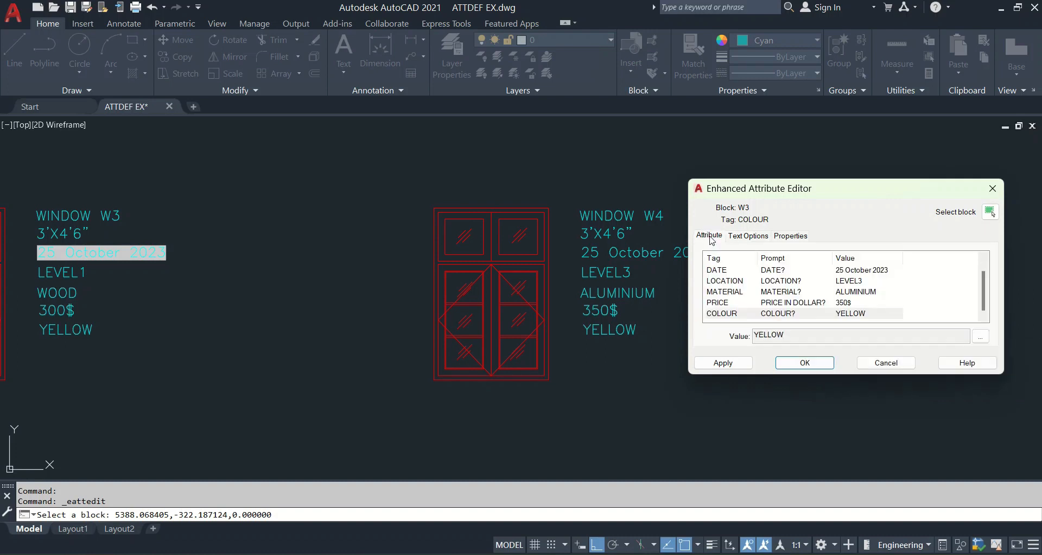
{"action": "left_click", "coordinate": [723, 306]}
{"action": "left_click", "coordinate": [723, 306]}
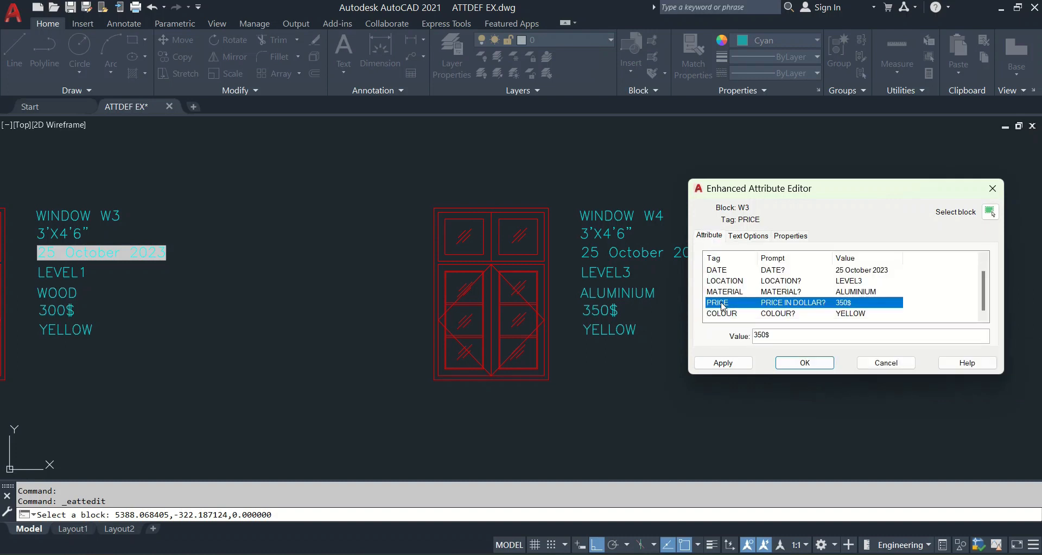
{"action": "left_click", "coordinate": [746, 236]}
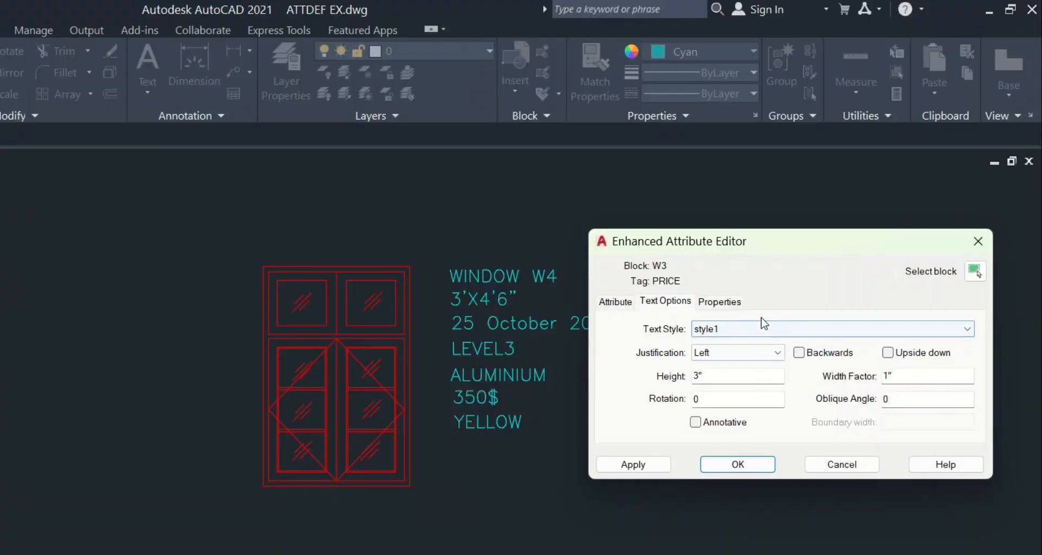
Examine the layers and linetypes available for the PRICE attribute.
{"action": "left_click", "coordinate": [790, 235]}
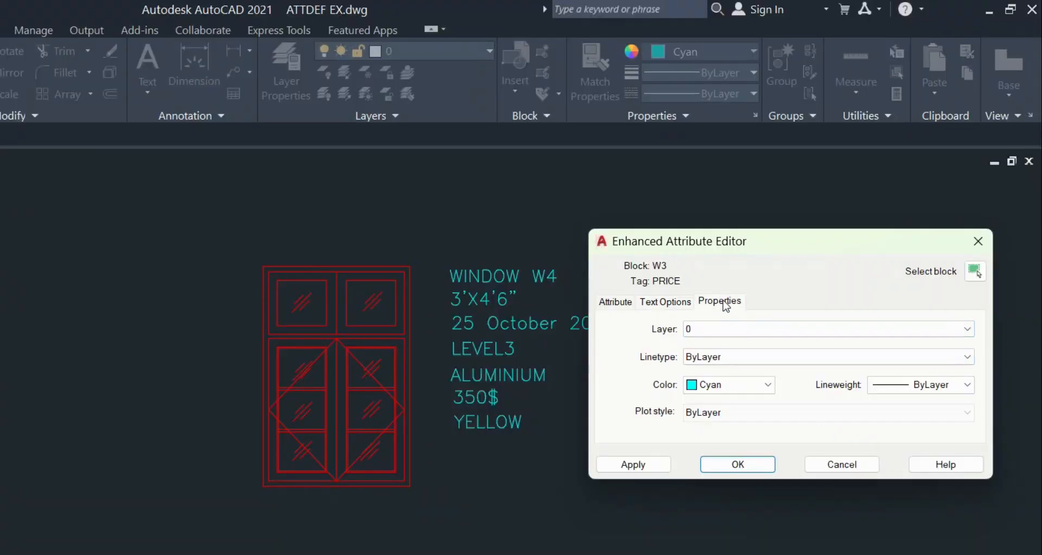
{"action": "left_click", "coordinate": [722, 331]}
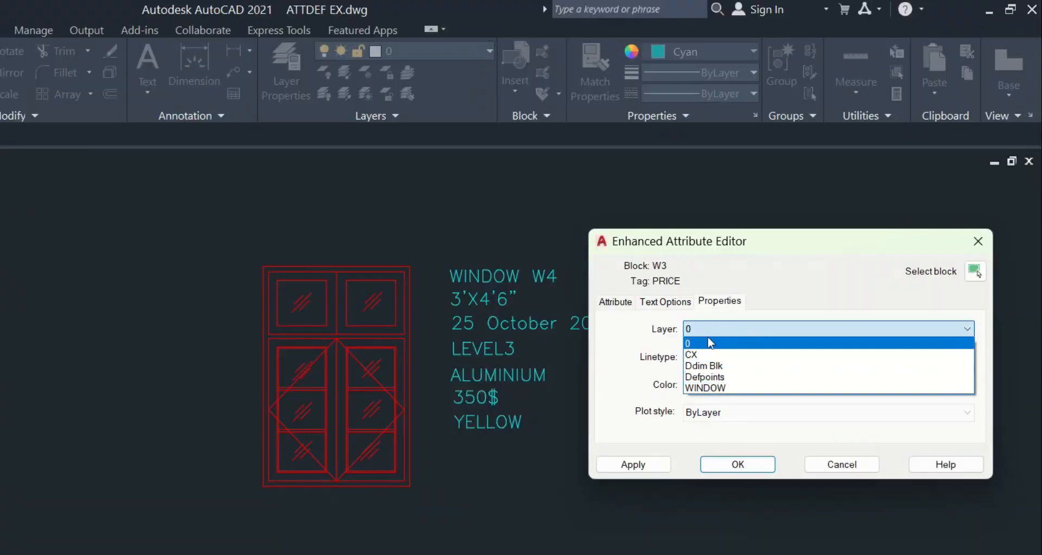
{"action": "left_click", "coordinate": [710, 330]}
{"action": "left_click", "coordinate": [746, 363]}
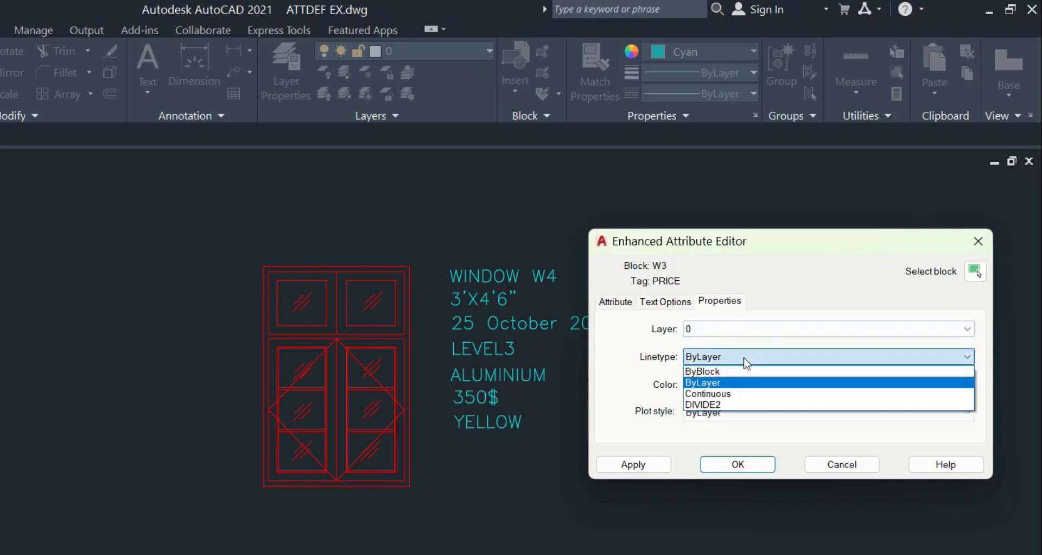
{"action": "left_click", "coordinate": [746, 362]}
Try yellow as the PRICE attribute's color and switch it back to cyan.
{"action": "left_click", "coordinate": [718, 385]}
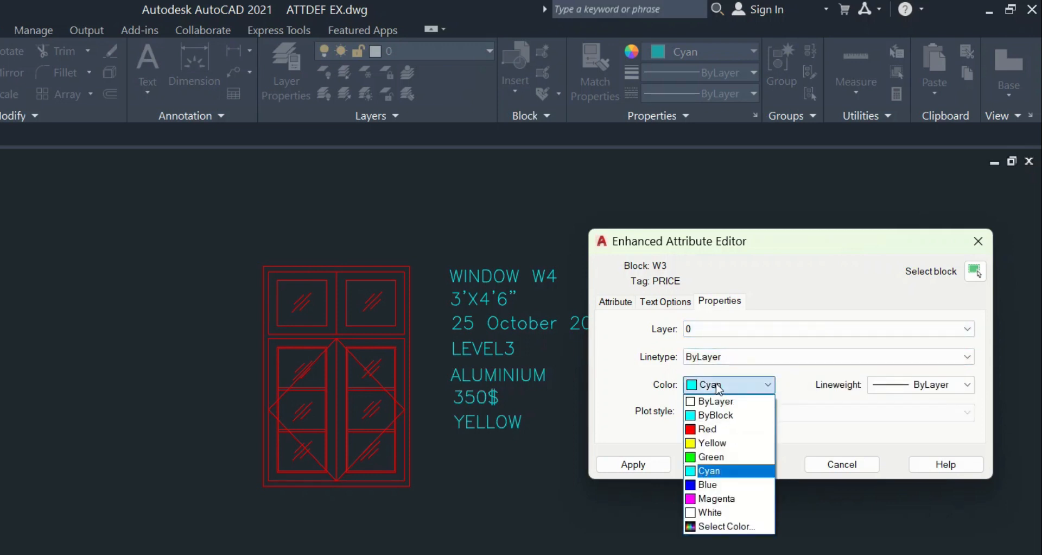
{"action": "left_click", "coordinate": [718, 443]}
{"action": "left_click", "coordinate": [729, 385]}
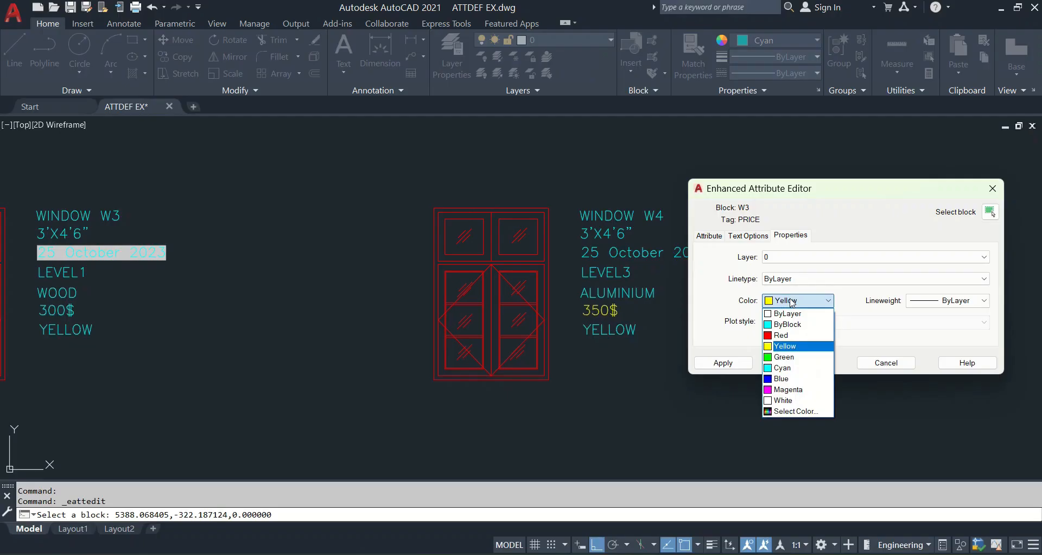
{"action": "left_click", "coordinate": [783, 367]}
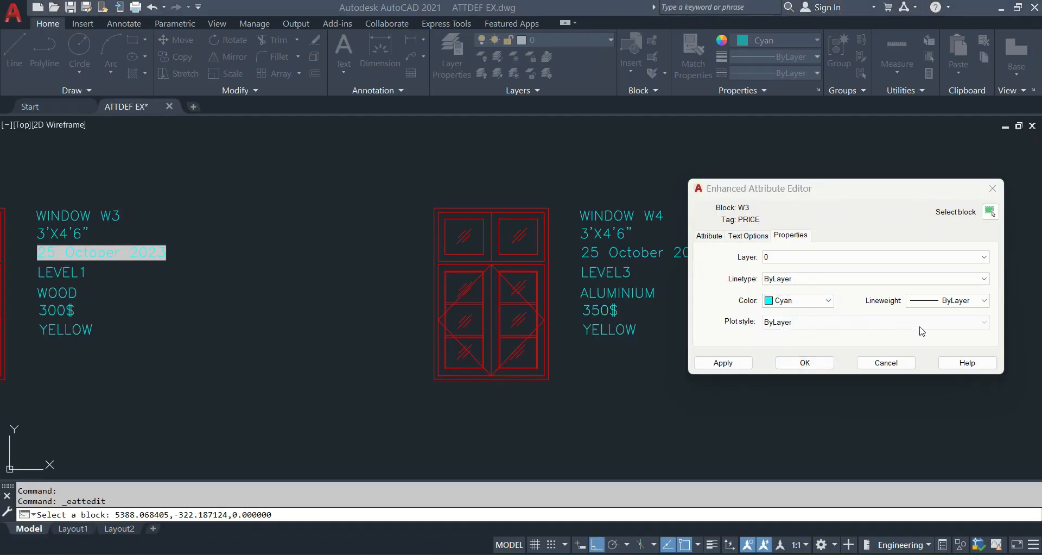
Apply the PRICE attribute's settings and close the Enhanced Attribute Editor.
{"action": "left_click", "coordinate": [725, 361]}
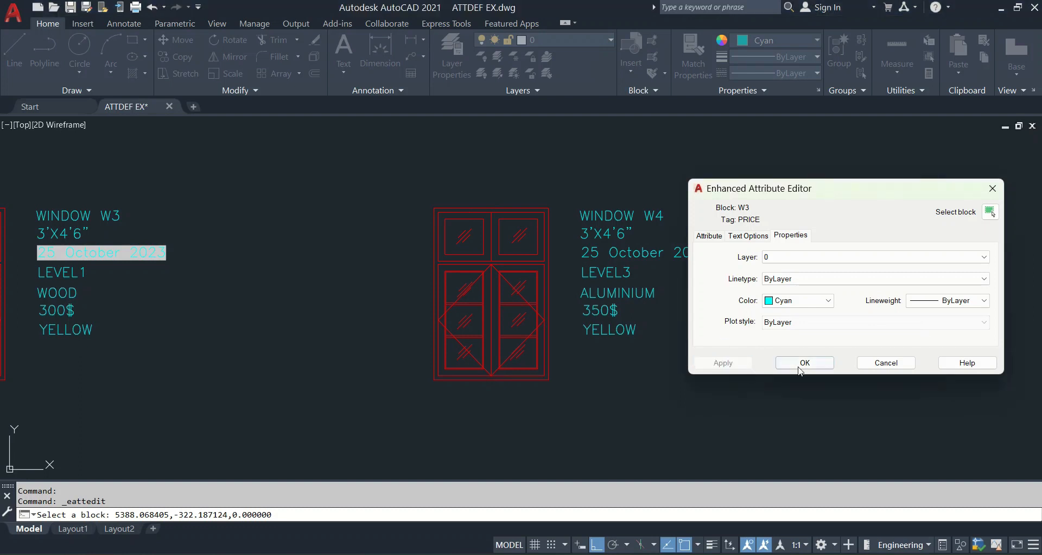
{"action": "left_click", "coordinate": [804, 363]}
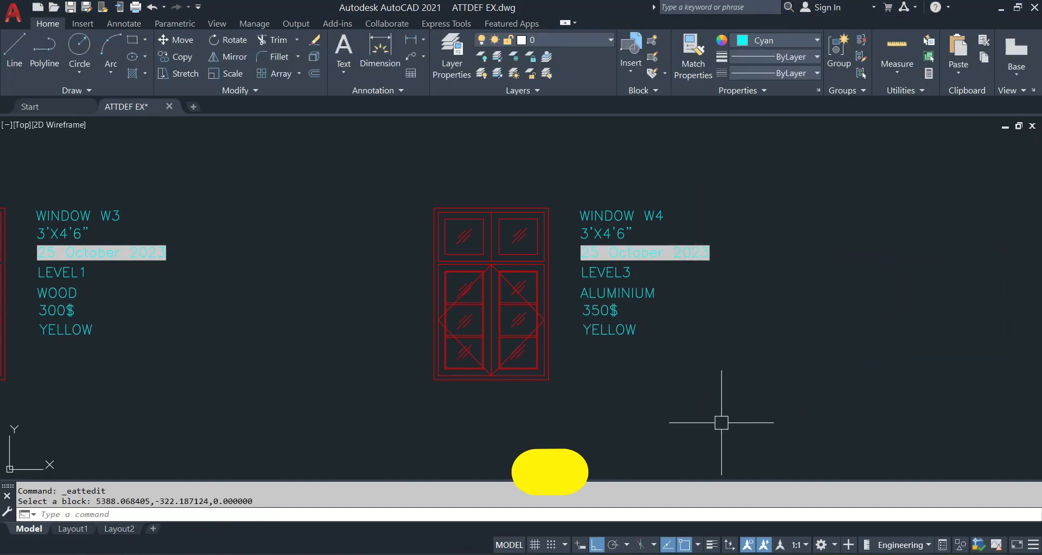
Examine the WINDOW W4 block's attribute values with the ATTEDIT command and close the dialog.
{"action": "type", "text": "ATTEDIT"}
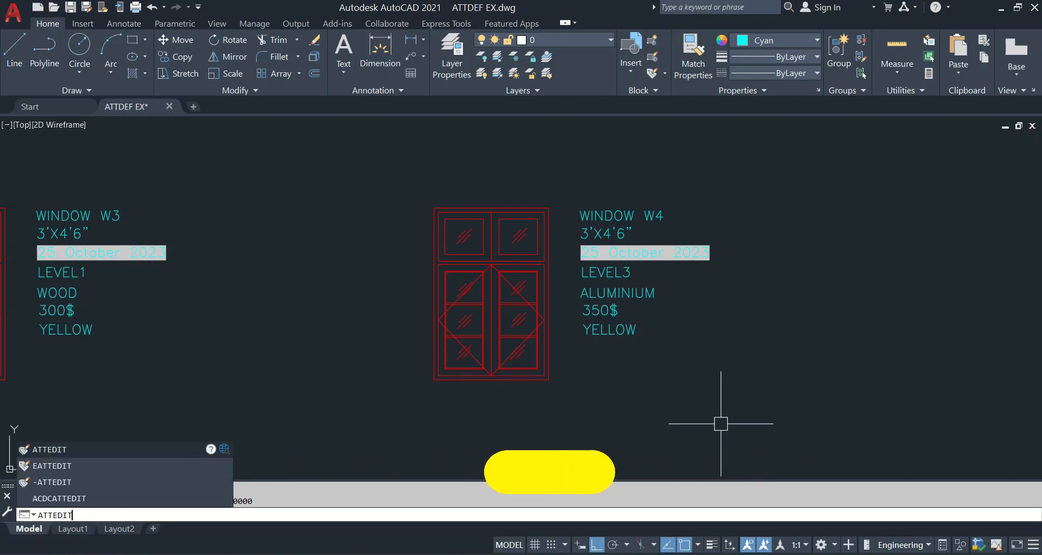
{"action": "key", "text": "Return"}
{"action": "left_click", "coordinate": [602, 314]}
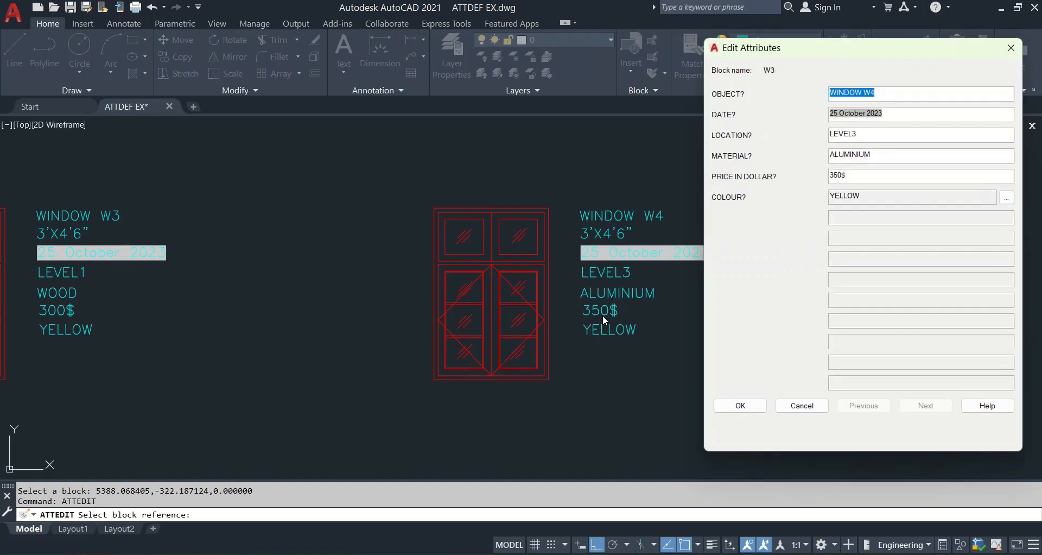
{"action": "left_click", "coordinate": [856, 136]}
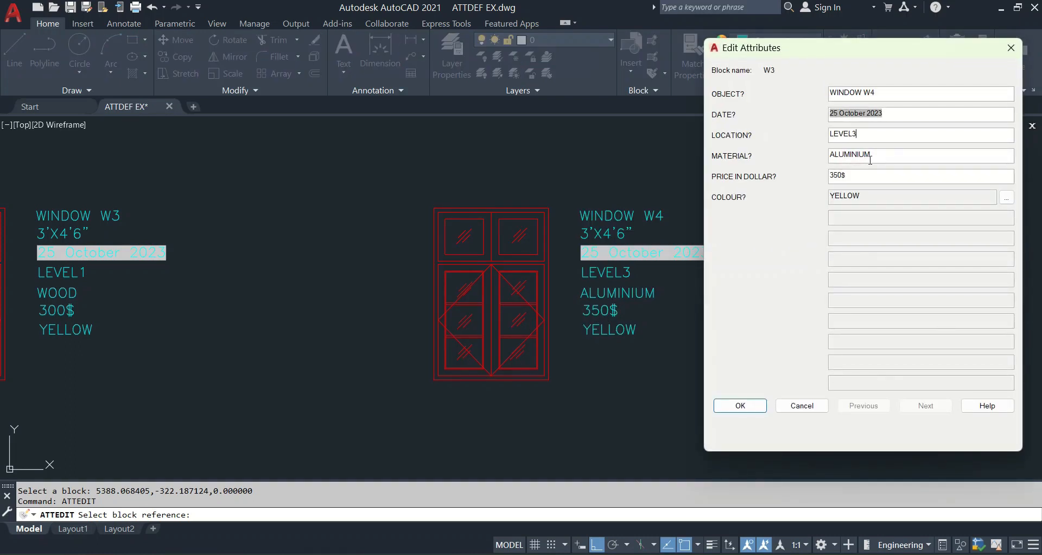
{"action": "left_click", "coordinate": [744, 407]}
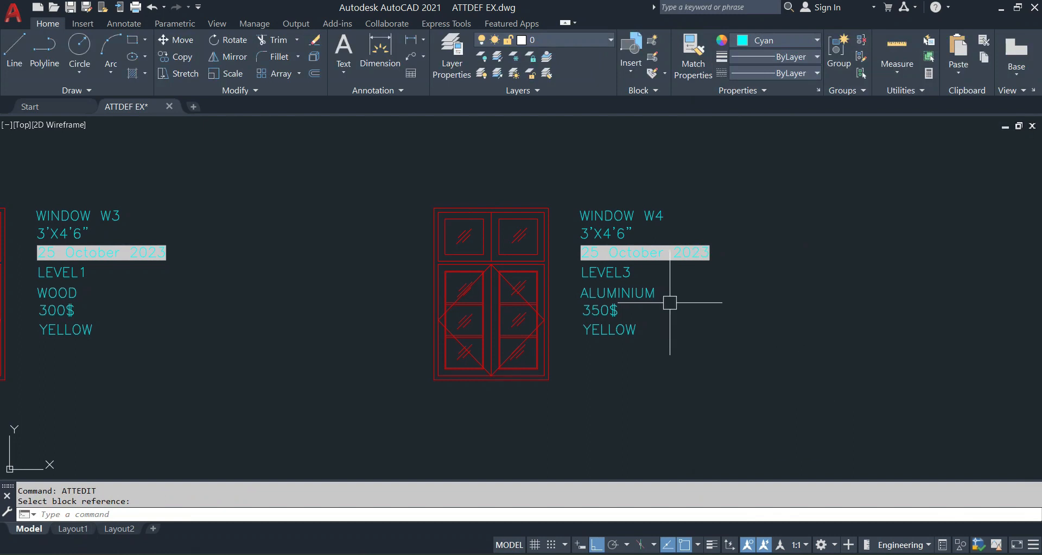
Examine the WINDOW W4 block's attributes with the EATTEDIT command and leave the attribute editor.
{"action": "type", "text": "EA"}
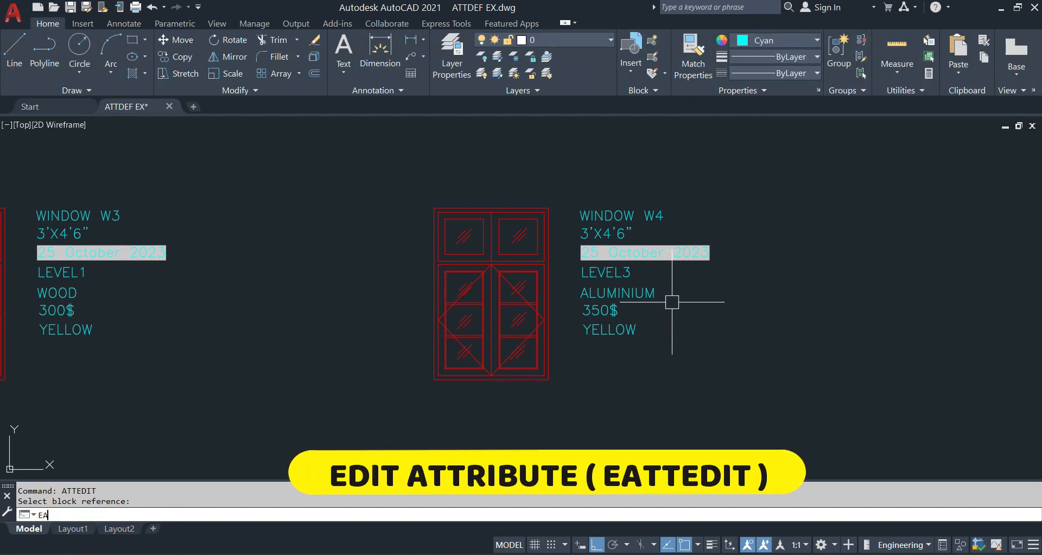
{"action": "type", "text": "TTEDIT"}
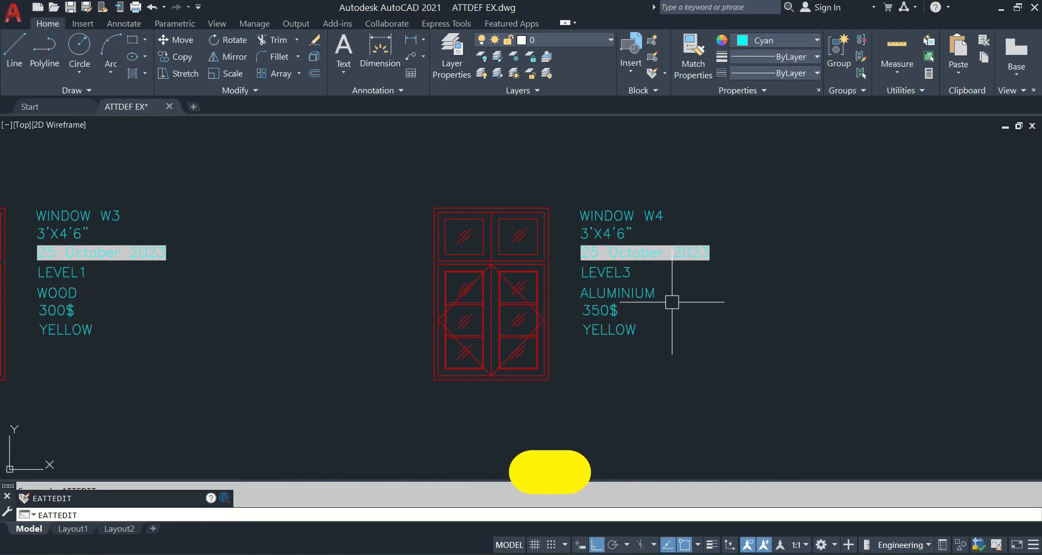
{"action": "key", "text": "Return"}
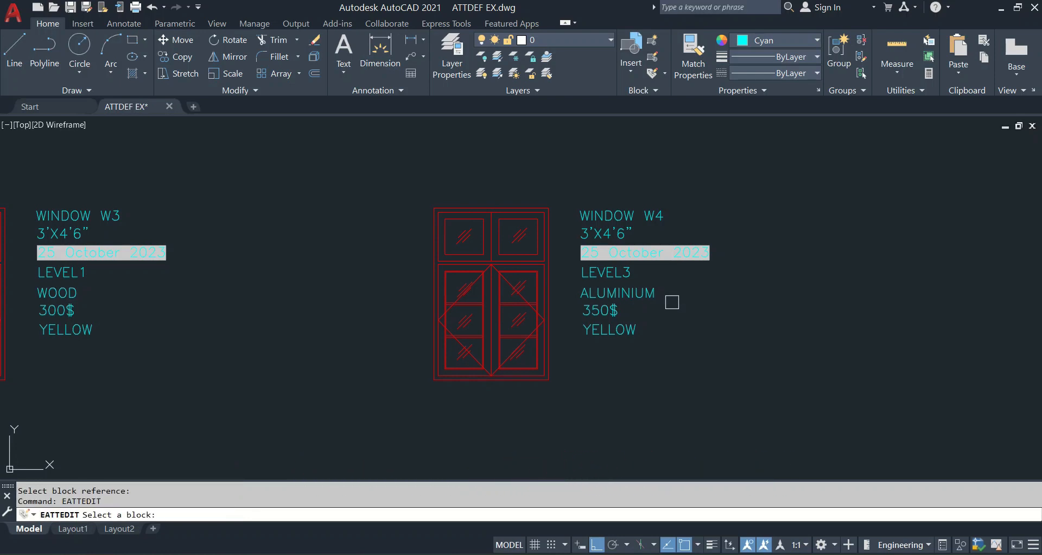
{"action": "left_click", "coordinate": [659, 300]}
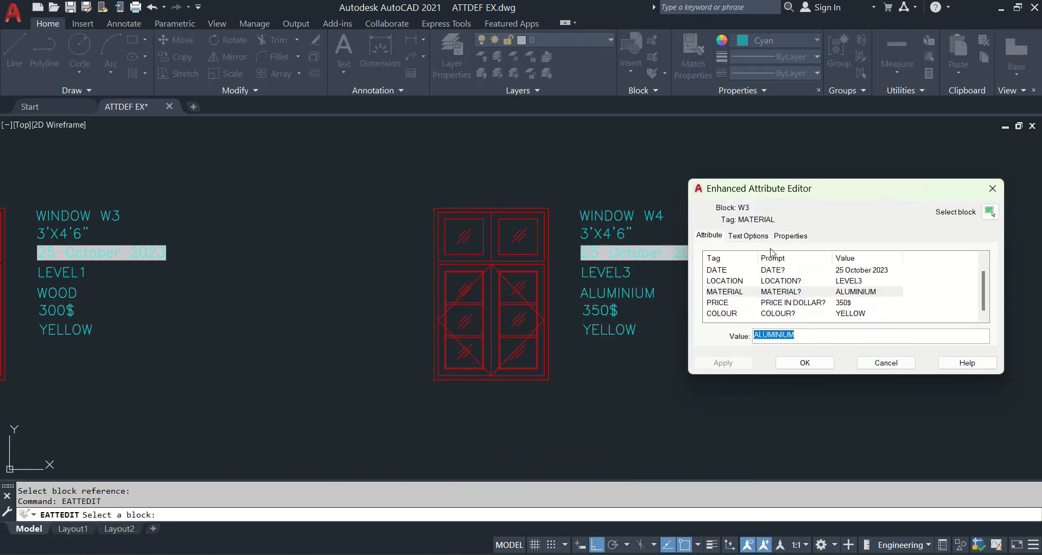
{"action": "left_click", "coordinate": [851, 279]}
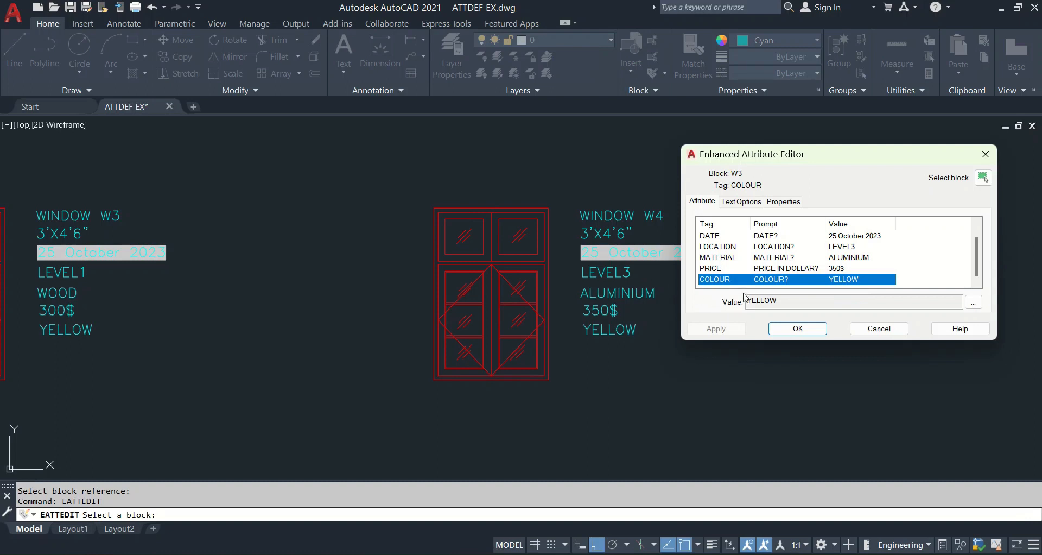
{"action": "left_click", "coordinate": [792, 331]}
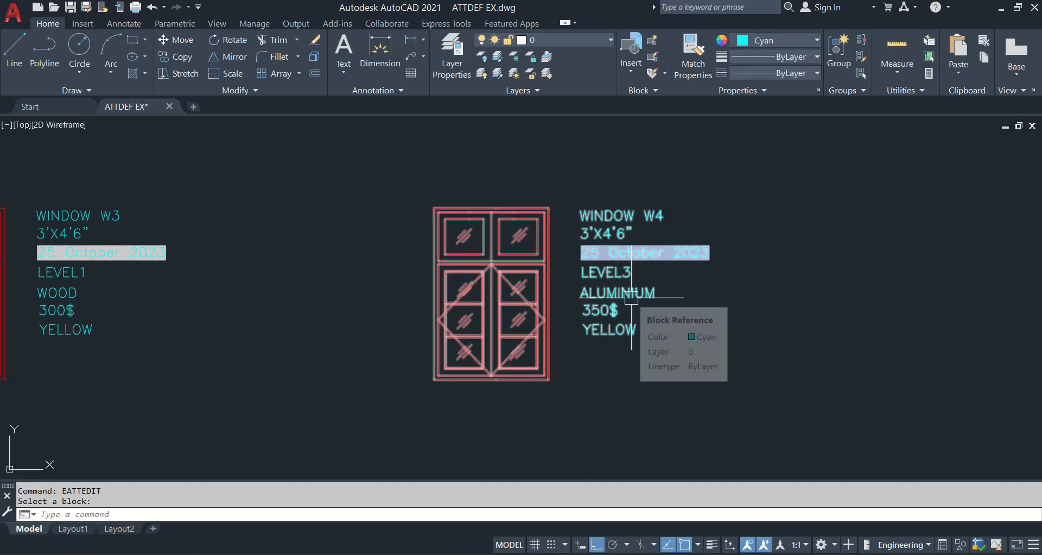
{"action": "double_click", "coordinate": [617, 232]}
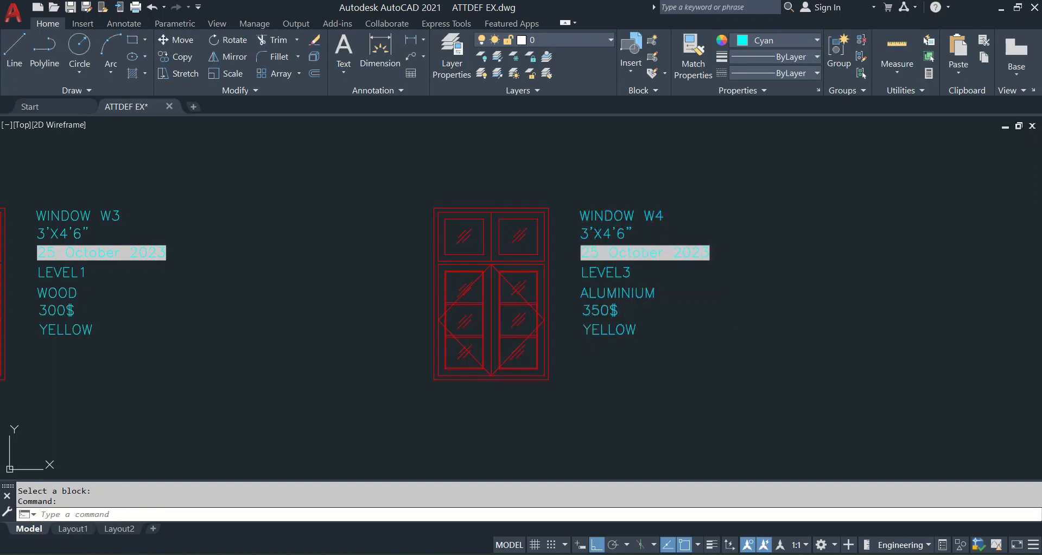
{"action": "key", "text": "Escape"}
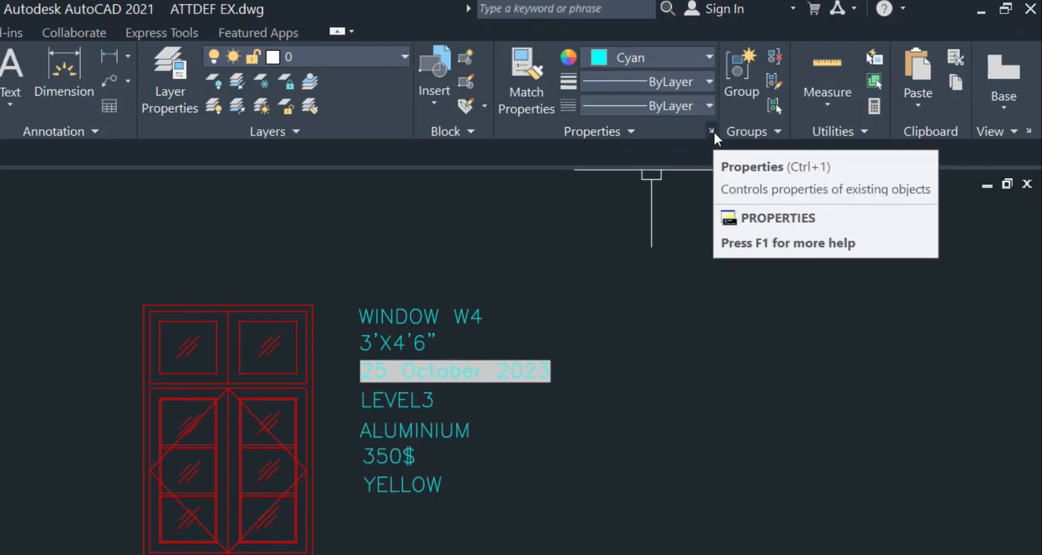
Set the WINDOW W4 block's OBJECT attribute to WINDOW W3 through its object properties.
{"action": "left_click", "coordinate": [712, 131]}
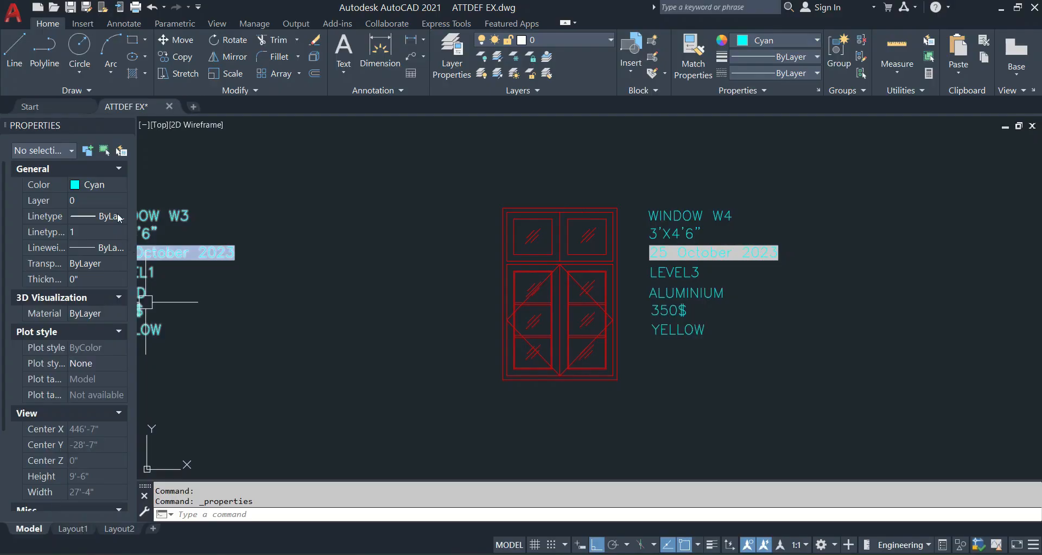
{"action": "left_click", "coordinate": [128, 125]}
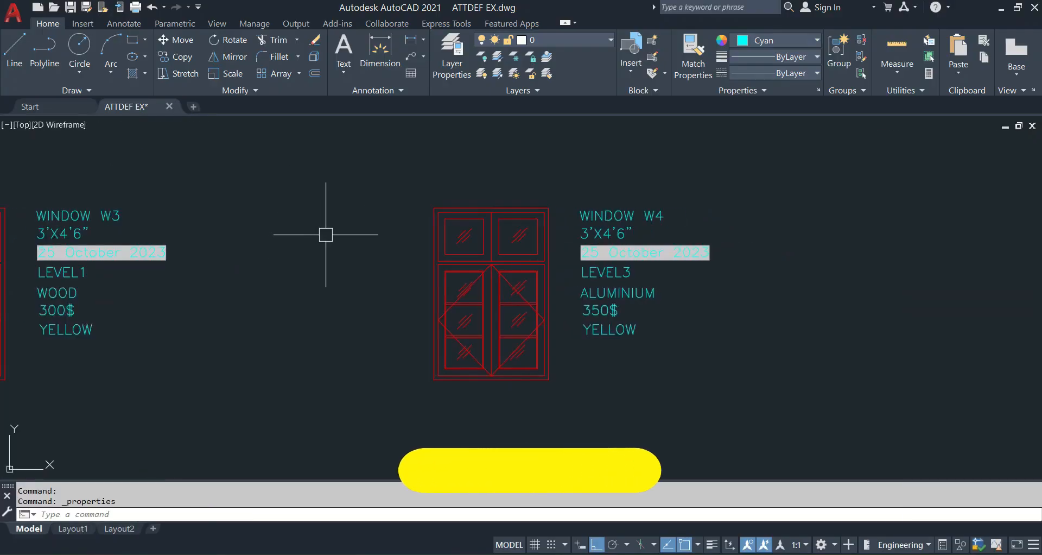
{"action": "key", "text": "ctrl+1"}
{"action": "left_click", "coordinate": [666, 297]}
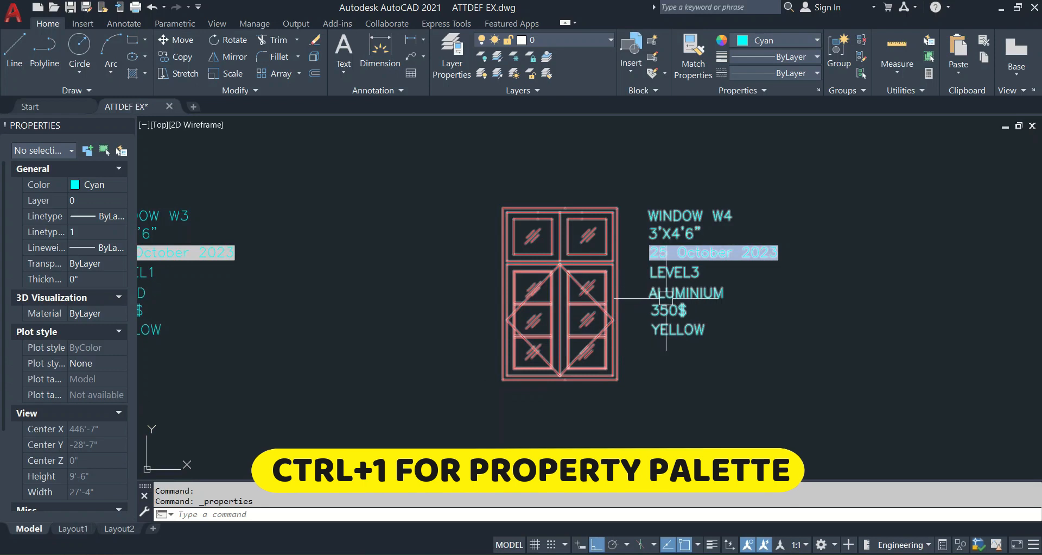
{"action": "scroll", "coordinate": [60, 309], "scroll_direction": "down", "scroll_amount": 5}
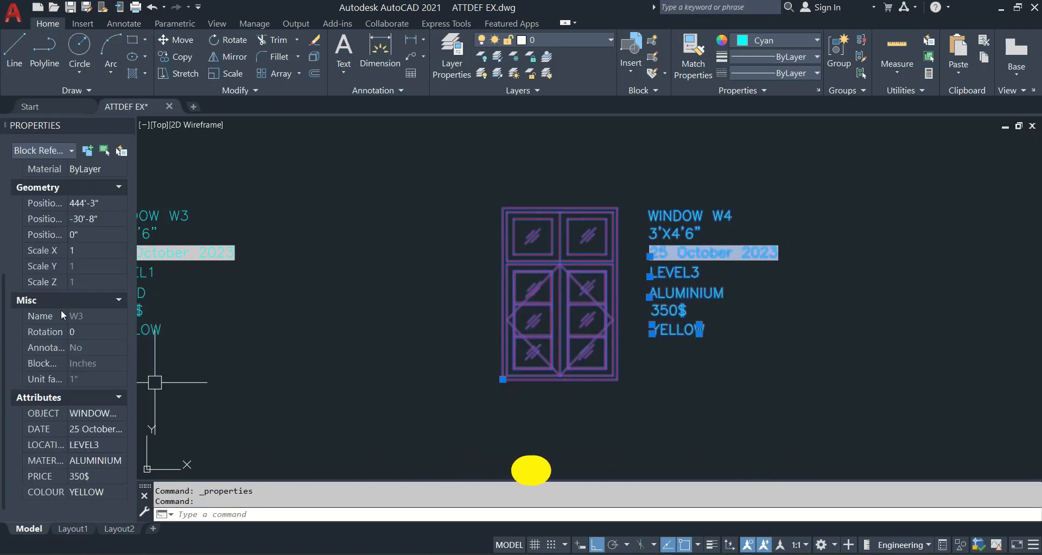
{"action": "left_click", "coordinate": [97, 413]}
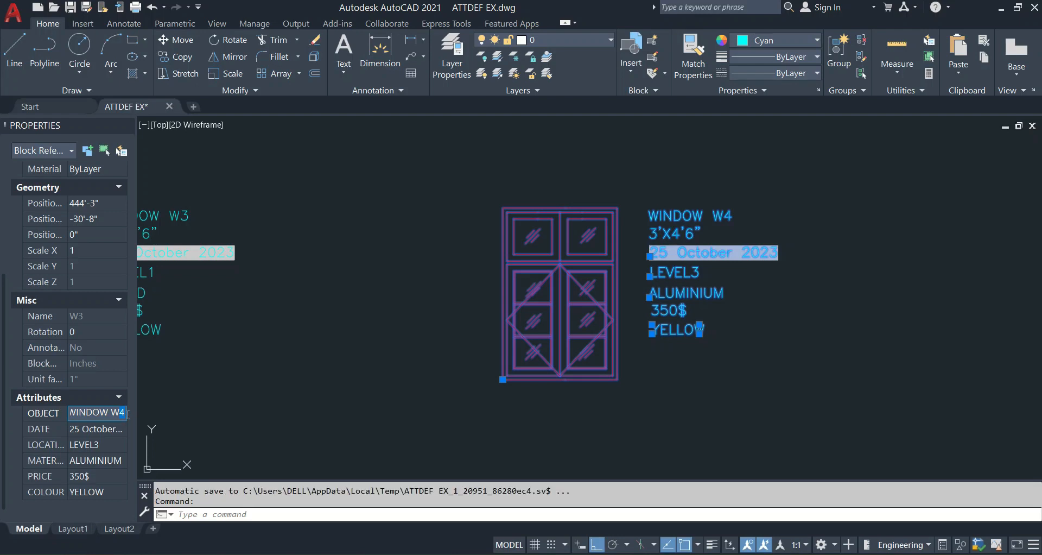
{"action": "type", "text": "3"}
{"action": "key", "text": "Tab"}
Set the same block's LOCATION attribute to LEVEL2 and its MATERIAL attribute to WOOD.
{"action": "left_click", "coordinate": [97, 444]}
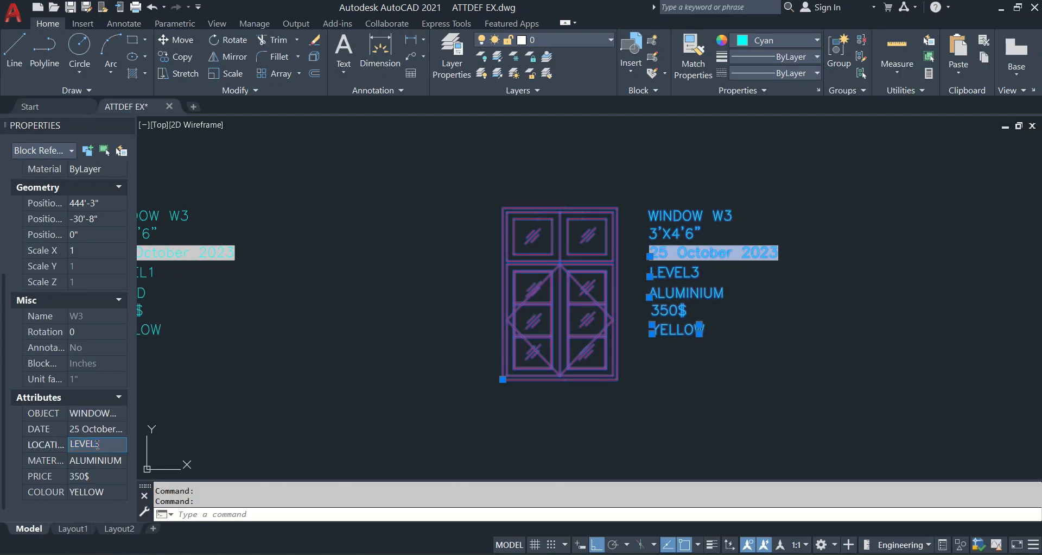
{"action": "type", "text": "2"}
{"action": "key", "text": "Tab"}
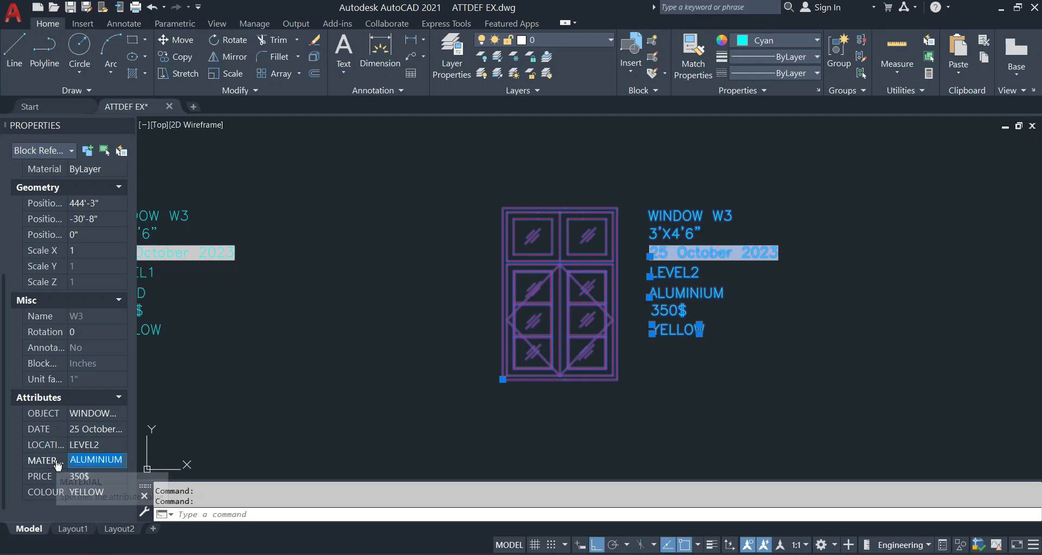
{"action": "type", "text": "WOOD"}
{"action": "key", "text": "Tab"}
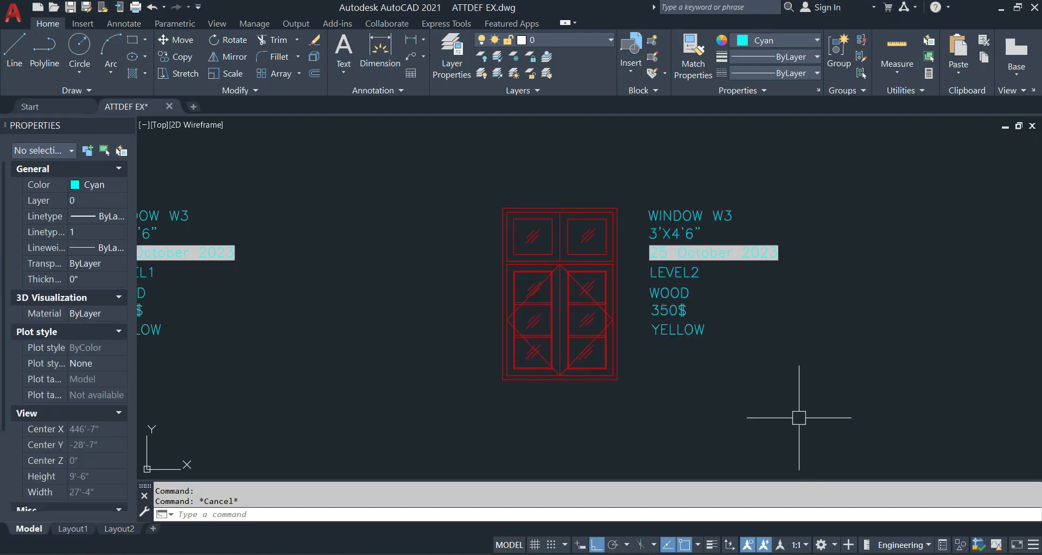
{"action": "type", "text": "BATTMAN"}
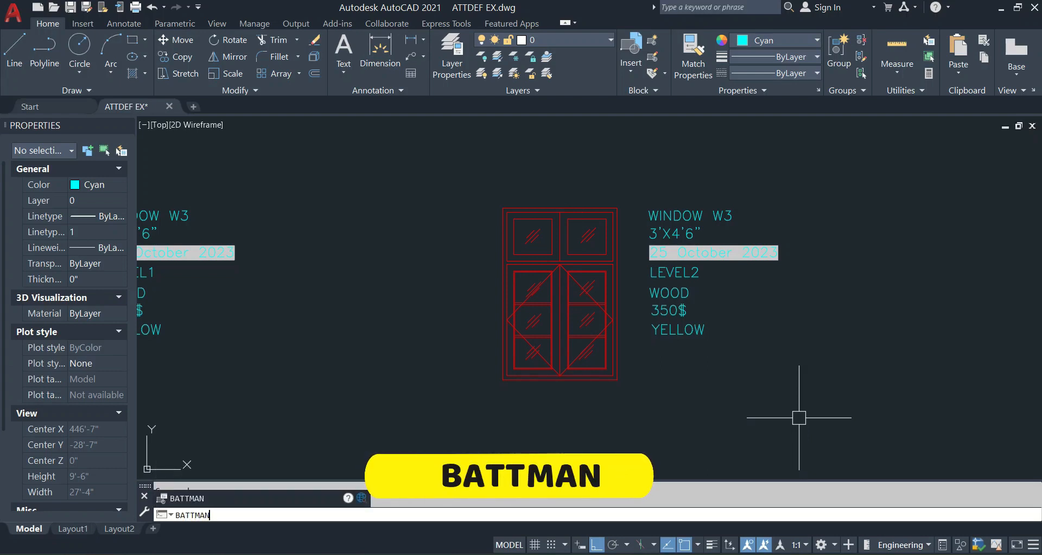
{"action": "key", "text": "Return"}
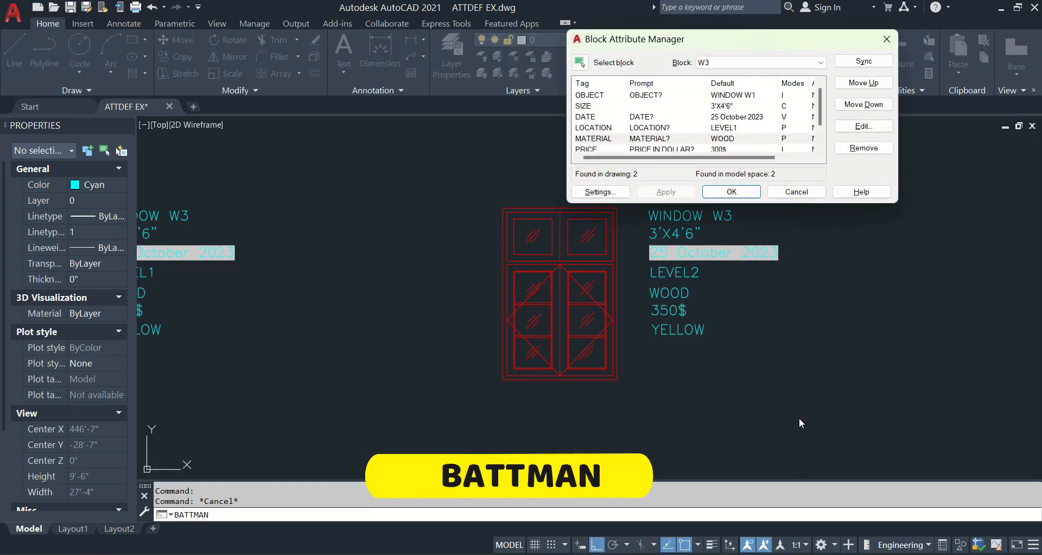
{"action": "left_click", "coordinate": [888, 40]}
Open the Block Attribute Manager, review the available blocks and pick the W3 window block in the drawing.
{"action": "left_click", "coordinate": [655, 91]}
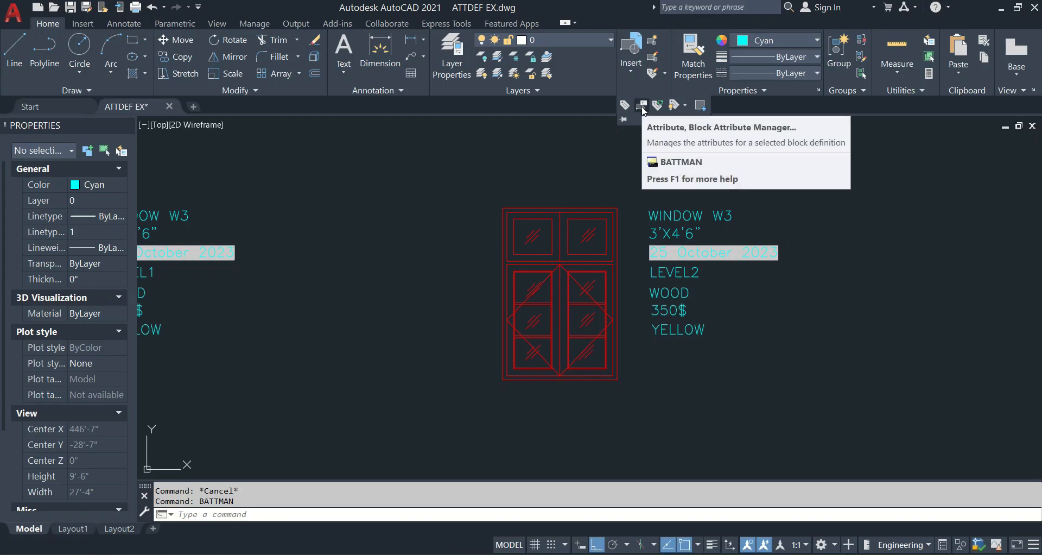
{"action": "left_click", "coordinate": [643, 110]}
{"action": "mouse_move", "coordinate": [900, 42]}
{"action": "left_mouse_down"}
{"action": "mouse_move", "coordinate": [959, 134]}
{"action": "mouse_move", "coordinate": [958, 188]}
{"action": "mouse_move", "coordinate": [918, 130]}
{"action": "mouse_move", "coordinate": [893, 42]}
{"action": "left_mouse_up"}
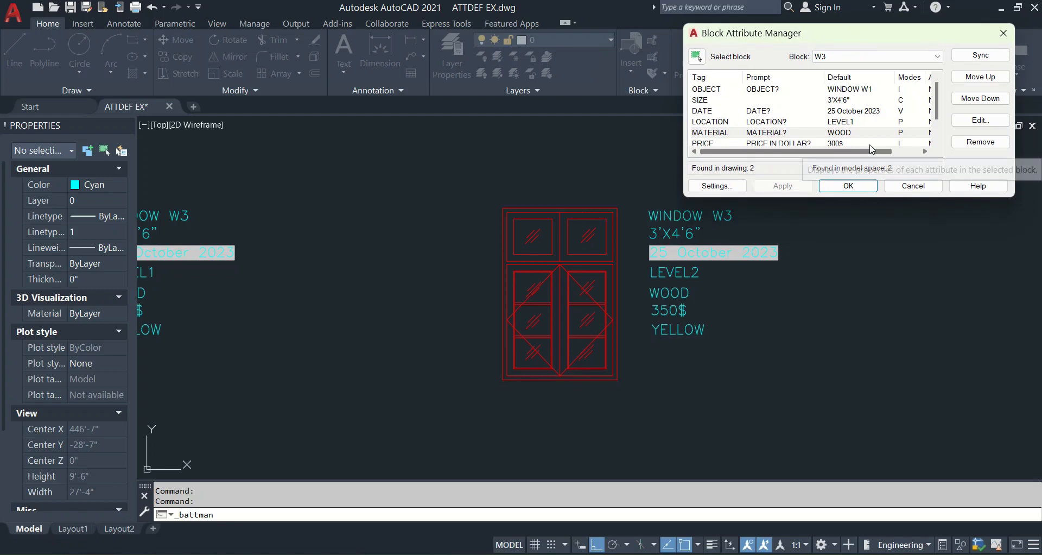
{"action": "left_click", "coordinate": [927, 58]}
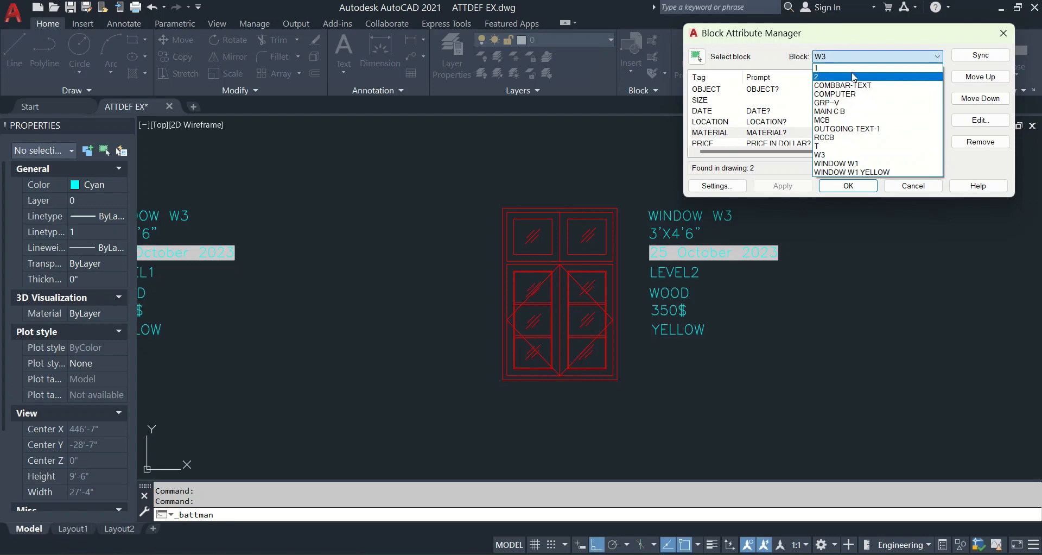
{"action": "left_click", "coordinate": [831, 57]}
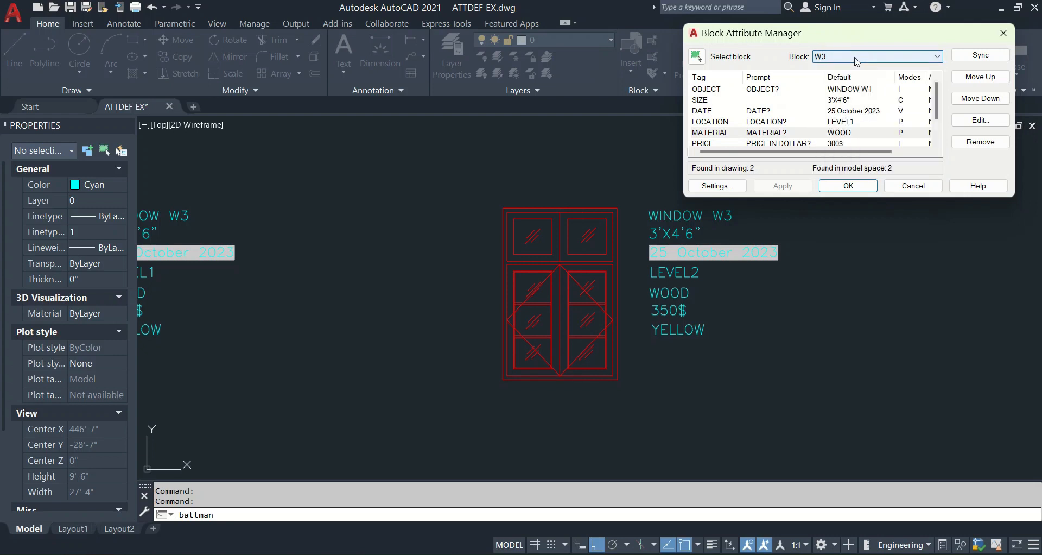
{"action": "left_click", "coordinate": [697, 57]}
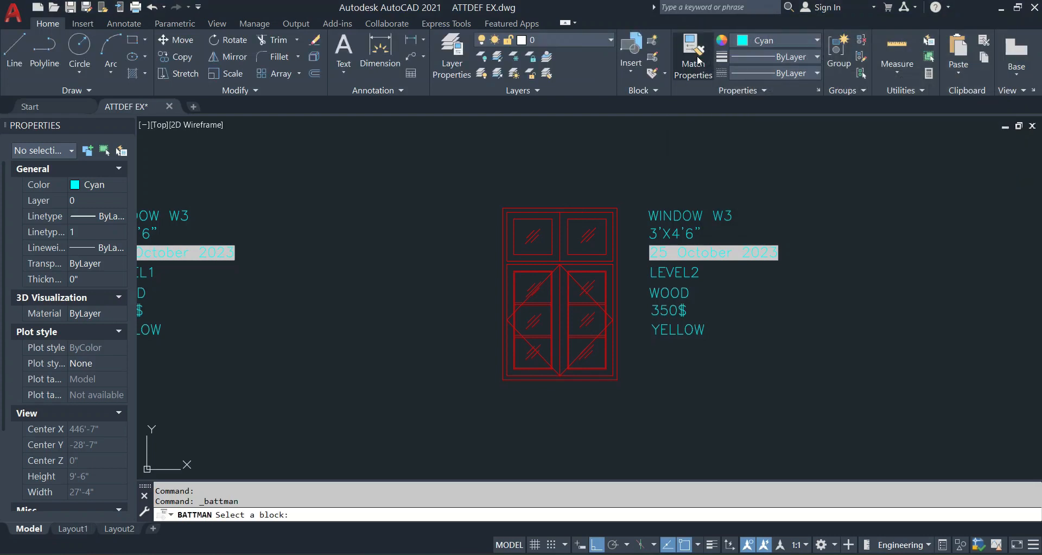
{"action": "left_click", "coordinate": [591, 251]}
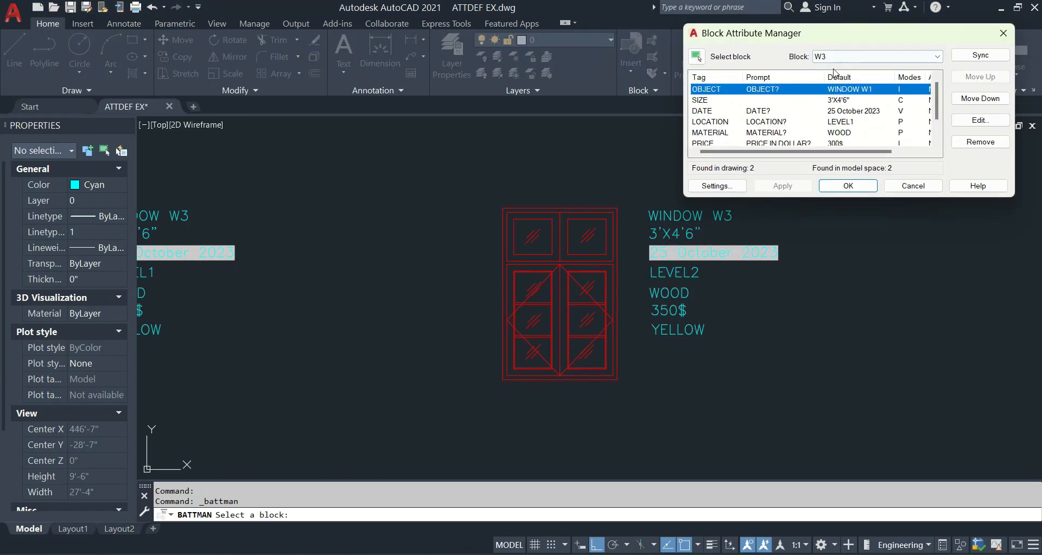
Look through block W3's attributes and examine the OBJECT attribute's mode and data settings.
{"action": "left_click", "coordinate": [748, 110]}
{"action": "left_click", "coordinate": [760, 122]}
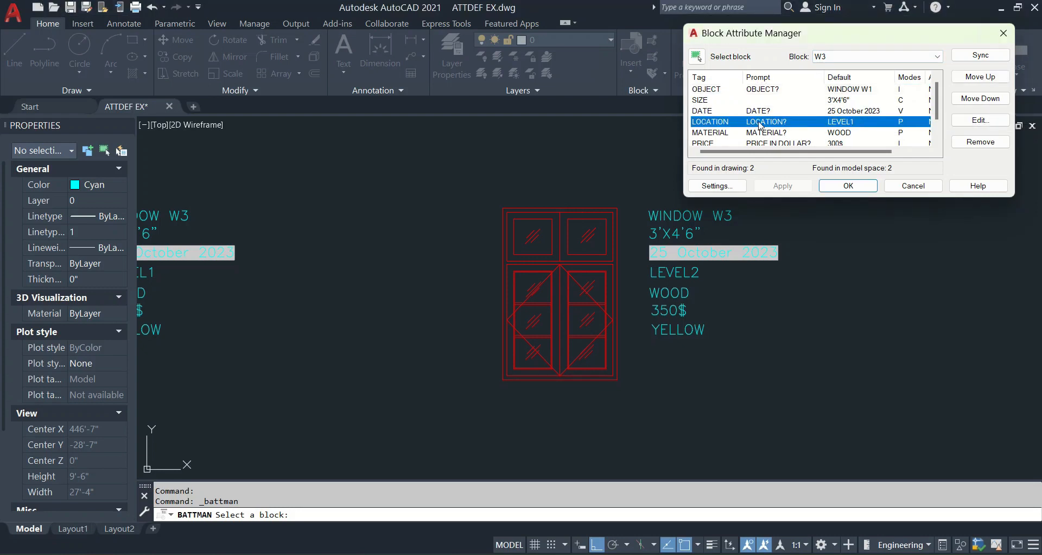
{"action": "double_click", "coordinate": [705, 89]}
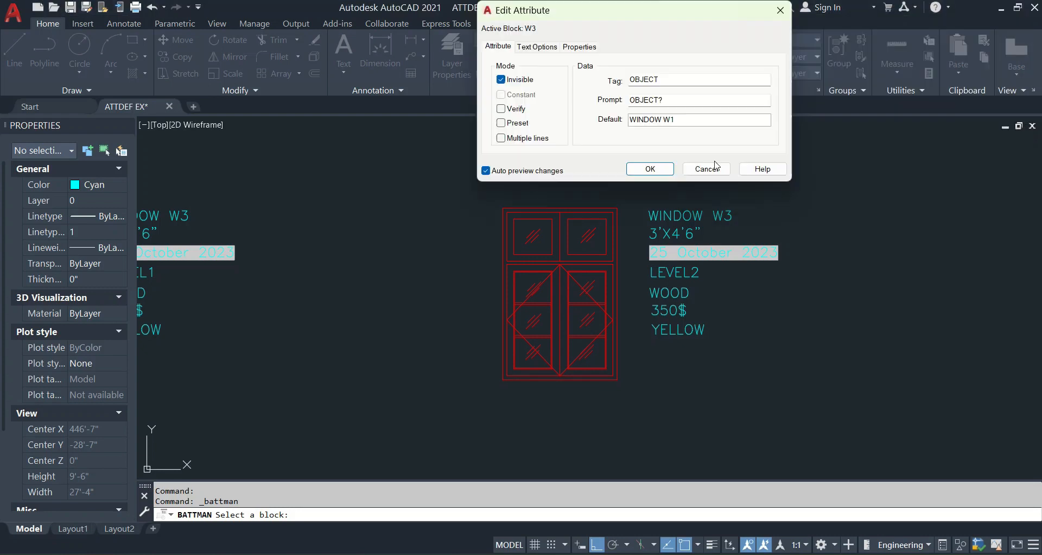
{"action": "left_click", "coordinate": [660, 168]}
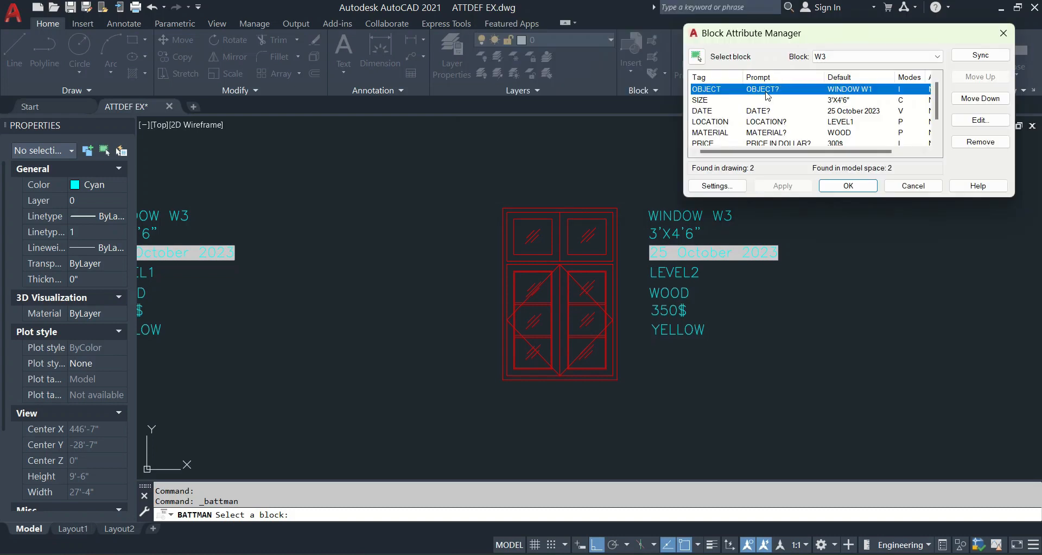
In block W3, change the OBJECT attribute's tag to WINDOW and its prompt to WINDOW?
{"action": "left_click", "coordinate": [978, 125]}
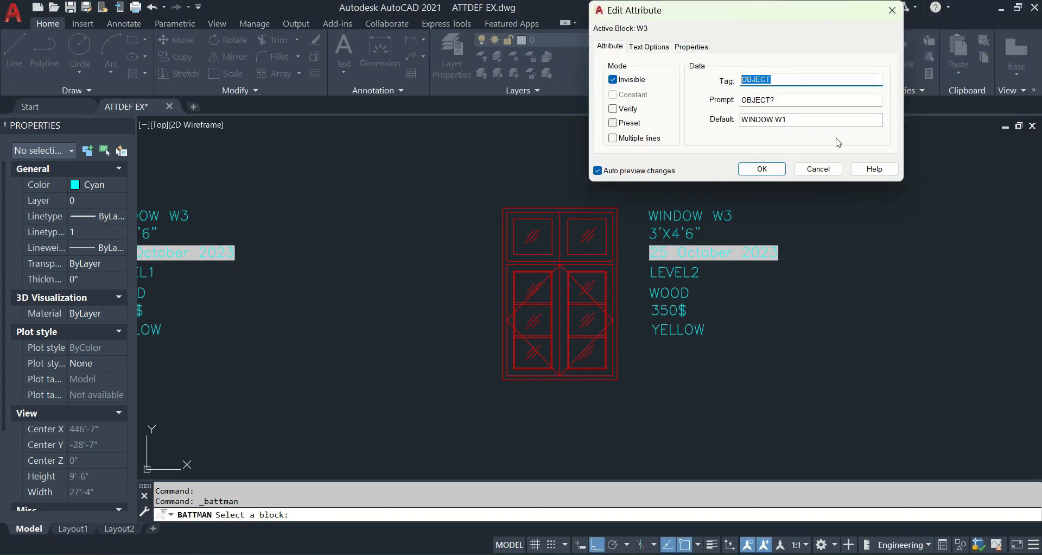
{"action": "type", "text": "WINDOW"}
{"action": "double_click", "coordinate": [760, 80]}
{"action": "key", "text": "ctrl+c"}
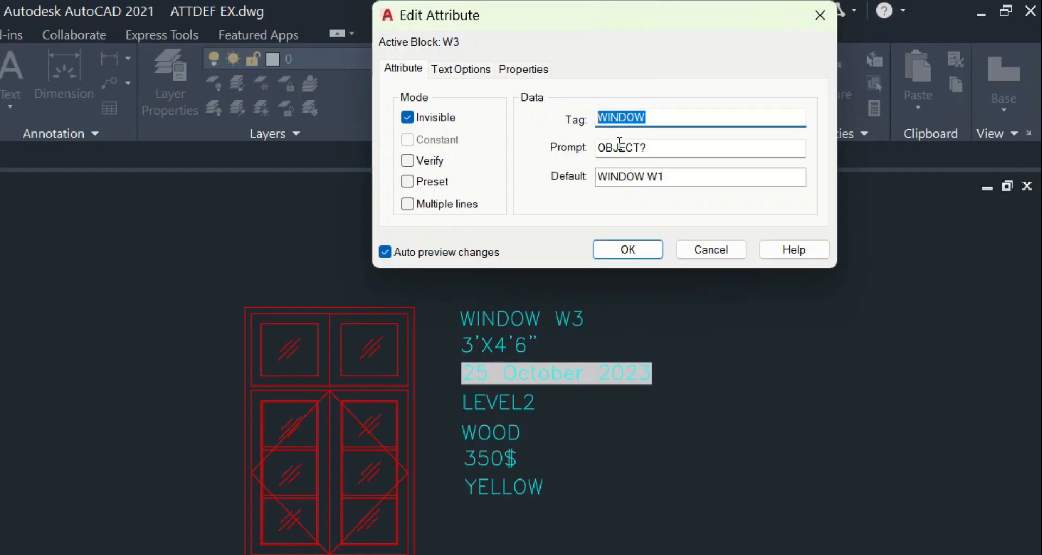
{"action": "left_click_drag", "start_coordinate": [781, 97], "coordinate": [728, 97]}
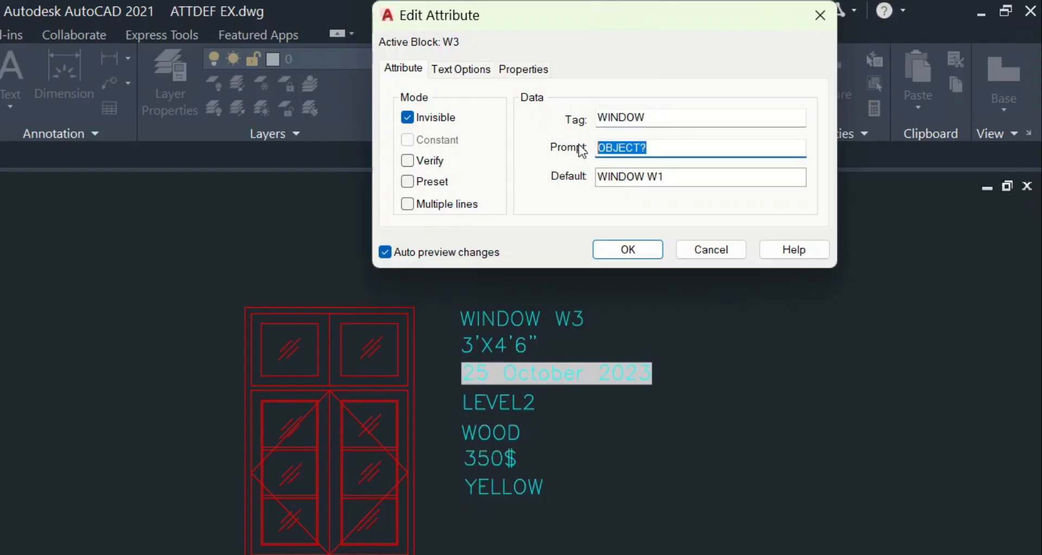
{"action": "key", "text": "ctrl+v"}
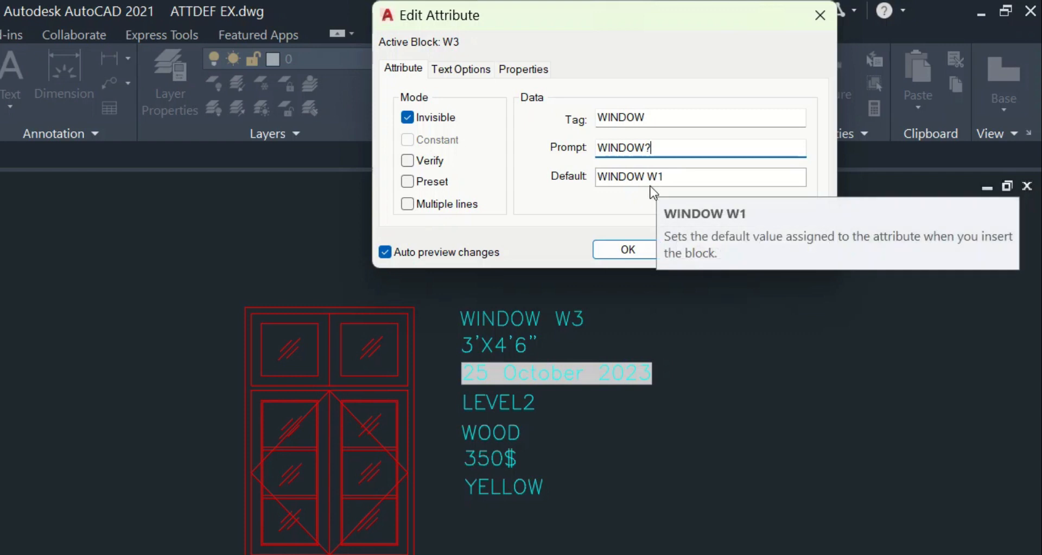
Set the same attribute's default value to WINDOW W3 and turn off its Invisible mode.
{"action": "left_click", "coordinate": [666, 174]}
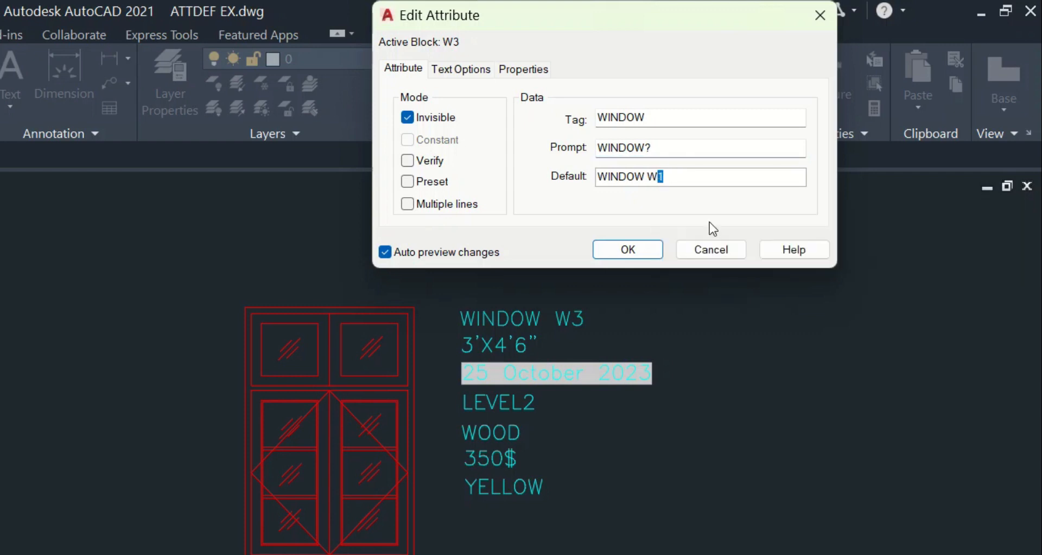
{"action": "type", "text": "3"}
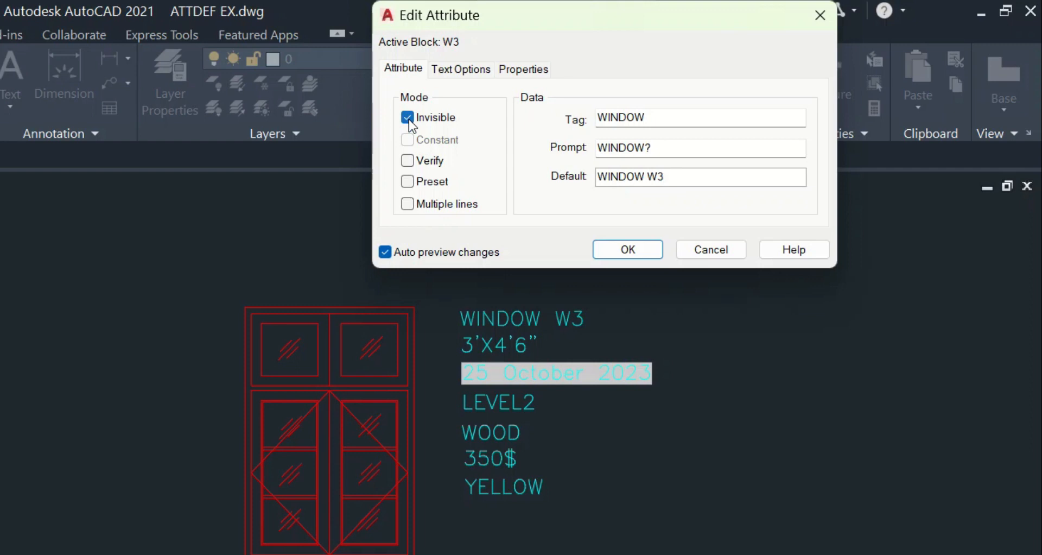
{"action": "left_click", "coordinate": [407, 118]}
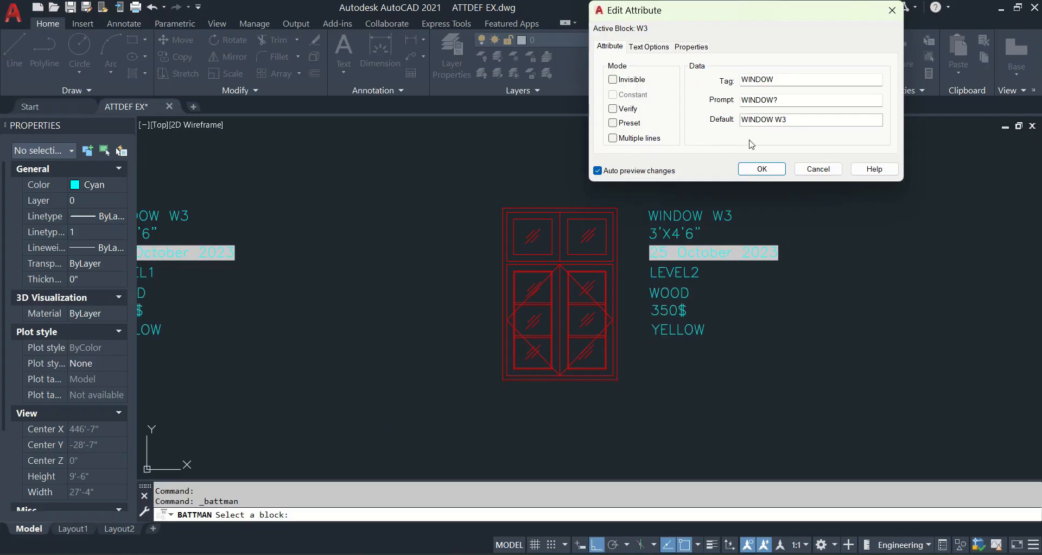
{"action": "left_click", "coordinate": [763, 169]}
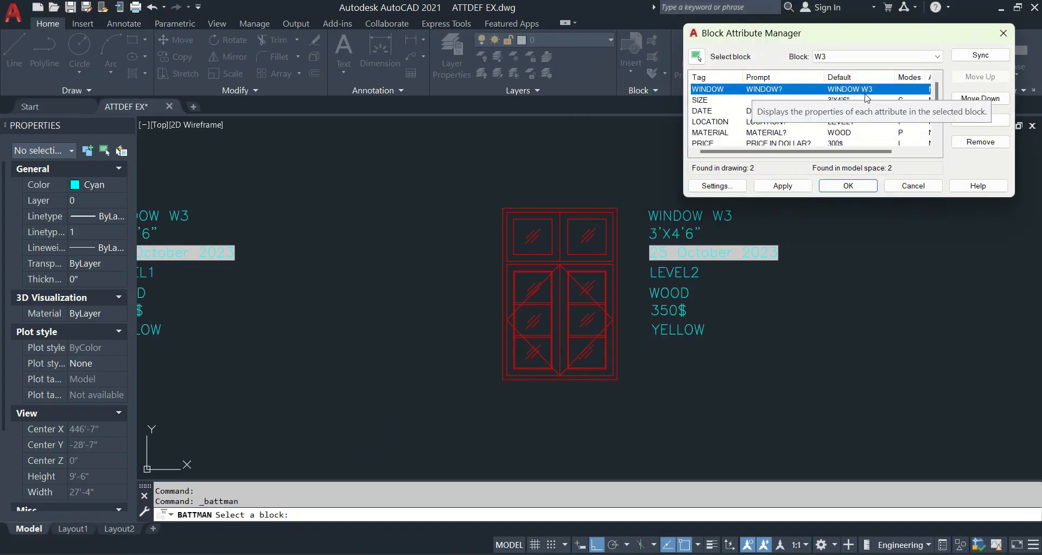
Check the modes of block W3's SIZE, DATE, LOCATION and MATERIAL attributes, and examine the MATERIAL attribute's mode settings.
{"action": "left_click", "coordinate": [895, 99]}
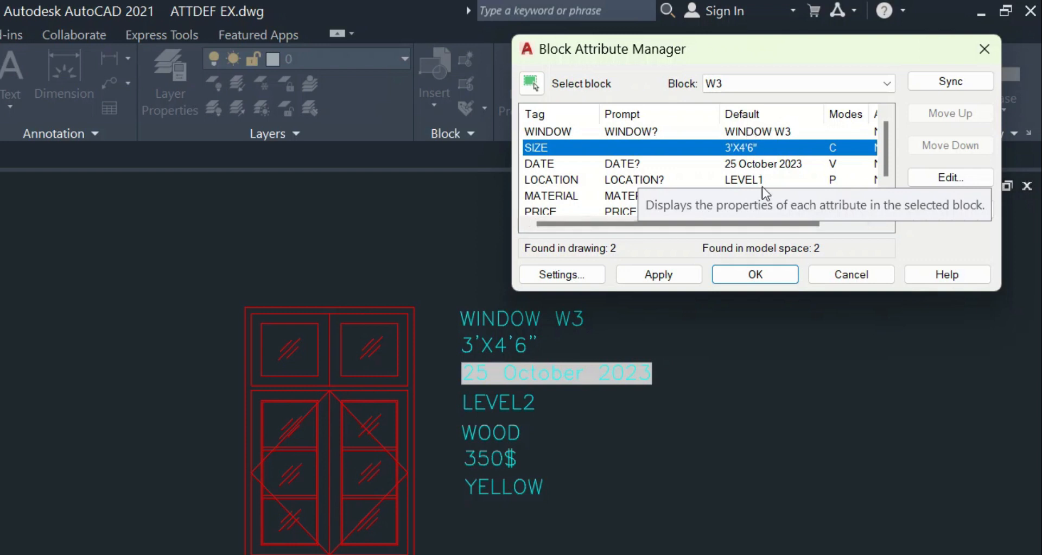
{"action": "left_click_drag", "start_coordinate": [722, 222], "coordinate": [790, 227]}
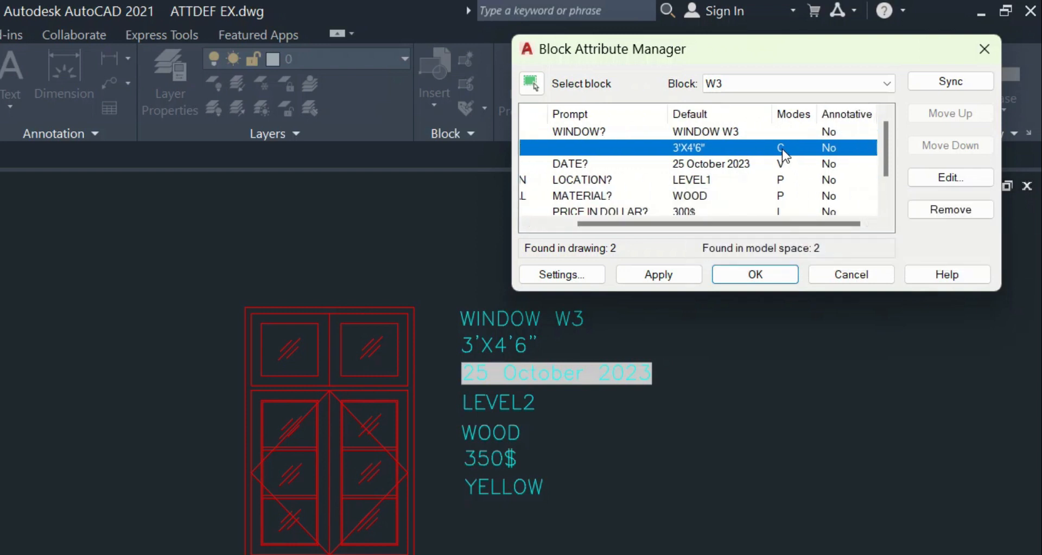
{"action": "left_click", "coordinate": [782, 163]}
{"action": "left_click", "coordinate": [782, 180]}
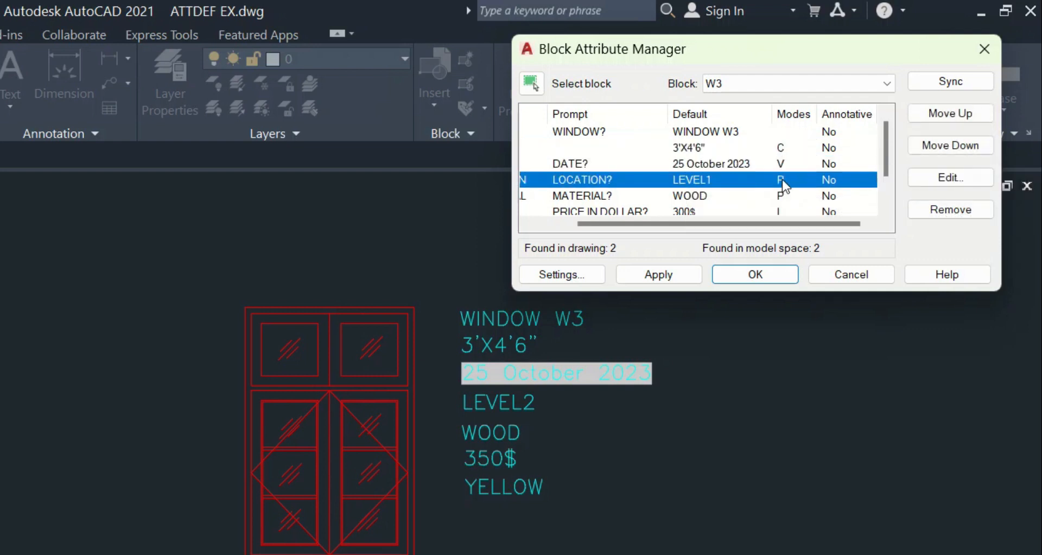
{"action": "left_click", "coordinate": [779, 195]}
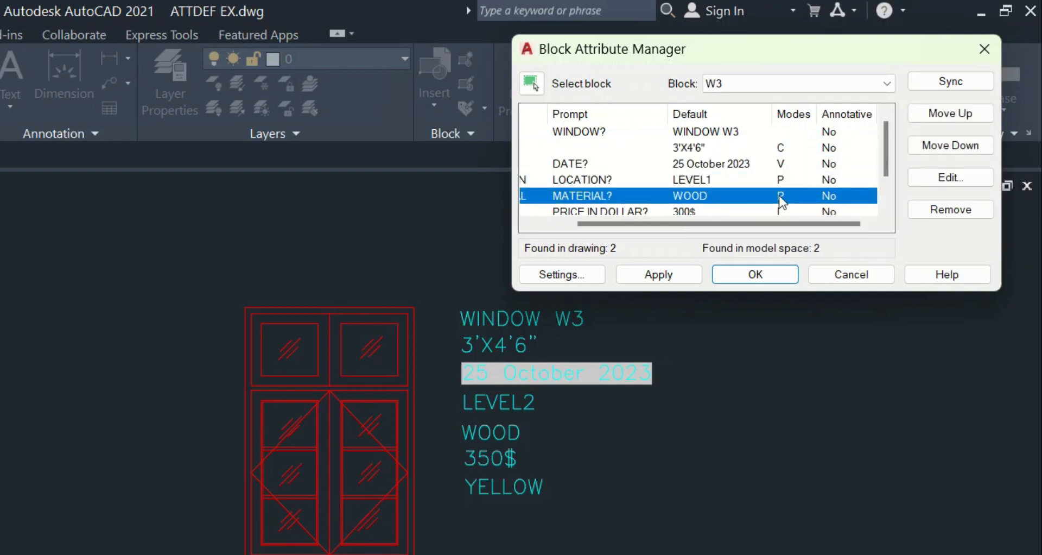
{"action": "double_click", "coordinate": [779, 194]}
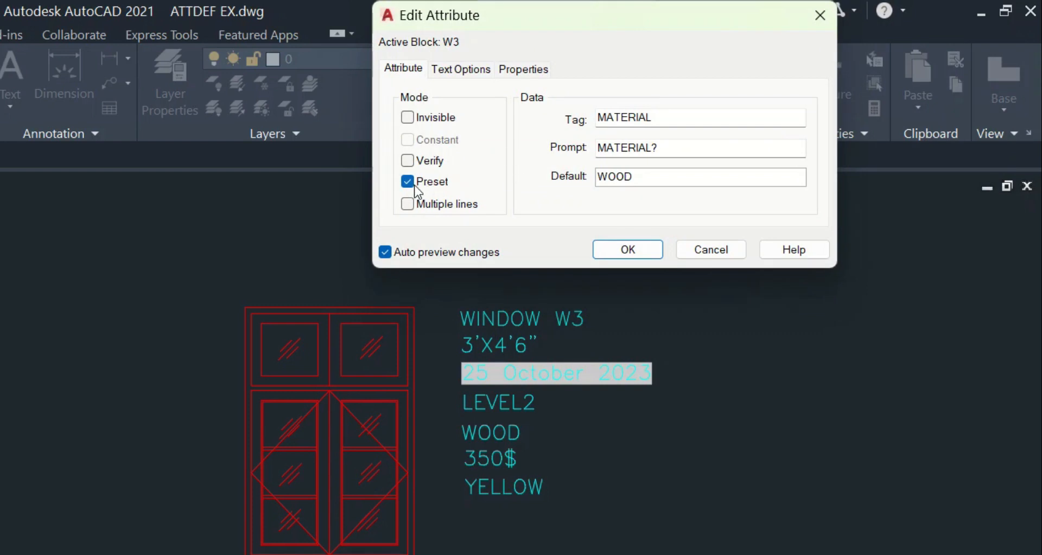
{"action": "left_click", "coordinate": [701, 255]}
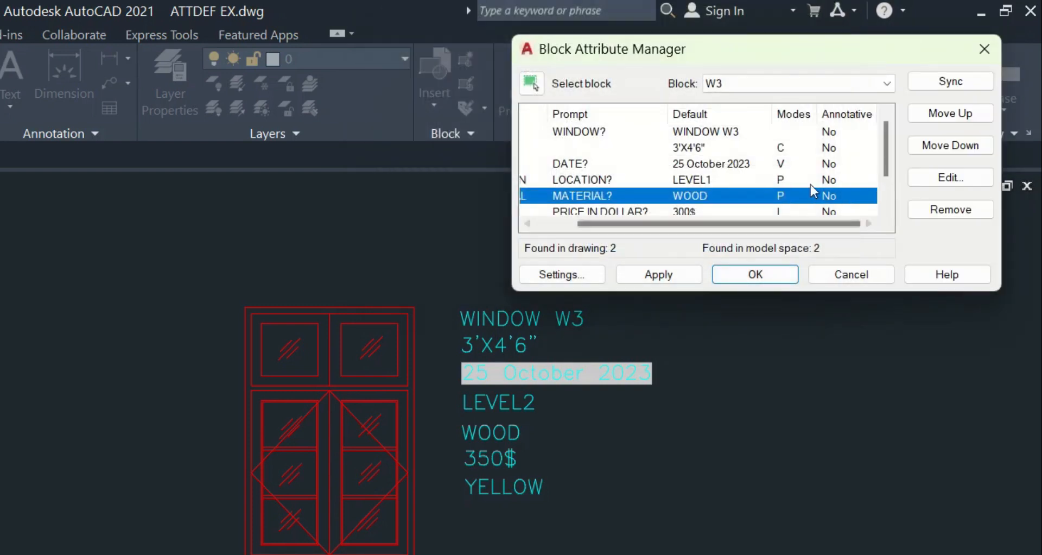
Compare the mode codes of block W3's LOCATION, MATERIAL, PRICE and COLOUR attributes.
{"action": "left_click", "coordinate": [780, 179]}
{"action": "left_click", "coordinate": [778, 196]}
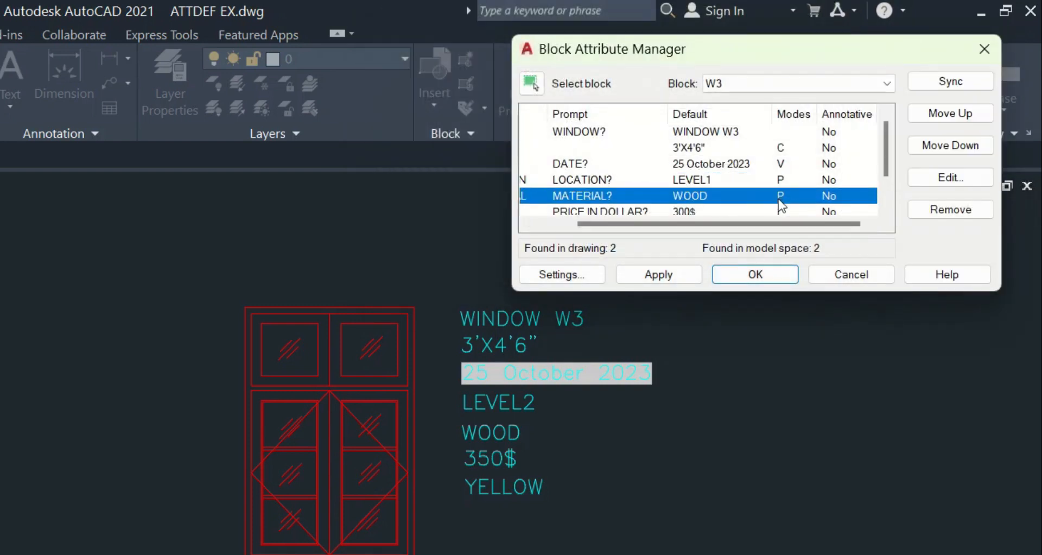
{"action": "scroll", "coordinate": [778, 196], "scroll_direction": "down", "scroll_amount": 1}
{"action": "left_click", "coordinate": [778, 179]}
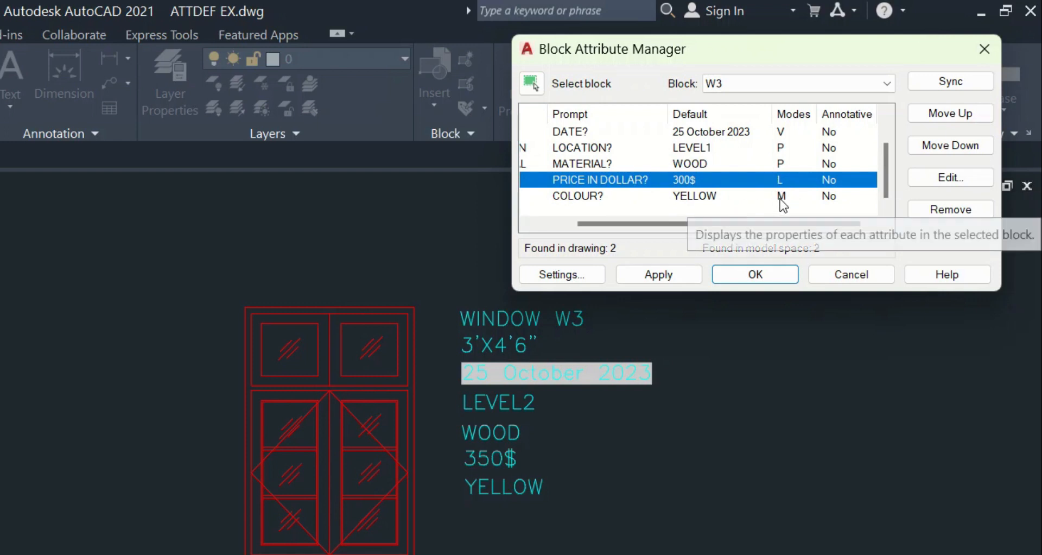
{"action": "left_click", "coordinate": [790, 198]}
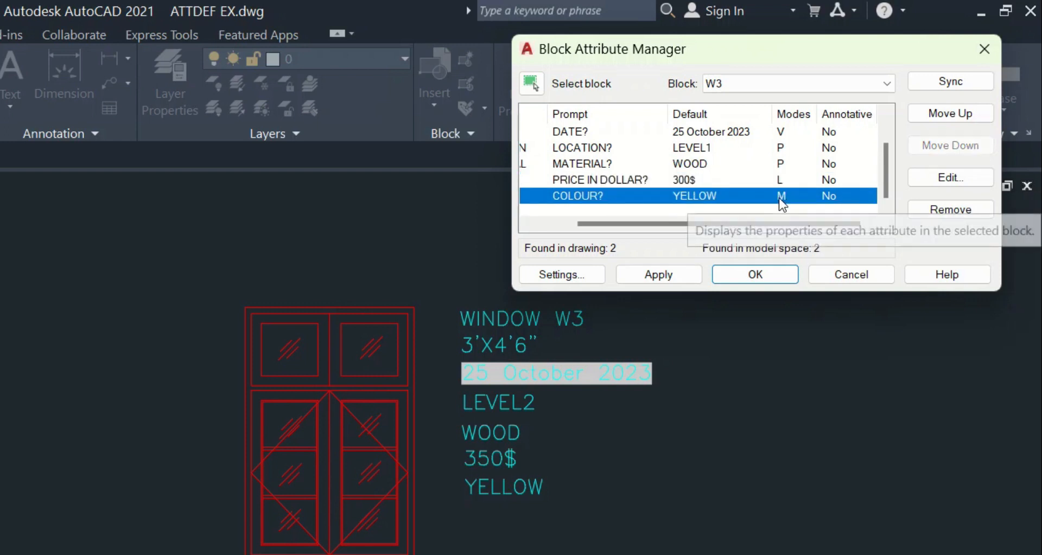
{"action": "left_click", "coordinate": [782, 164]}
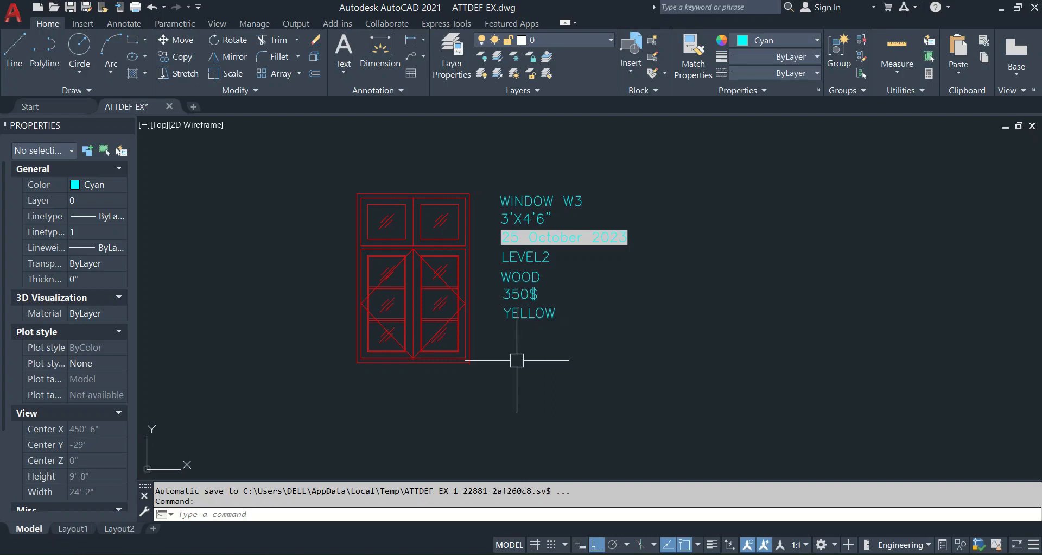
Erase the existing window block from the drawing and insert a new W3 block, accepting its default attribute values.
{"action": "left_click", "coordinate": [476, 351]}
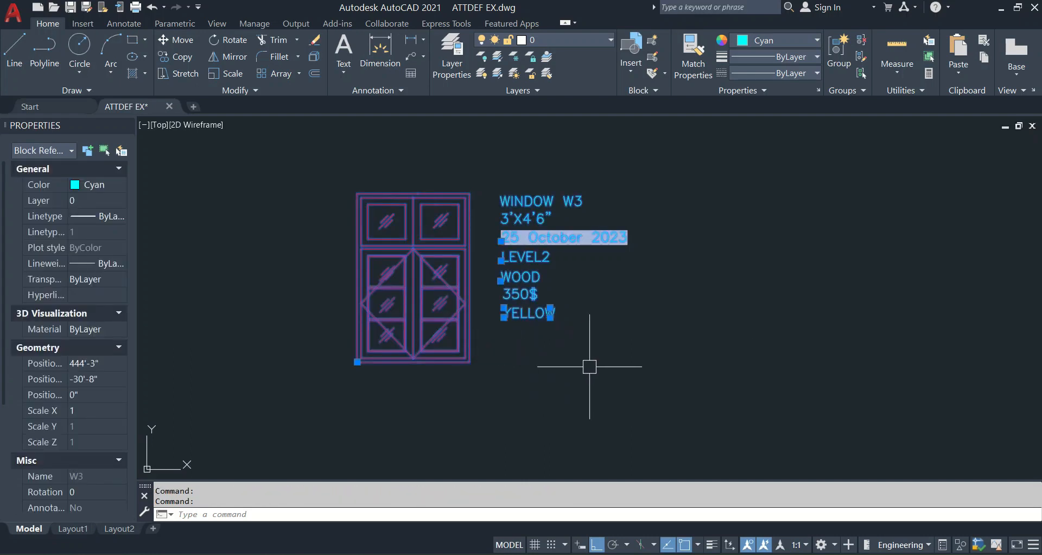
{"action": "key", "text": "Delete"}
{"action": "left_click", "coordinate": [627, 68]}
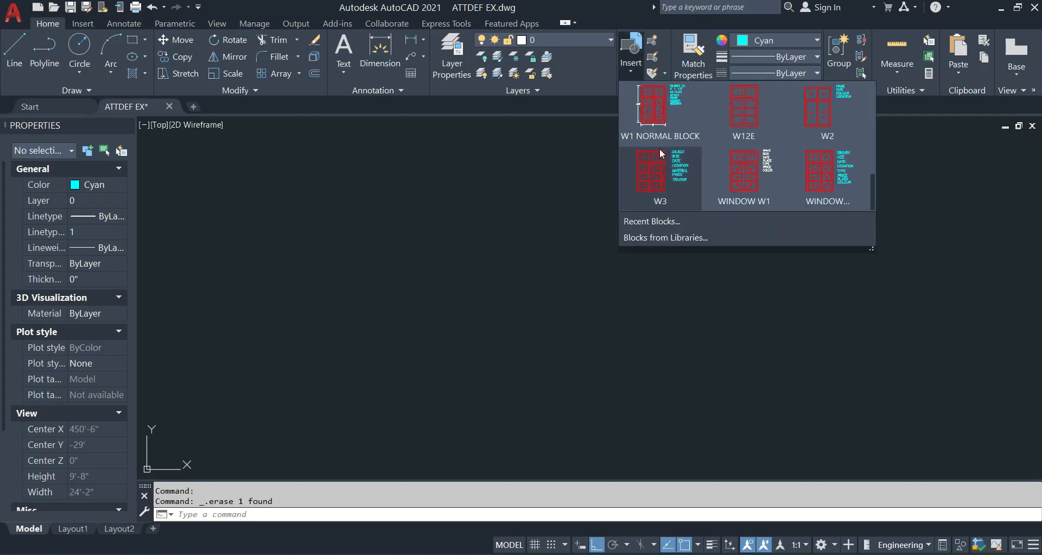
{"action": "left_click", "coordinate": [660, 148]}
{"action": "left_click", "coordinate": [399, 371]}
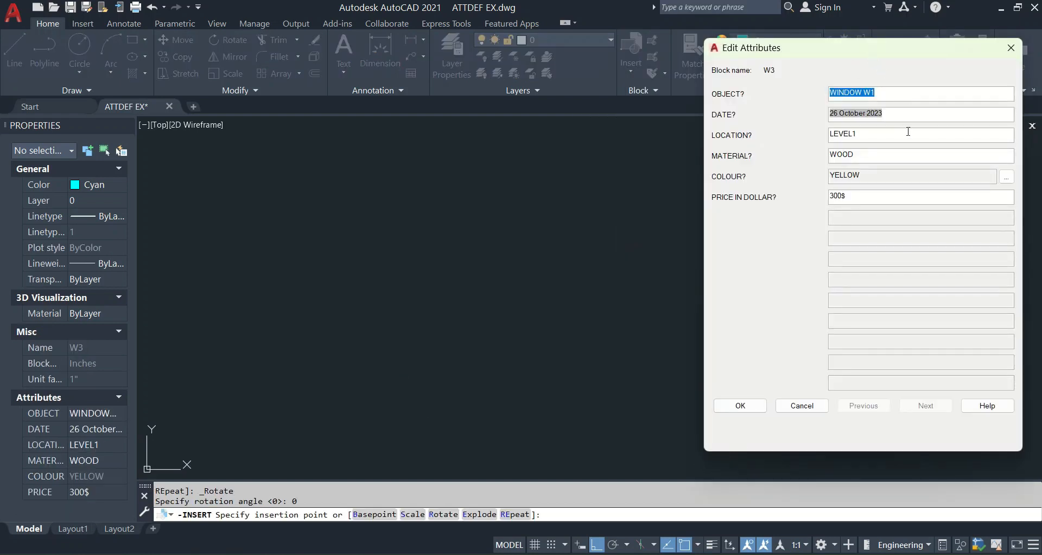
{"action": "left_click", "coordinate": [742, 408]}
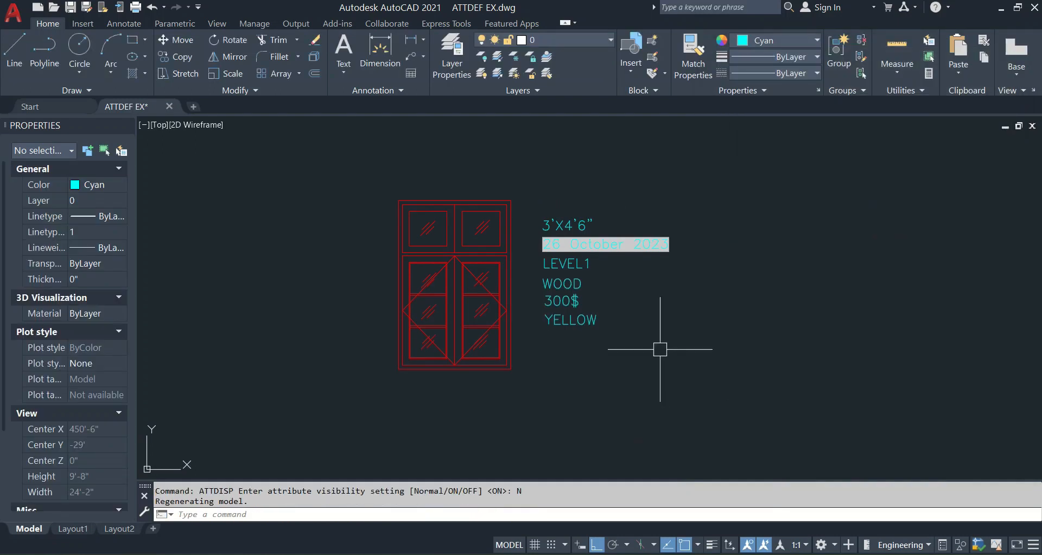
With BATTMAN, preview block W3's OBJECT attribute with Invisible mode turned off, and turn Invisible mode back on.
{"action": "type", "text": "BATT"}
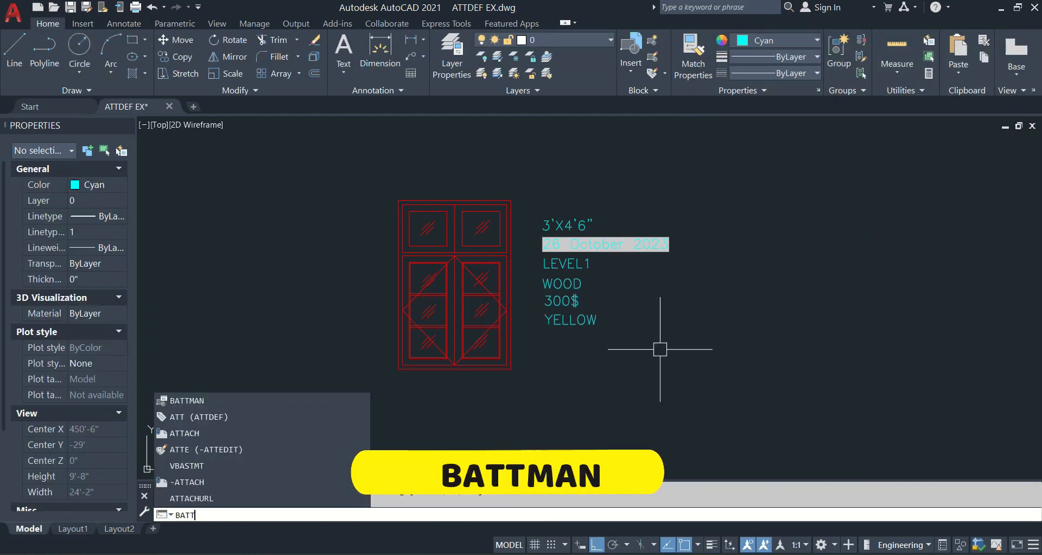
{"action": "key", "text": "Return"}
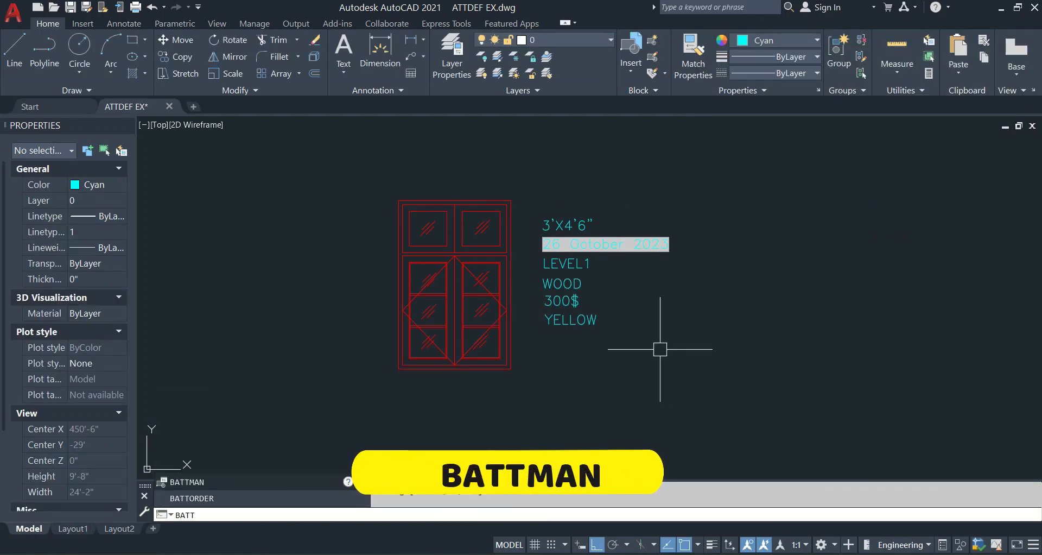
{"action": "left_click", "coordinate": [732, 176]}
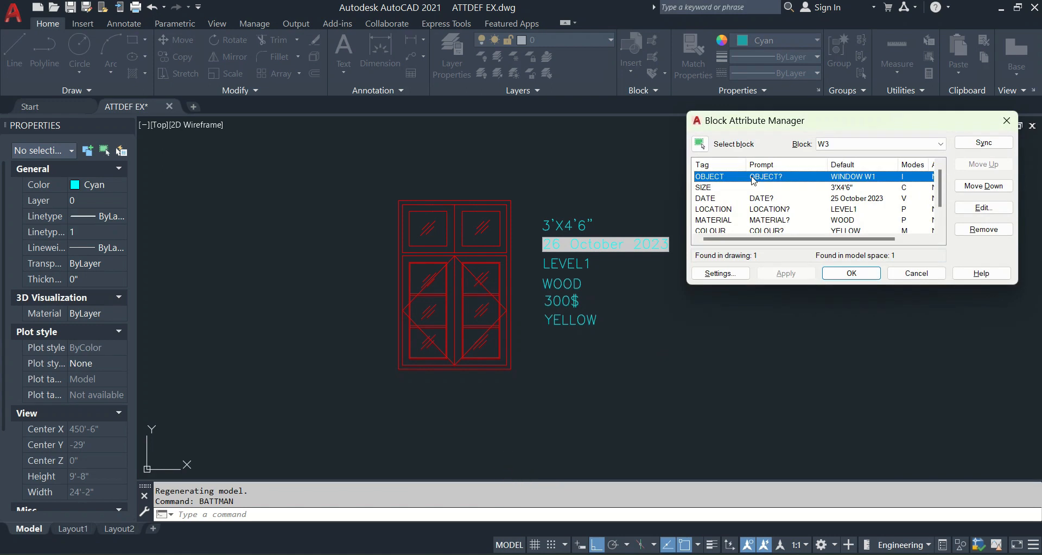
{"action": "double_click", "coordinate": [754, 177]}
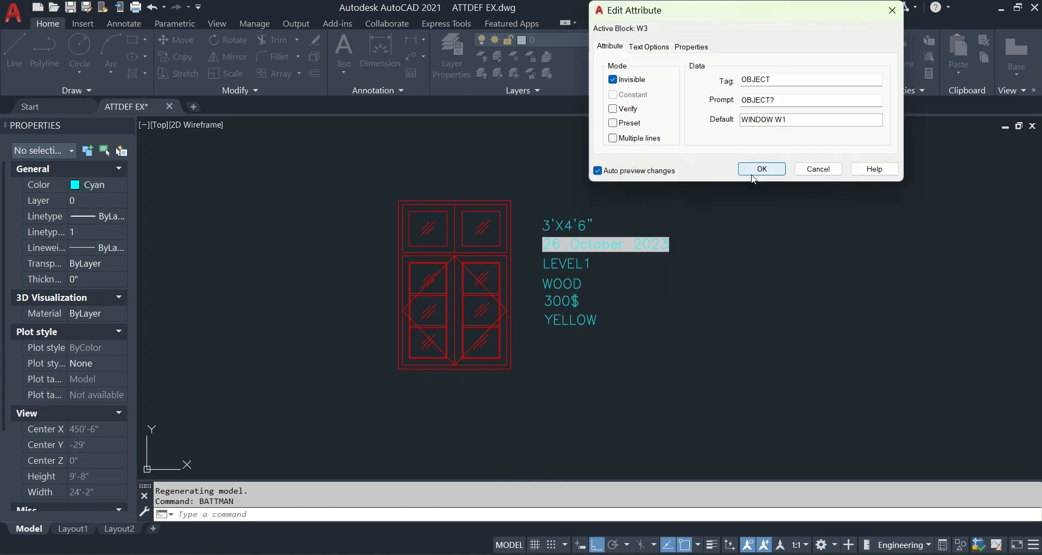
{"action": "left_click_drag", "start_coordinate": [716, 15], "coordinate": [794, 47]}
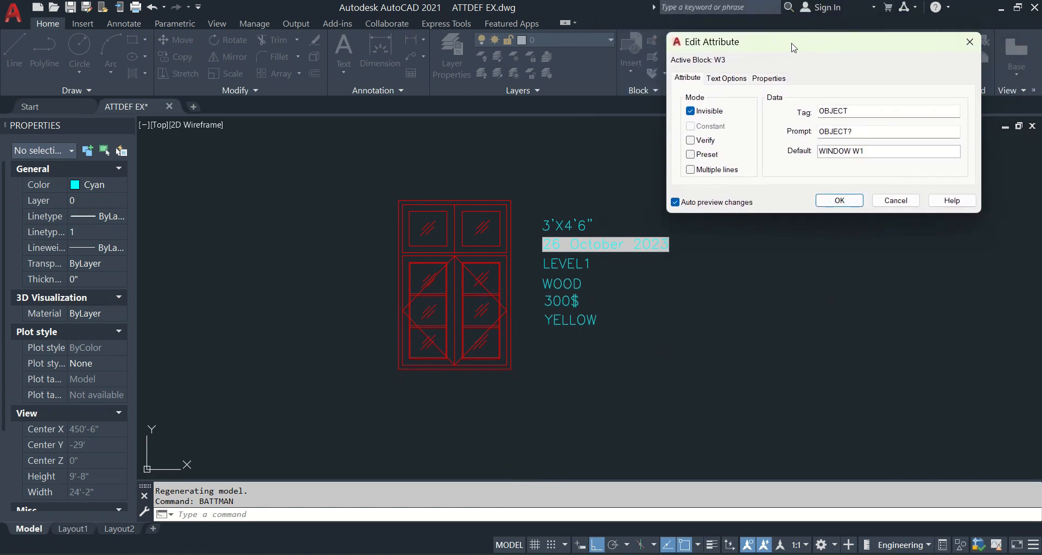
{"action": "left_click", "coordinate": [691, 112]}
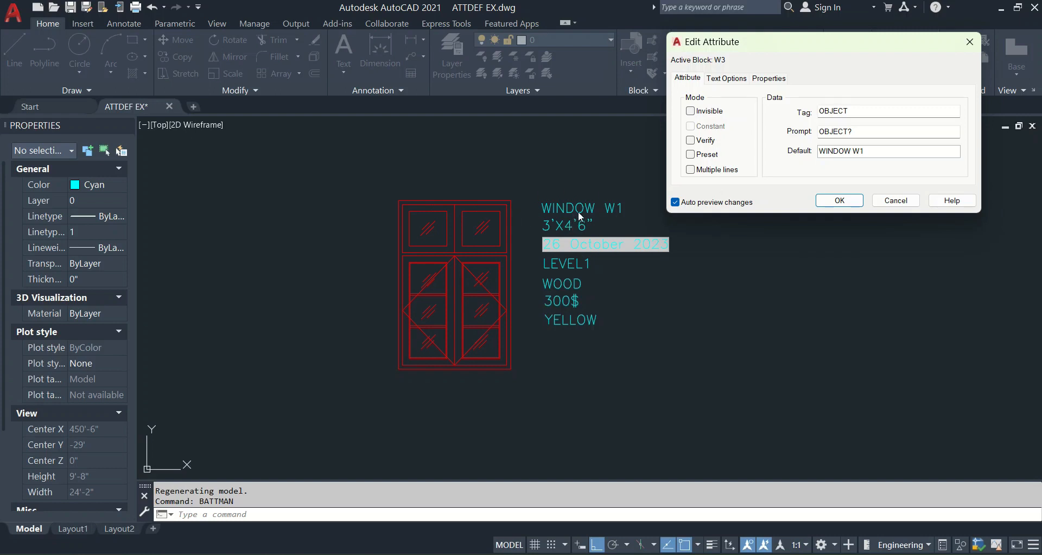
{"action": "left_click", "coordinate": [691, 111]}
{"action": "left_click", "coordinate": [862, 202]}
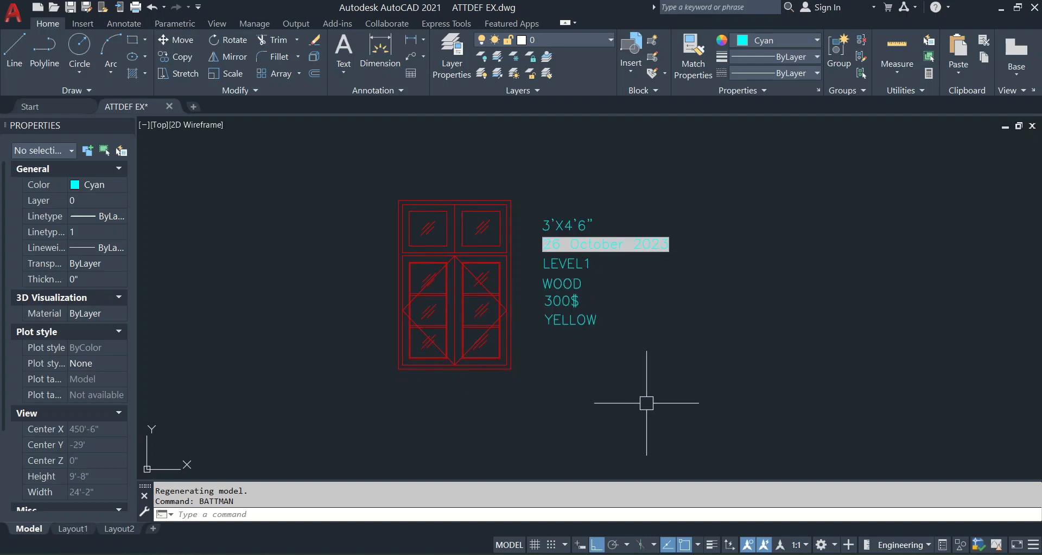
Hide all block attributes in the drawing by setting the attribute display (ATTDISP) to OFF.
{"action": "type", "text": "ATT"}
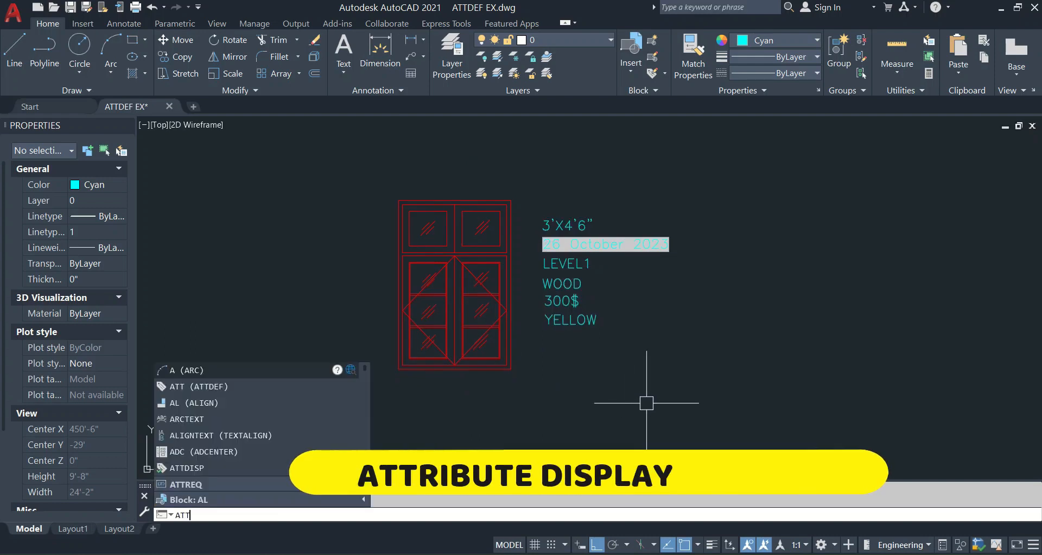
{"action": "type", "text": "DISP"}
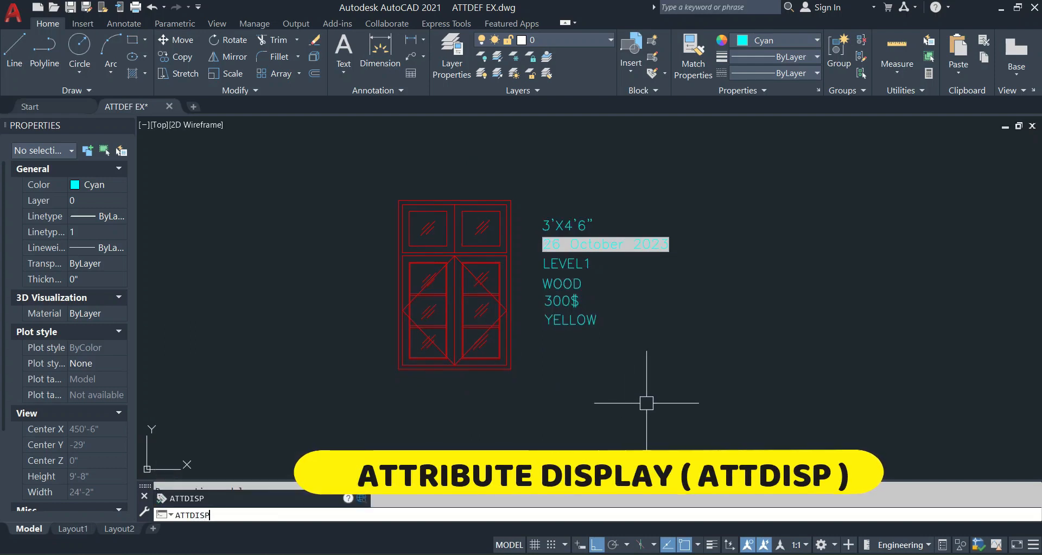
{"action": "key", "text": "Return"}
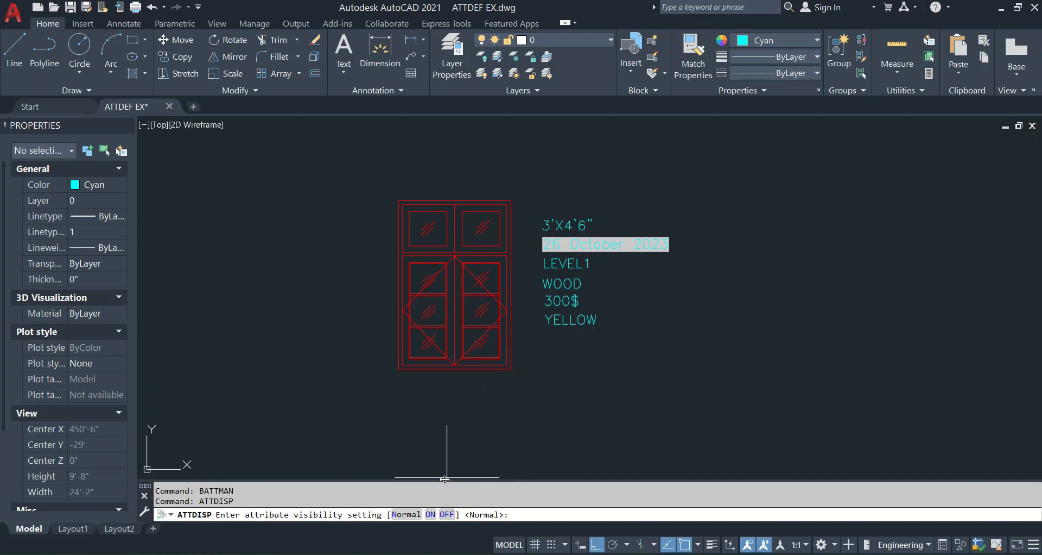
{"action": "left_click", "coordinate": [446, 515]}
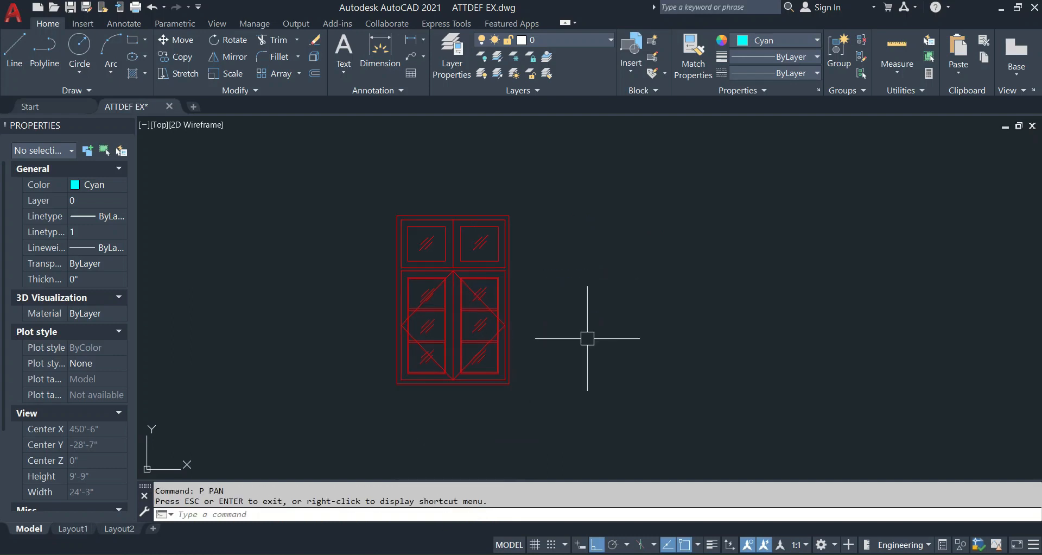
Show all block attributes in the drawing by setting the attribute display (ATTDISP) to ON.
{"action": "type", "text": "ATT"}
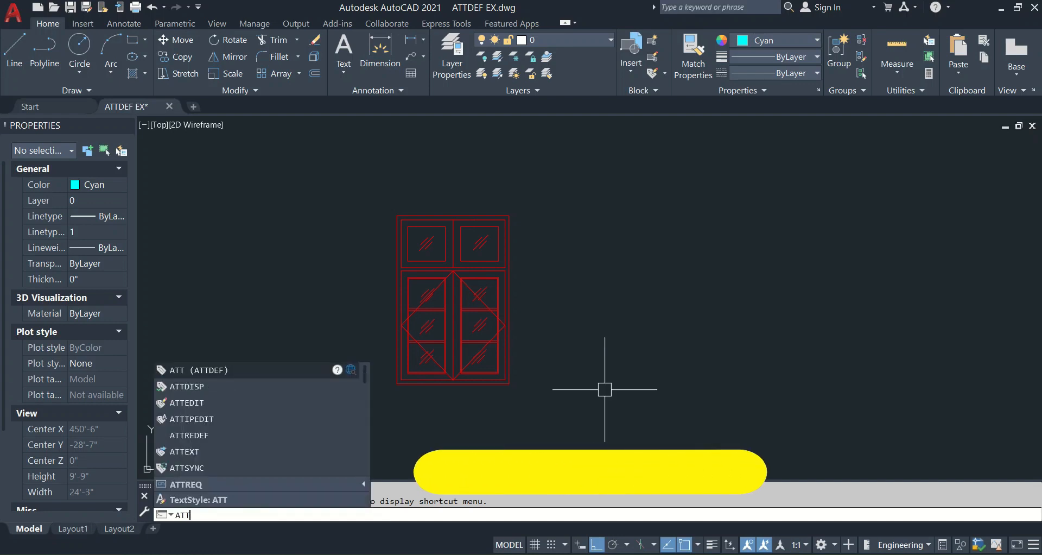
{"action": "type", "text": "DISP"}
{"action": "key", "text": "Return"}
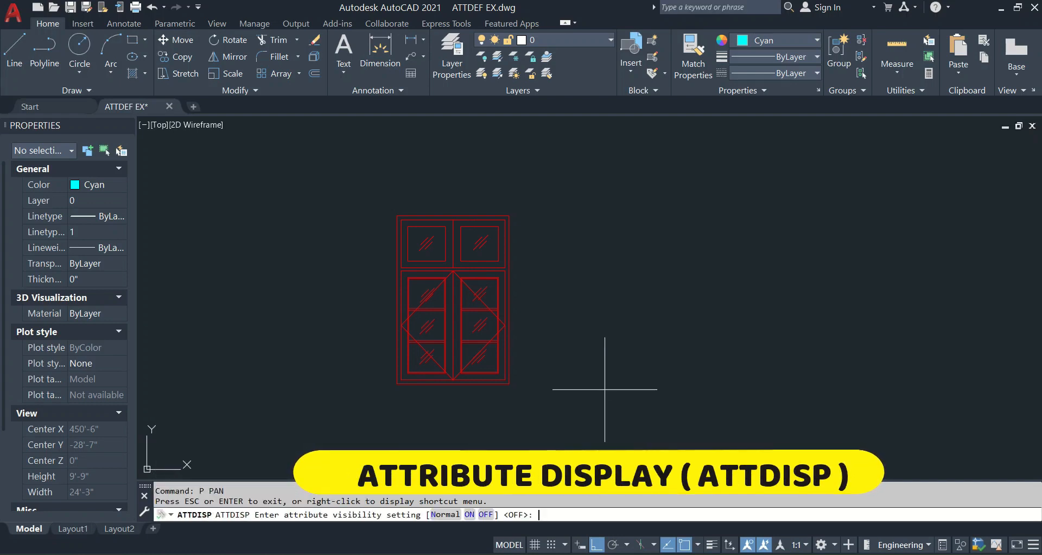
{"action": "left_click", "coordinate": [470, 514]}
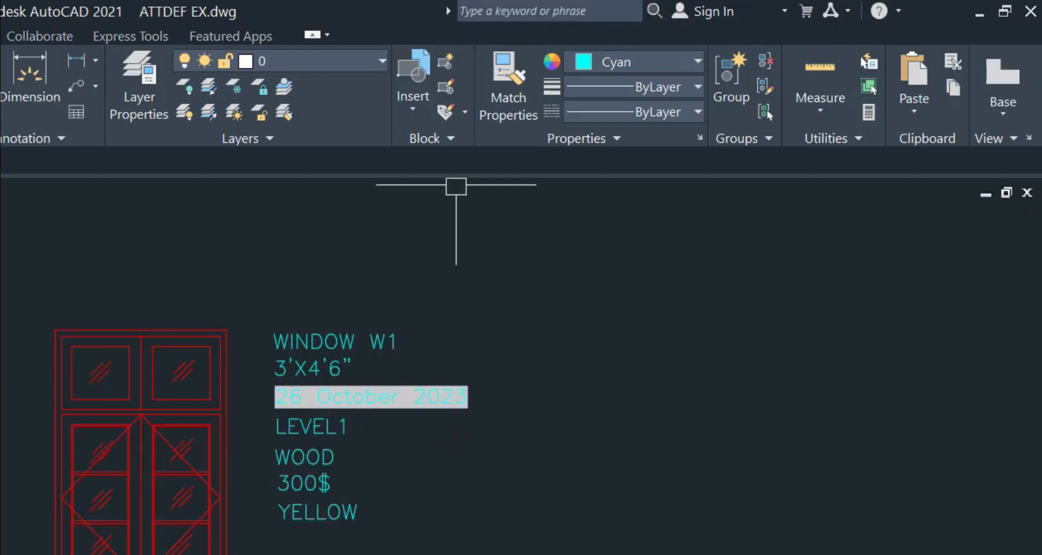
Hide all attributes of the window block with Hide All Attributes, and show them again with Display All Attributes.
{"action": "left_click", "coordinate": [451, 139]}
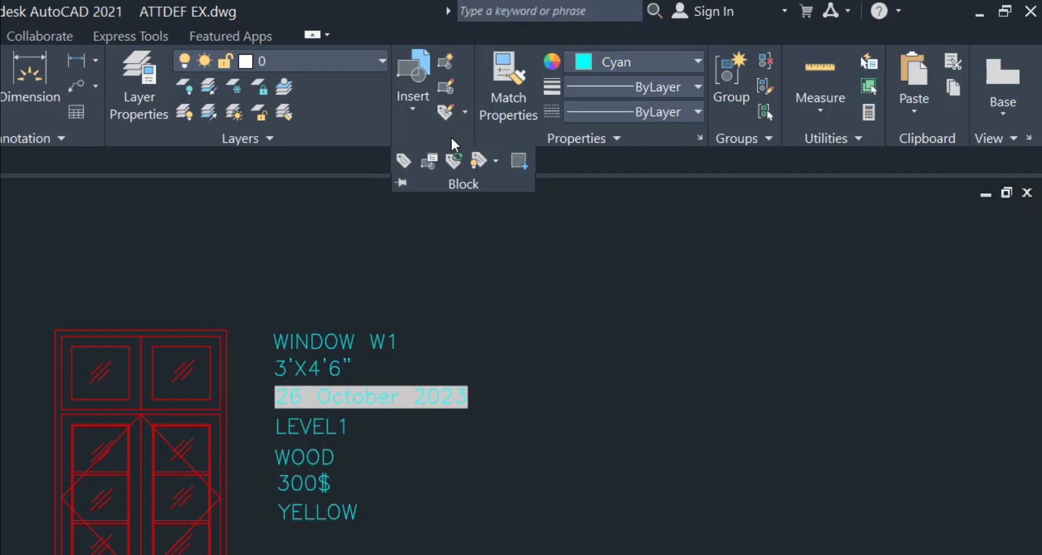
{"action": "left_click", "coordinate": [496, 161]}
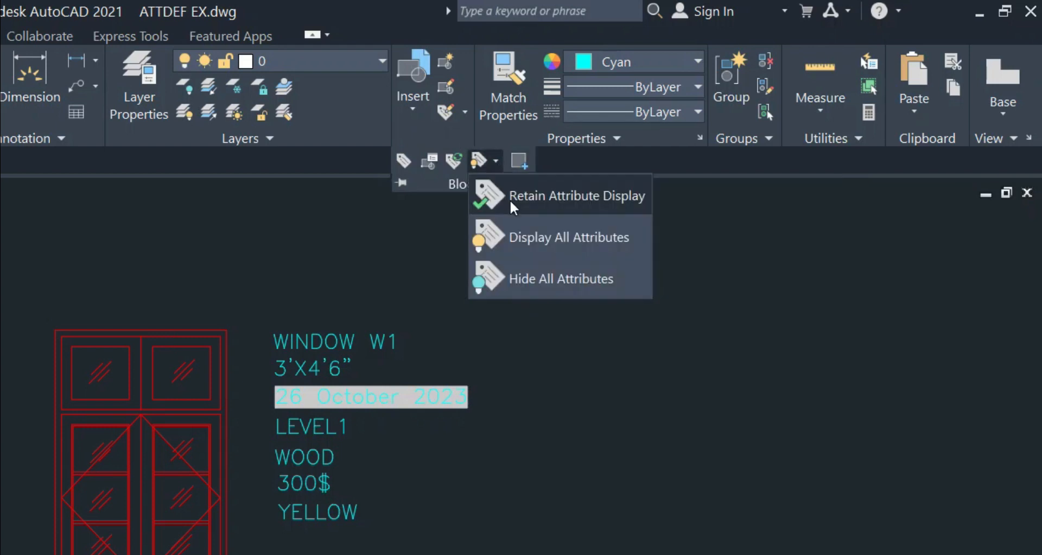
{"action": "left_click", "coordinate": [521, 277]}
{"action": "left_click", "coordinate": [496, 161]}
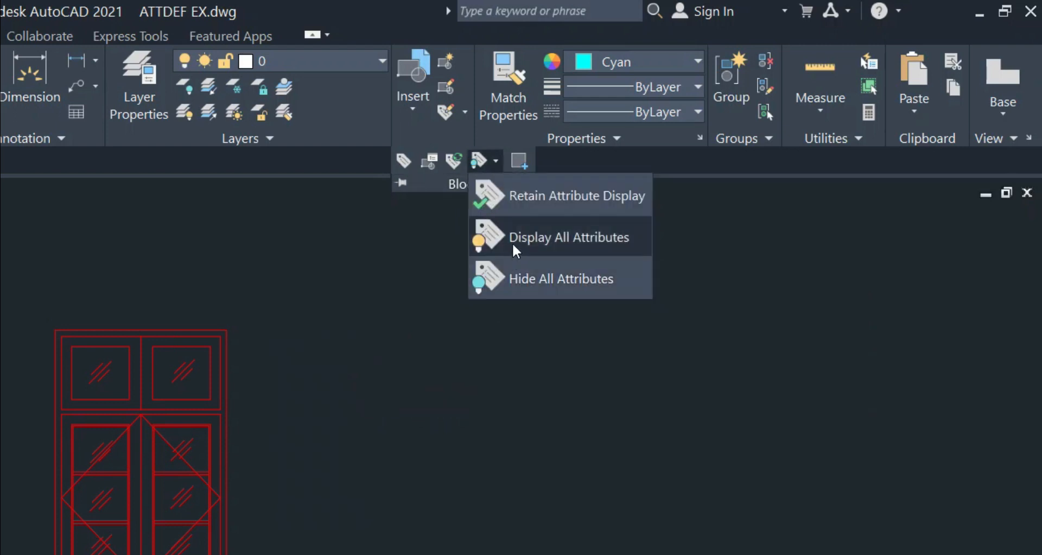
{"action": "left_click", "coordinate": [512, 239]}
Switch the attribute visibility to Retain Attribute Display, and return it to Display All Attributes.
{"action": "left_click", "coordinate": [501, 161]}
{"action": "left_click", "coordinate": [513, 198]}
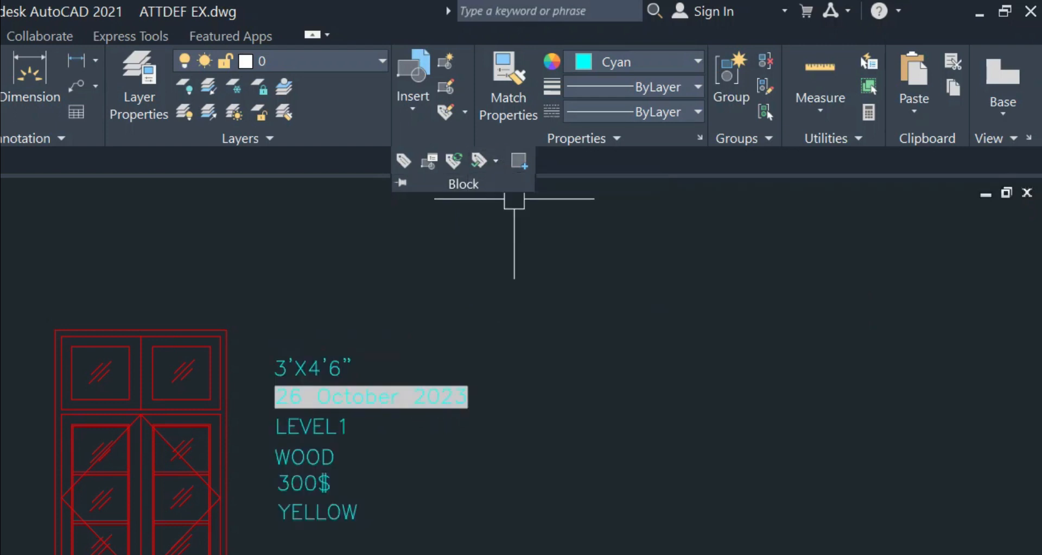
{"action": "left_click", "coordinate": [496, 160]}
{"action": "left_click", "coordinate": [521, 240]}
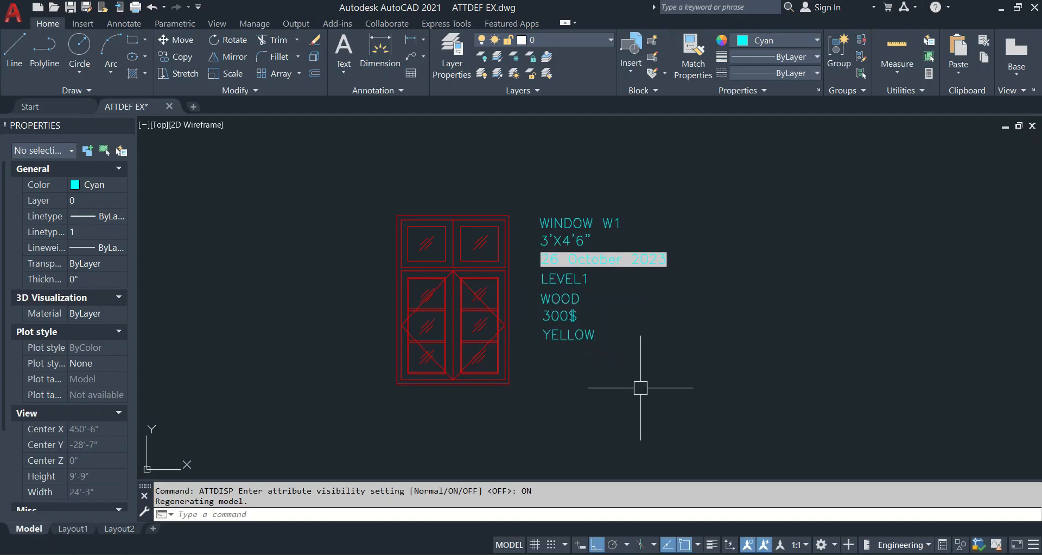
With BATTMAN, toggle Invisible mode off and back on for block W3's OBJECT attribute, and accept the dialogs.
{"action": "type", "text": "BATTMAN"}
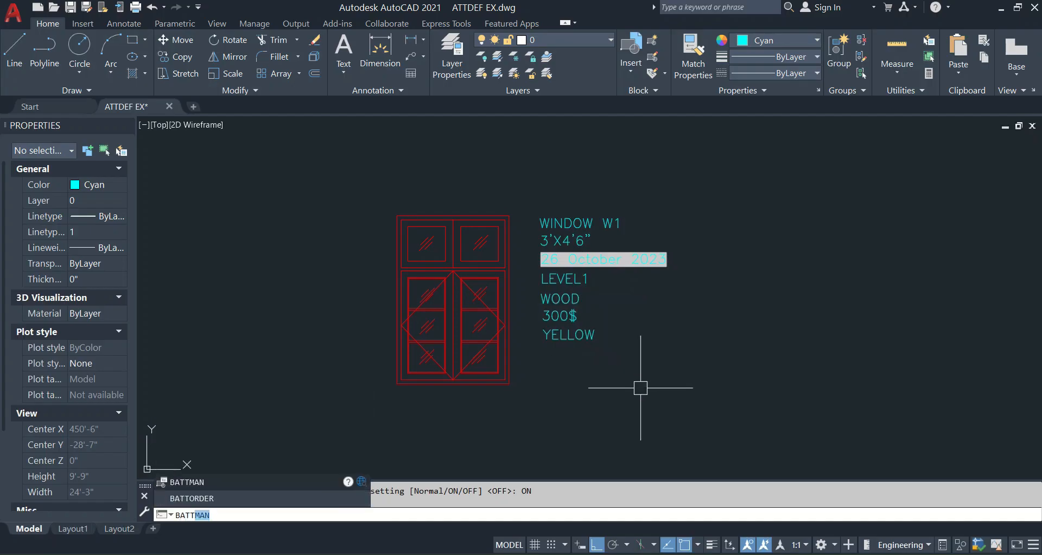
{"action": "key", "text": "Return"}
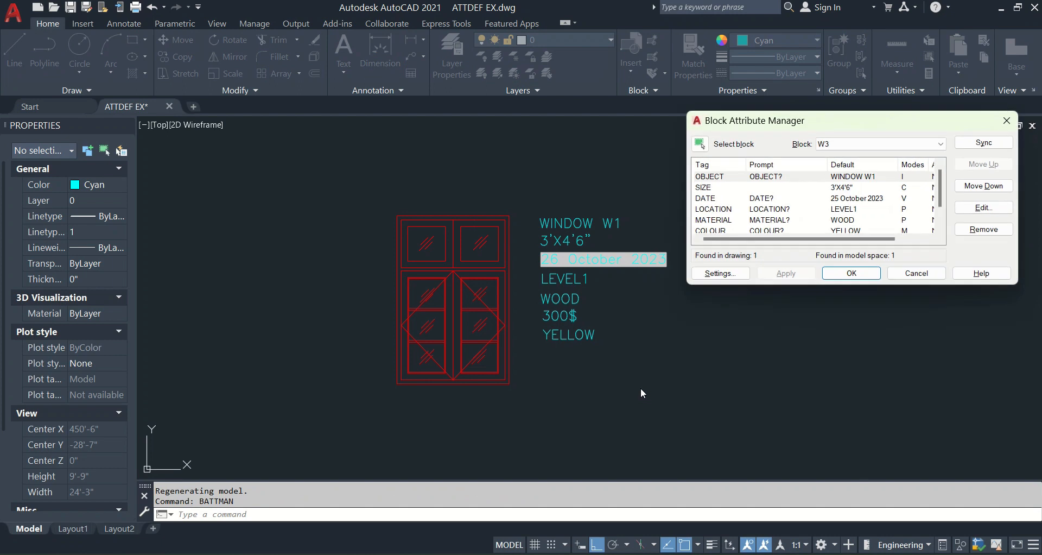
{"action": "left_click", "coordinate": [756, 180]}
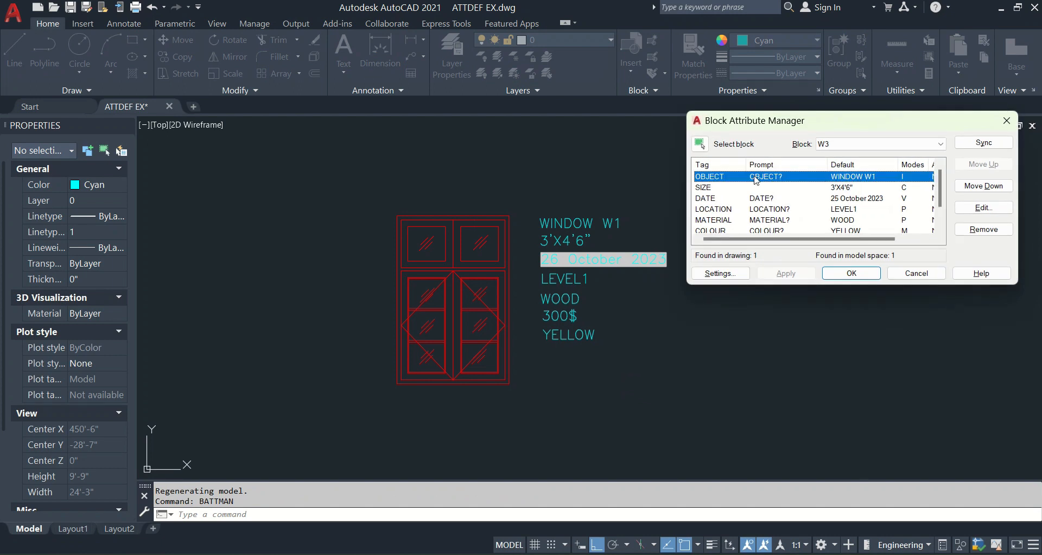
{"action": "double_click", "coordinate": [757, 178]}
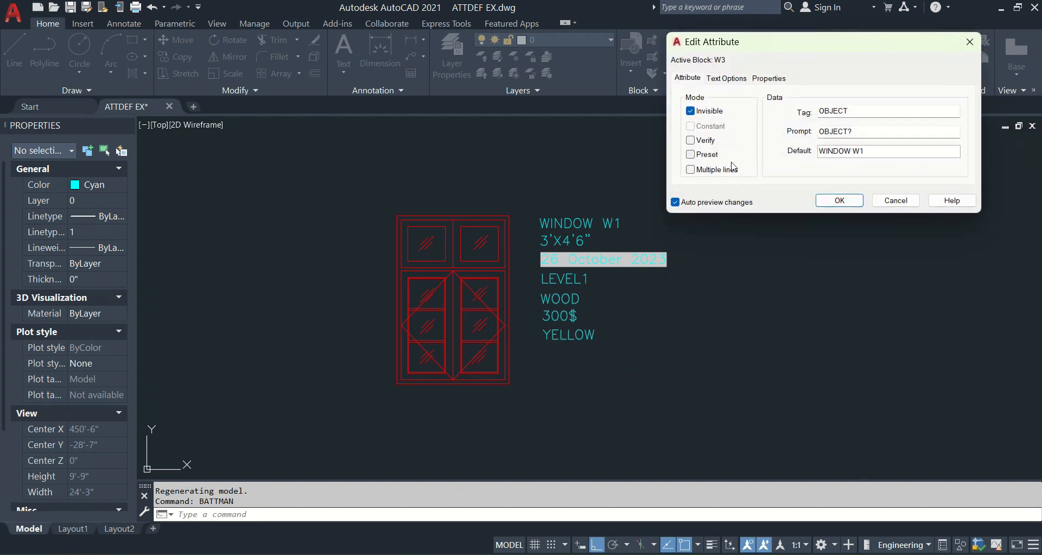
{"action": "left_click", "coordinate": [691, 111]}
{"action": "left_click", "coordinate": [691, 112]}
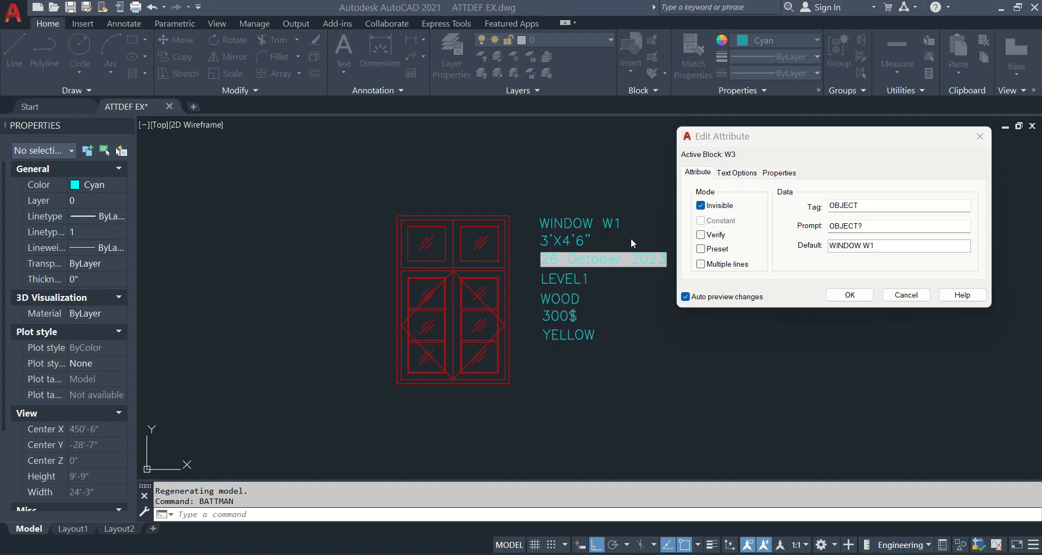
{"action": "left_click", "coordinate": [846, 298]}
{"action": "left_click", "coordinate": [851, 278]}
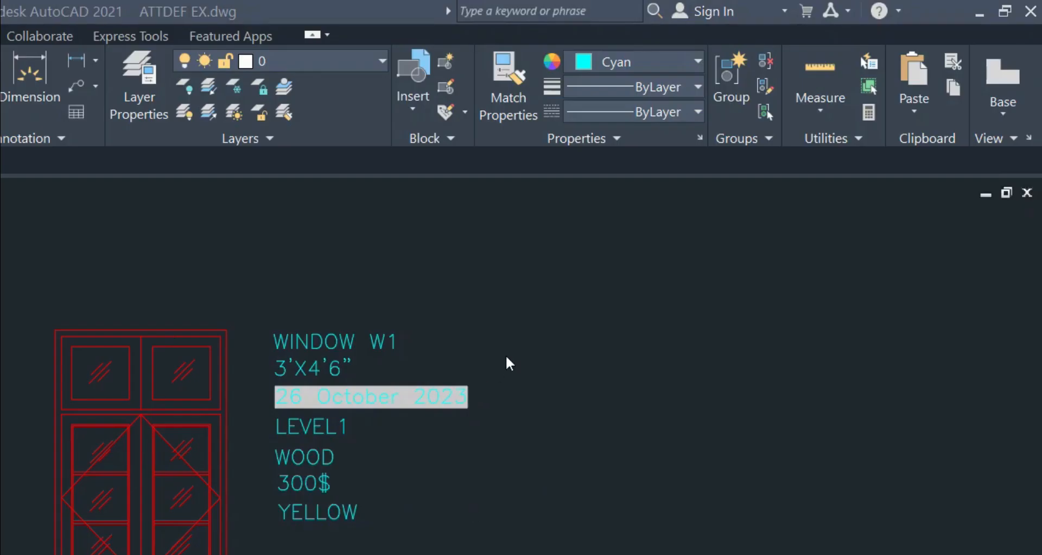
Set the drawing's attribute visibility to Retain Attribute Display.
{"action": "left_click", "coordinate": [452, 138]}
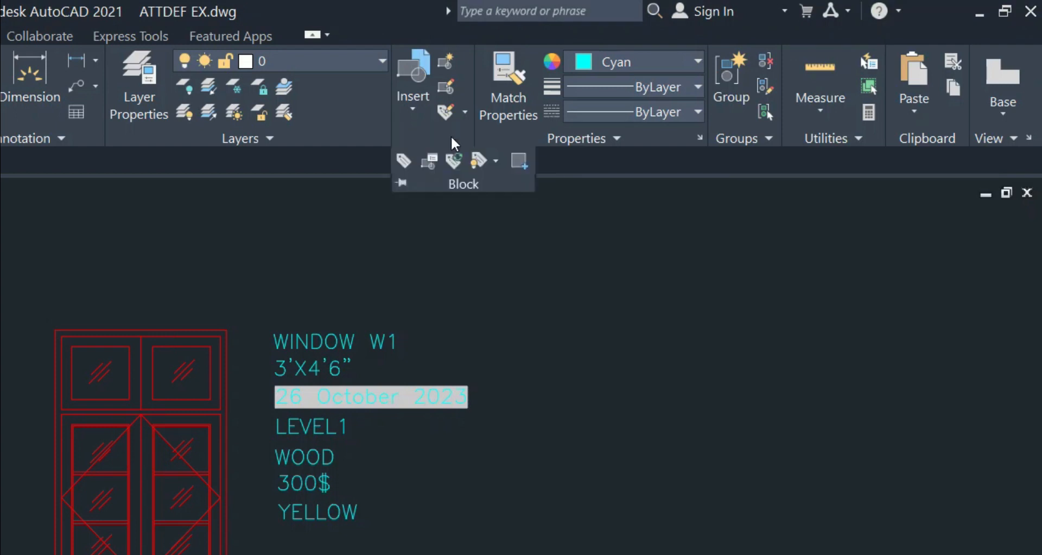
{"action": "left_click", "coordinate": [498, 161]}
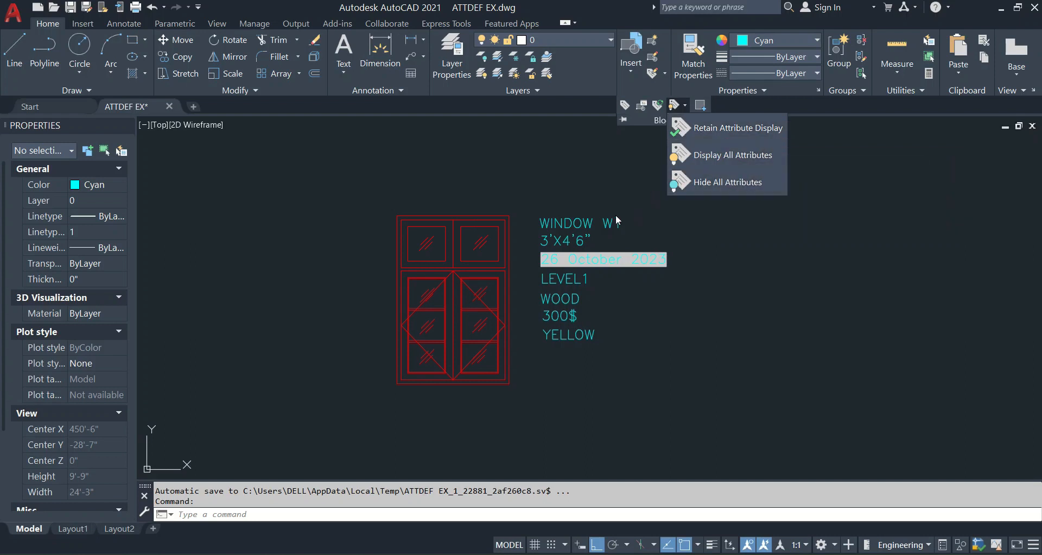
{"action": "left_click", "coordinate": [720, 129]}
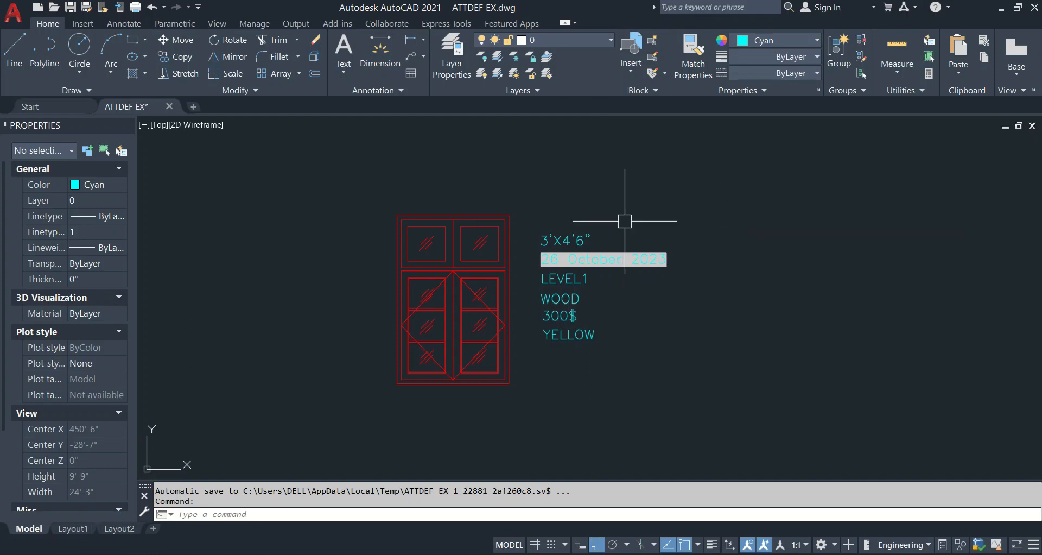
With BATTMAN, turn off Invisible mode for block W3's OBJECT attribute.
{"action": "type", "text": "BATTMAN"}
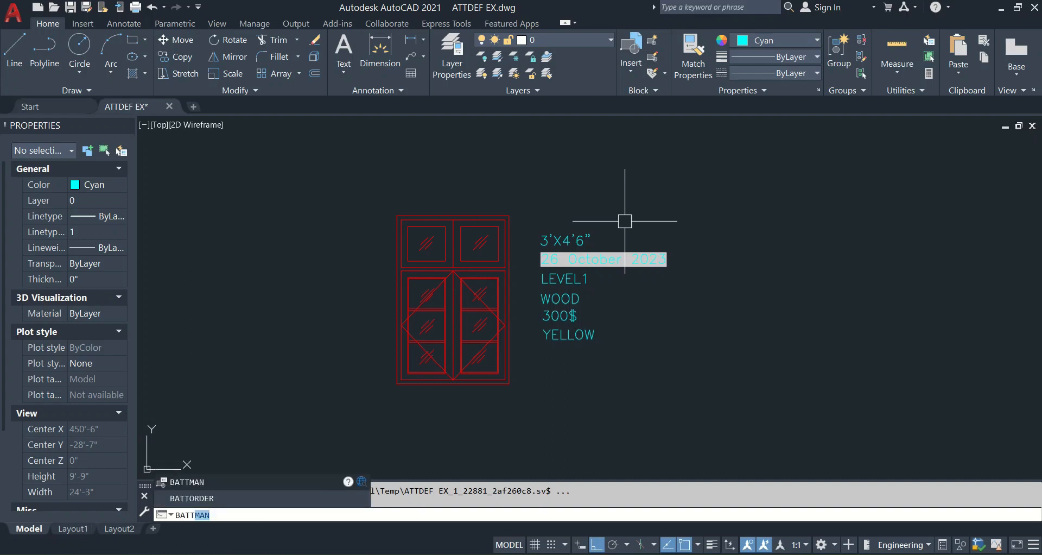
{"action": "key", "text": "Return"}
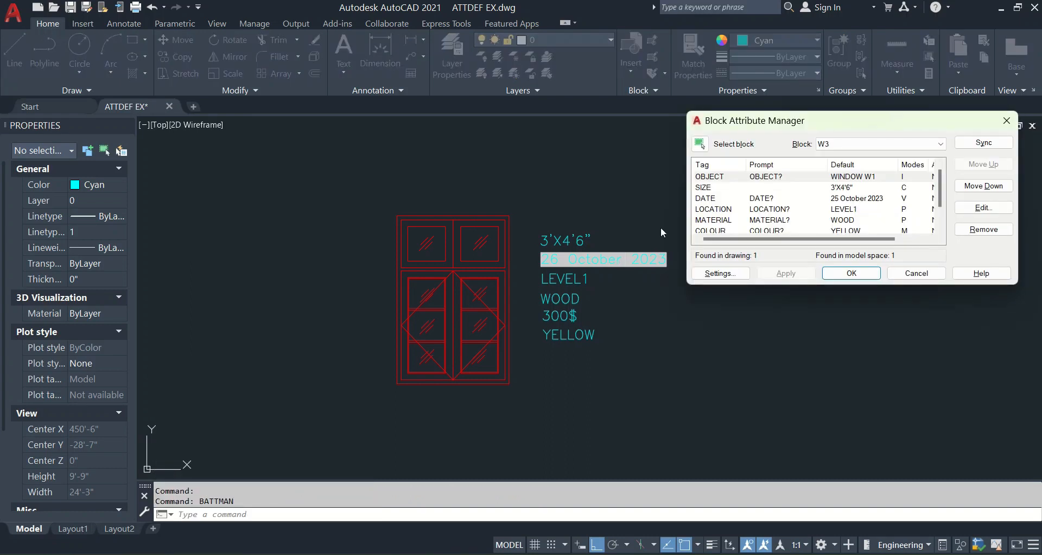
{"action": "double_click", "coordinate": [790, 177]}
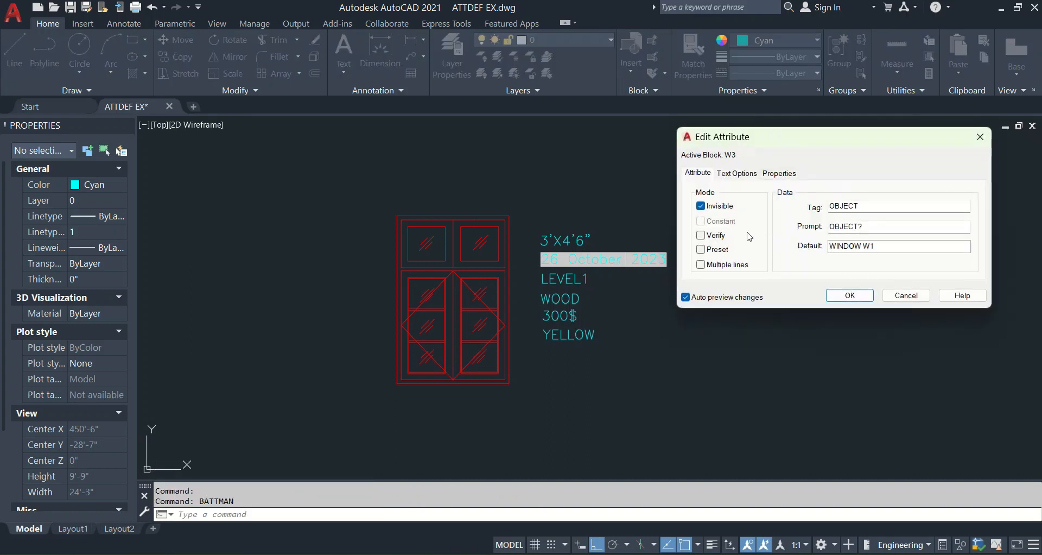
{"action": "left_click", "coordinate": [700, 207]}
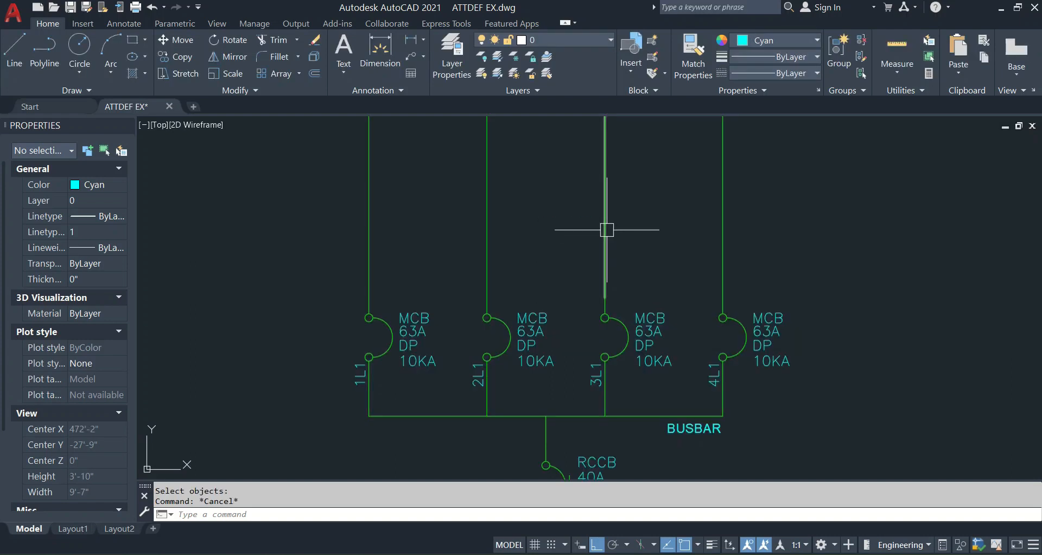
Copy the 25KA MCB block above the incoming supply into the empty area left of the single-line diagram.
{"action": "scroll", "coordinate": [605, 226], "scroll_direction": "down", "scroll_amount": 3}
{"action": "scroll", "coordinate": [628, 220], "scroll_direction": "up", "scroll_amount": 2}
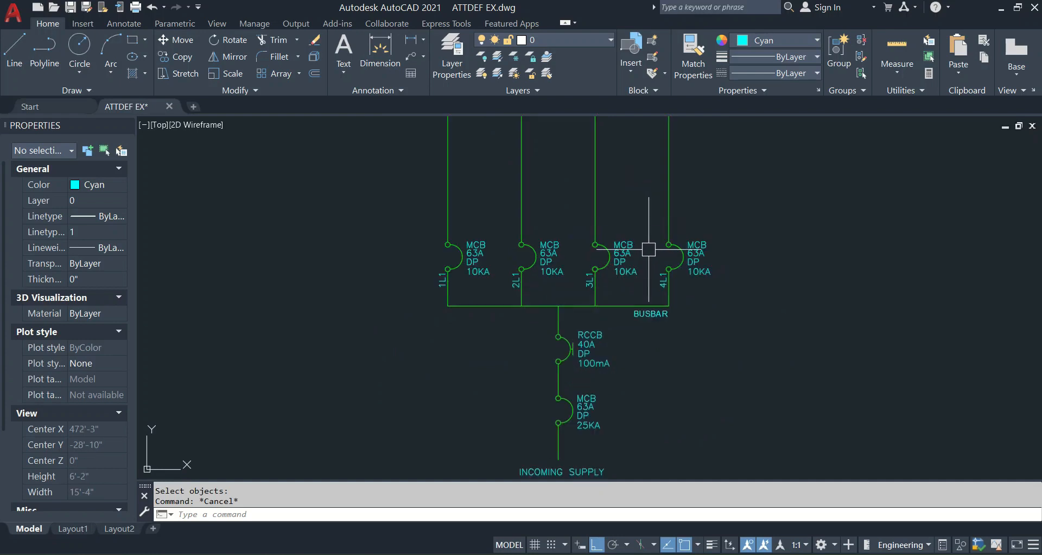
{"action": "type", "text": "co"}
{"action": "key", "text": "Return"}
{"action": "left_click", "coordinate": [589, 419]}
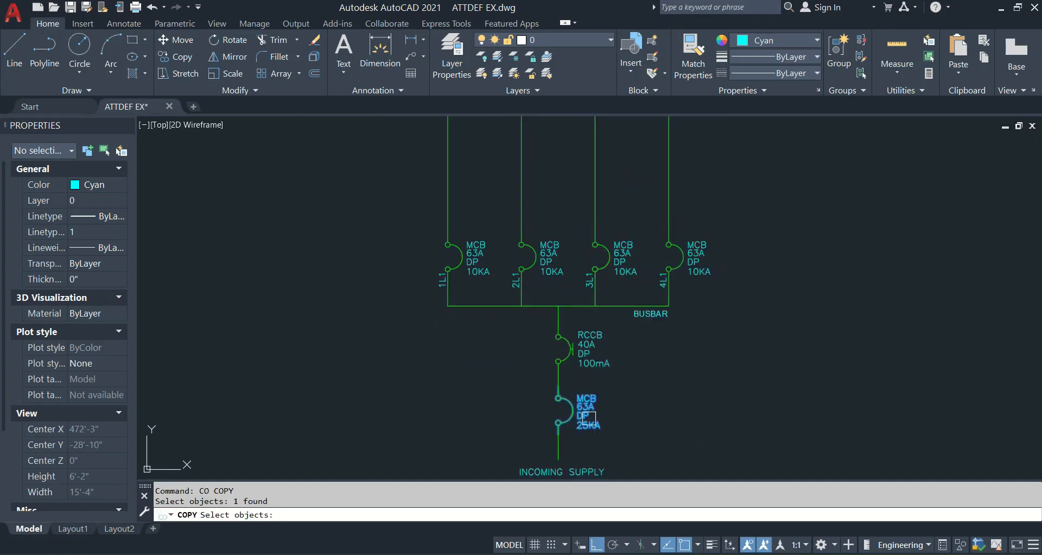
{"action": "key", "text": "Return"}
{"action": "left_click", "coordinate": [558, 398]}
{"action": "scroll", "coordinate": [543, 402], "scroll_direction": "down", "scroll_amount": 4}
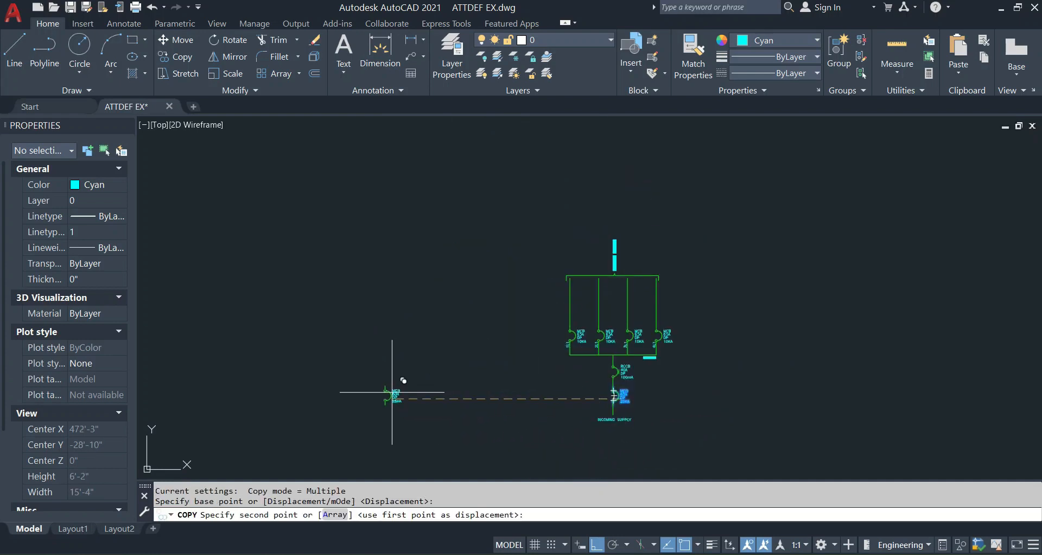
{"action": "left_click", "coordinate": [391, 392]}
{"action": "scroll", "coordinate": [399, 412], "scroll_direction": "up", "scroll_amount": 6}
{"action": "key", "text": "Return"}
Explode the copied MCB block and erase the attribute tags beside its symbol.
{"action": "type", "text": "x"}
{"action": "key", "text": "Return"}
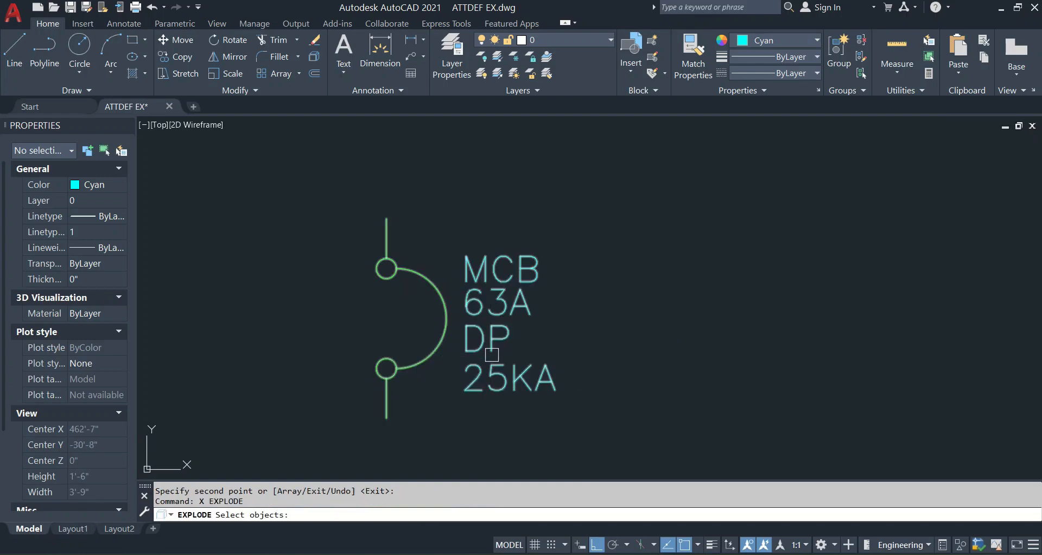
{"action": "left_click", "coordinate": [492, 355]}
{"action": "key", "text": "Return"}
{"action": "left_click", "coordinate": [514, 402]}
{"action": "left_click", "coordinate": [483, 275]}
{"action": "key", "text": "Delete"}
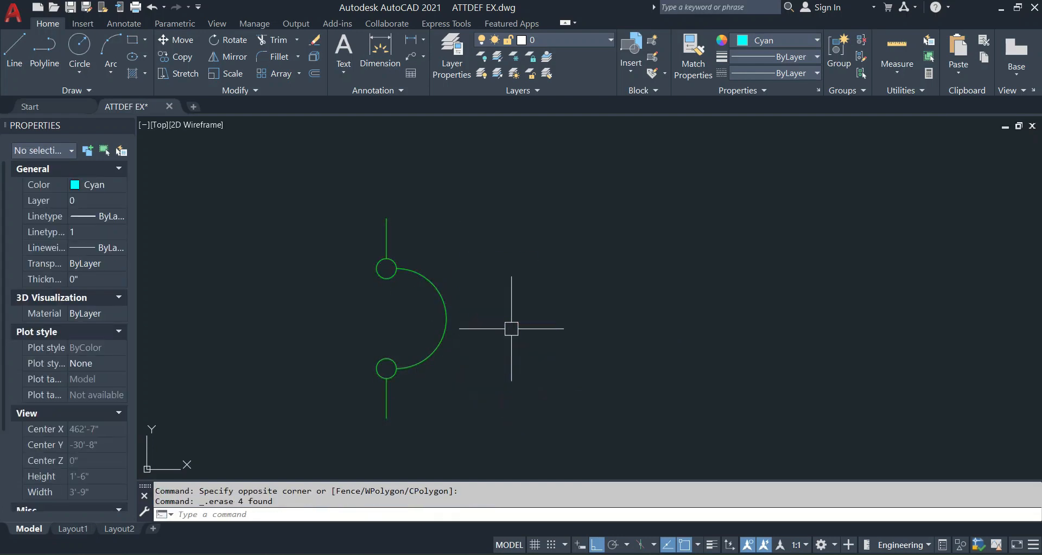
Begin an attribute definition (ATTDEF) for the MCB symbol with tag OBJECT and prompt OBJECT?
{"action": "scroll", "coordinate": [450, 275], "scroll_direction": "down", "scroll_amount": 2}
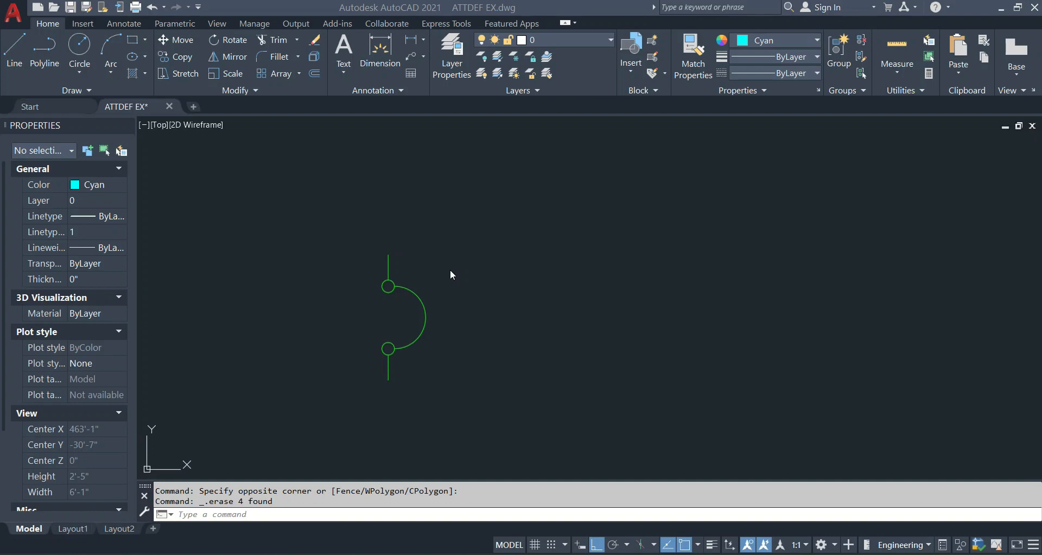
{"action": "left_click", "coordinate": [451, 271]}
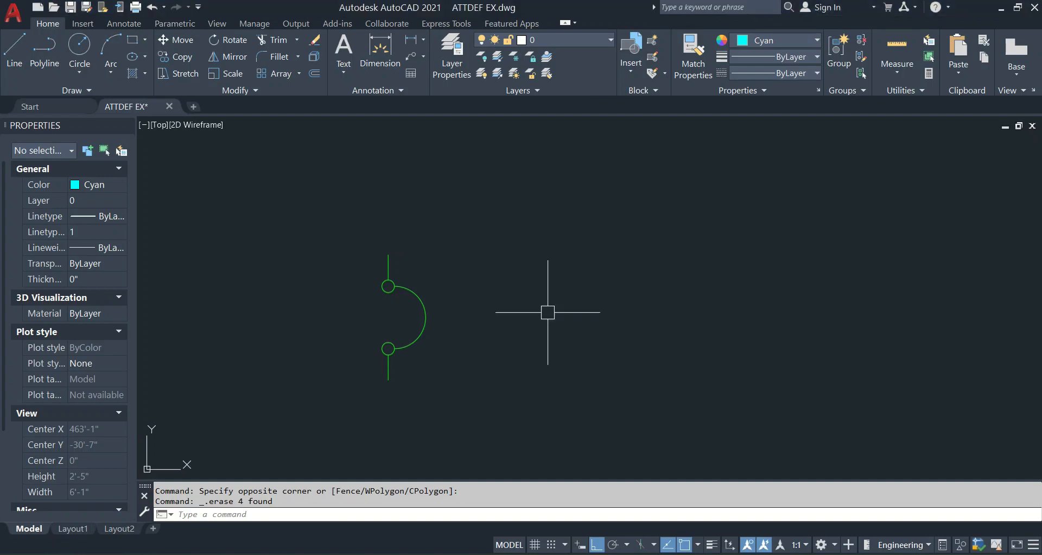
{"action": "type", "text": "AT"}
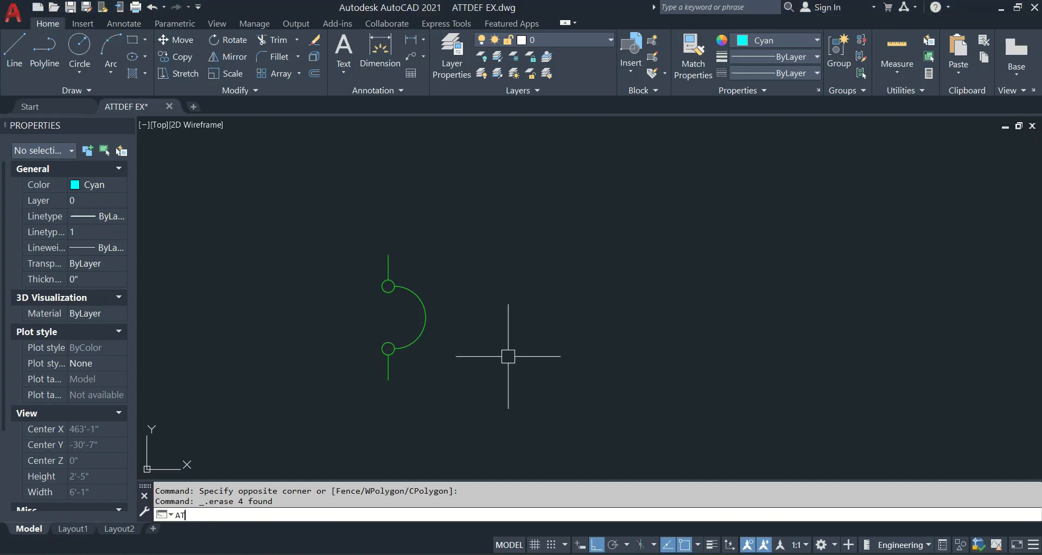
{"action": "type", "text": "T"}
{"action": "key", "text": "Return"}
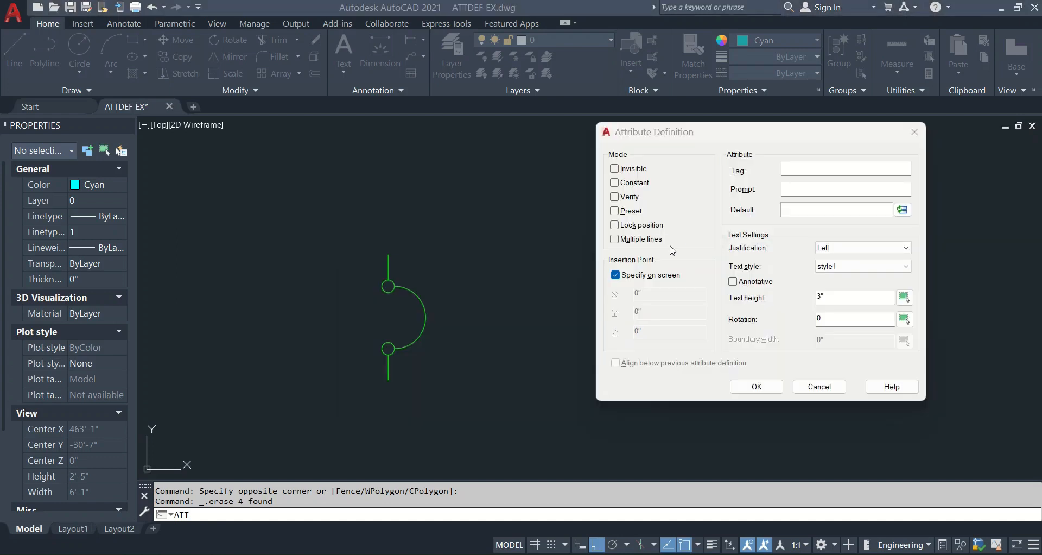
{"action": "left_click", "coordinate": [797, 169]}
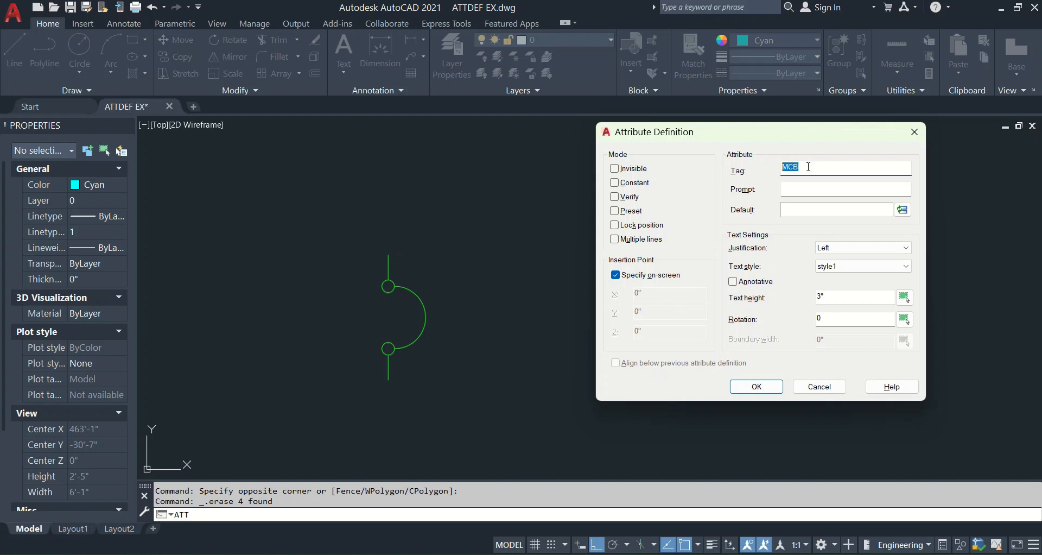
{"action": "type", "text": "OBJECT"}
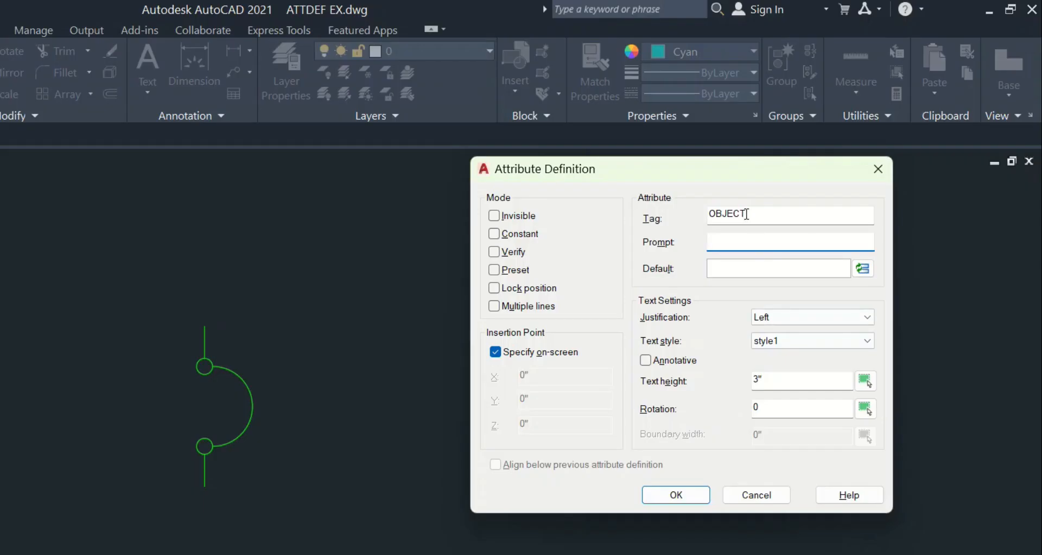
{"action": "double_click", "coordinate": [782, 167]}
{"action": "key", "text": "ctrl+c"}
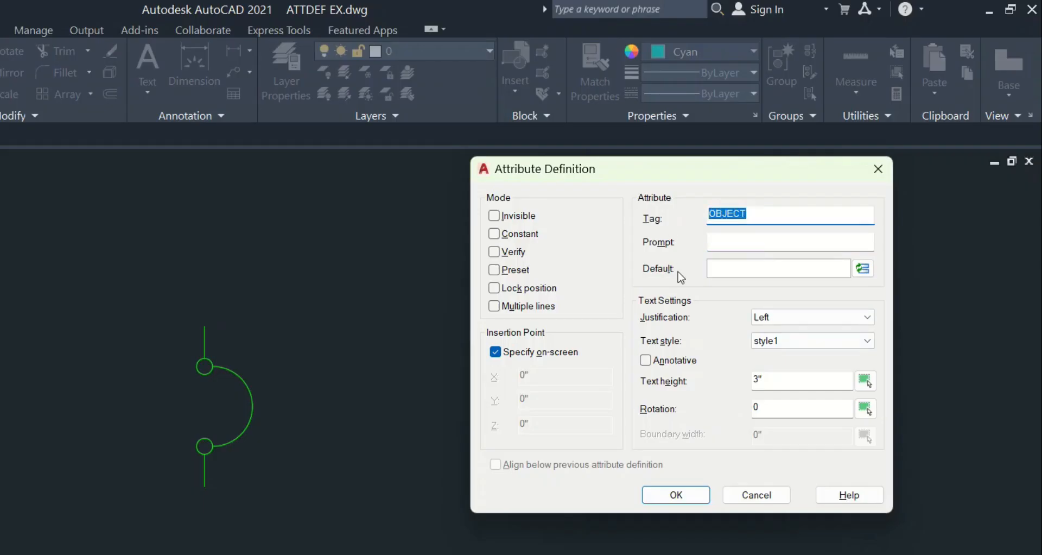
{"action": "left_click", "coordinate": [726, 242]}
{"action": "key", "text": "ctrl+v"}
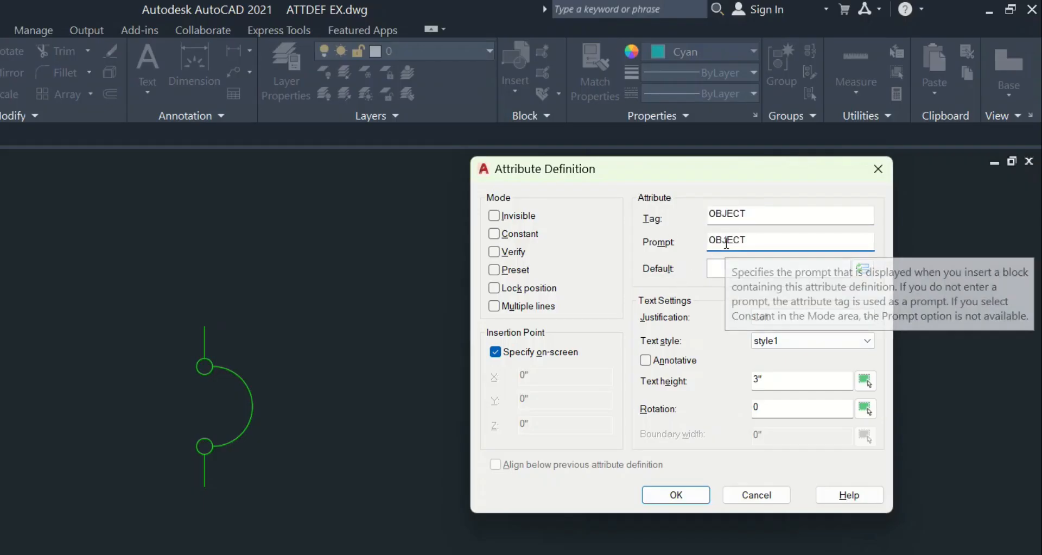
{"action": "type", "text": "?"}
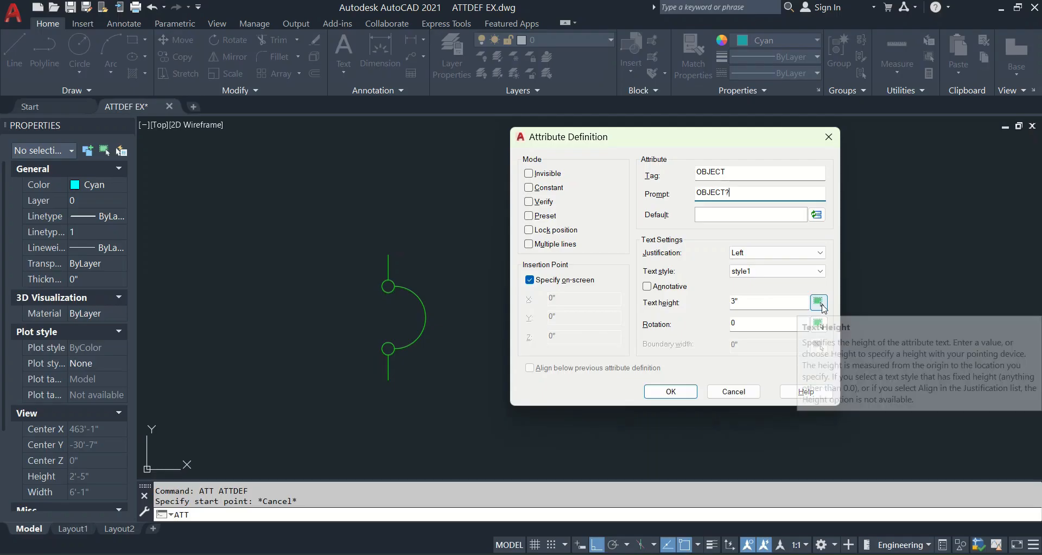
Pick a text height of about 1.04" on screen and place the OBJECT attribute beside the top of the MCB symbol.
{"action": "left_click", "coordinate": [819, 303]}
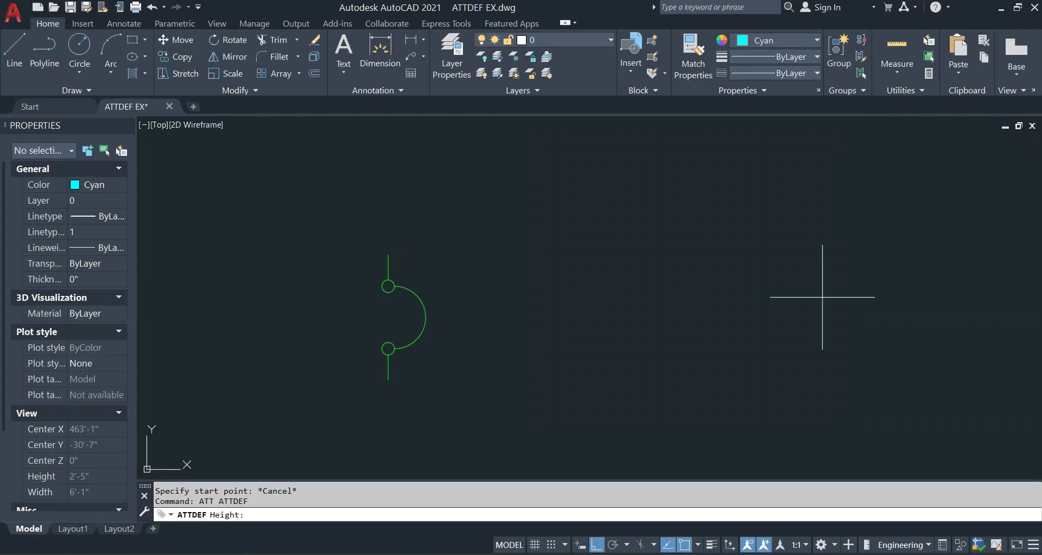
{"action": "left_click", "coordinate": [447, 257]}
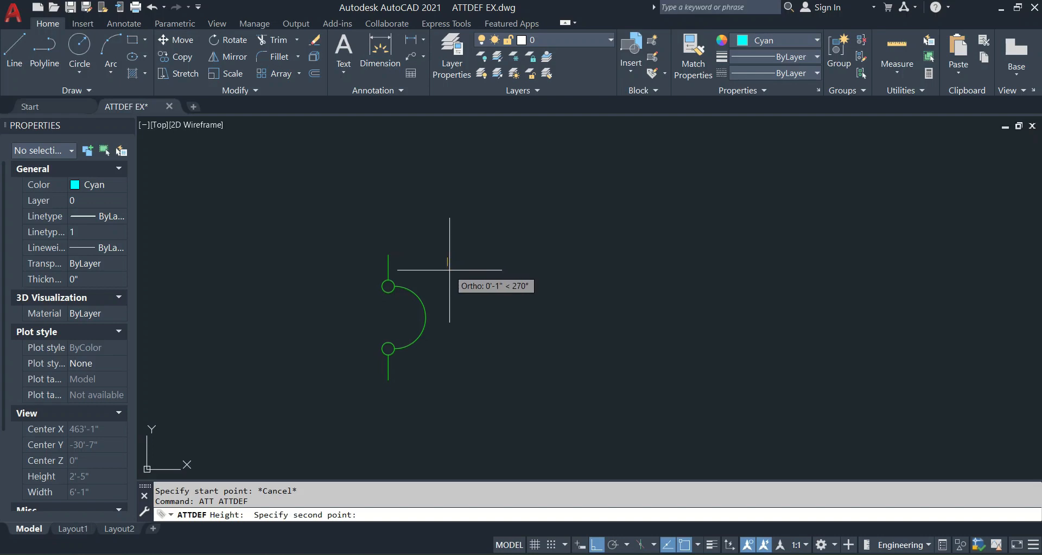
{"action": "left_click", "coordinate": [450, 270]}
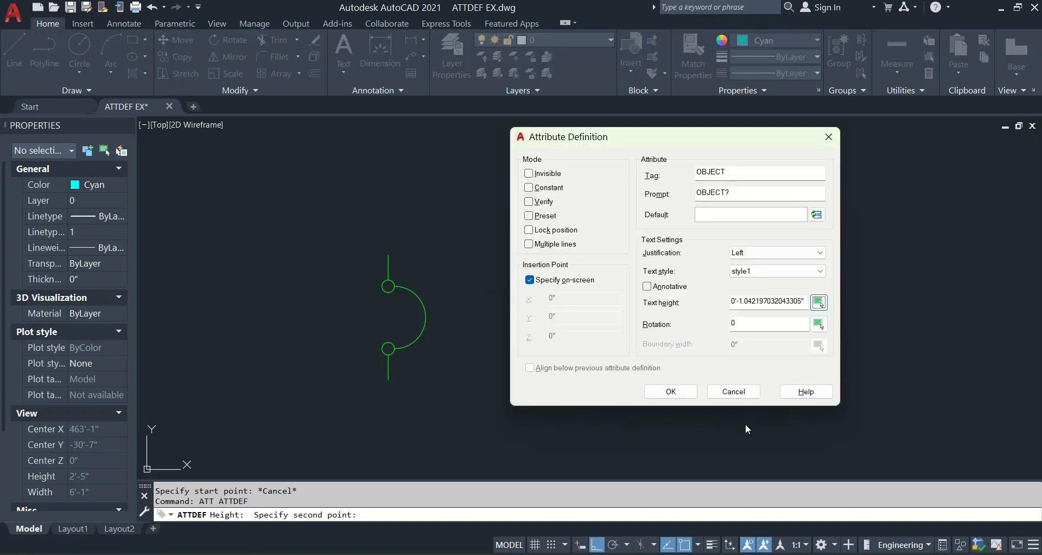
{"action": "left_click", "coordinate": [673, 392]}
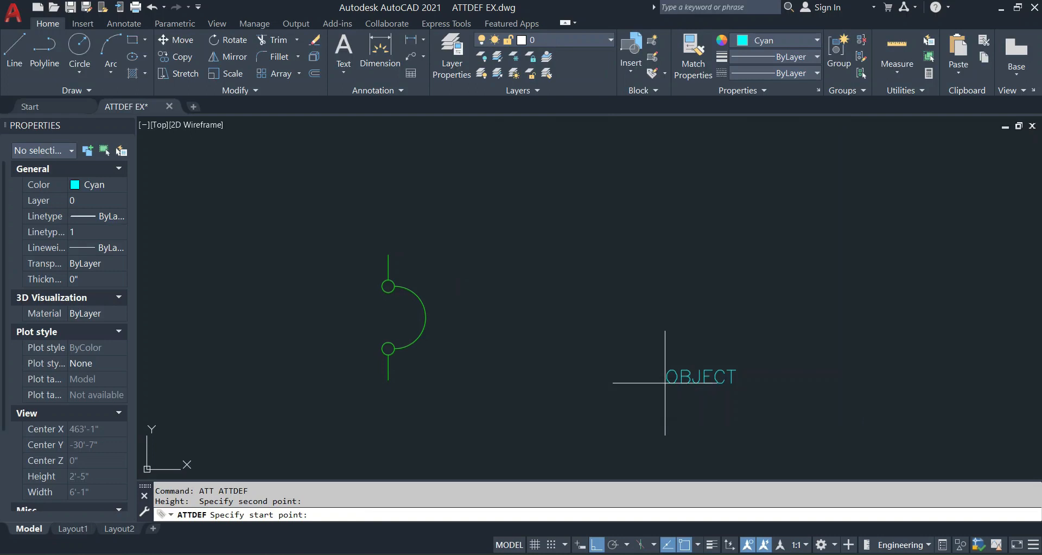
{"action": "left_click", "coordinate": [447, 272]}
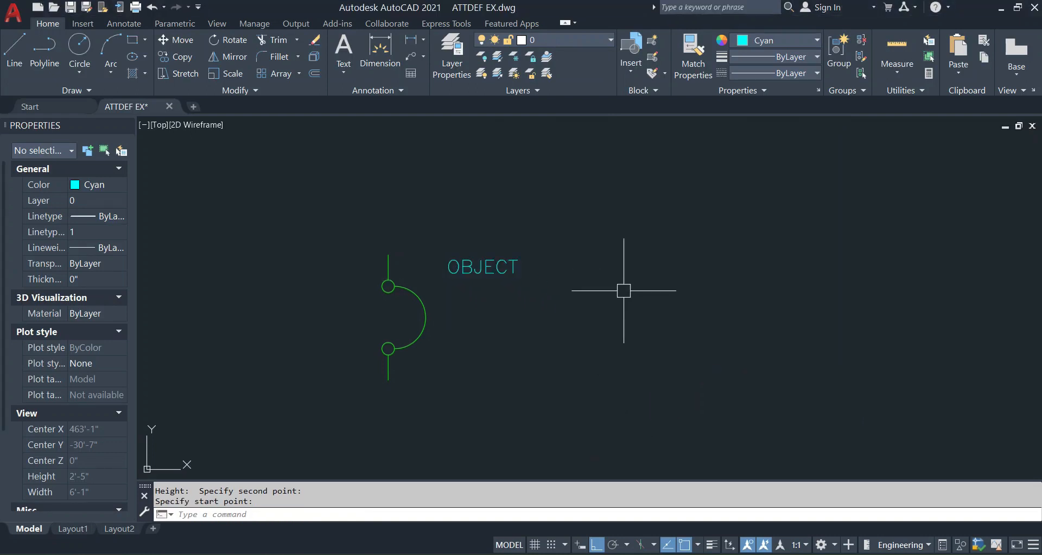
Copy the OBJECT attribute definition straight down to form a second line beneath it.
{"action": "type", "text": "co"}
{"action": "key", "text": "Return"}
{"action": "left_click", "coordinate": [483, 266]}
{"action": "key", "text": "Return"}
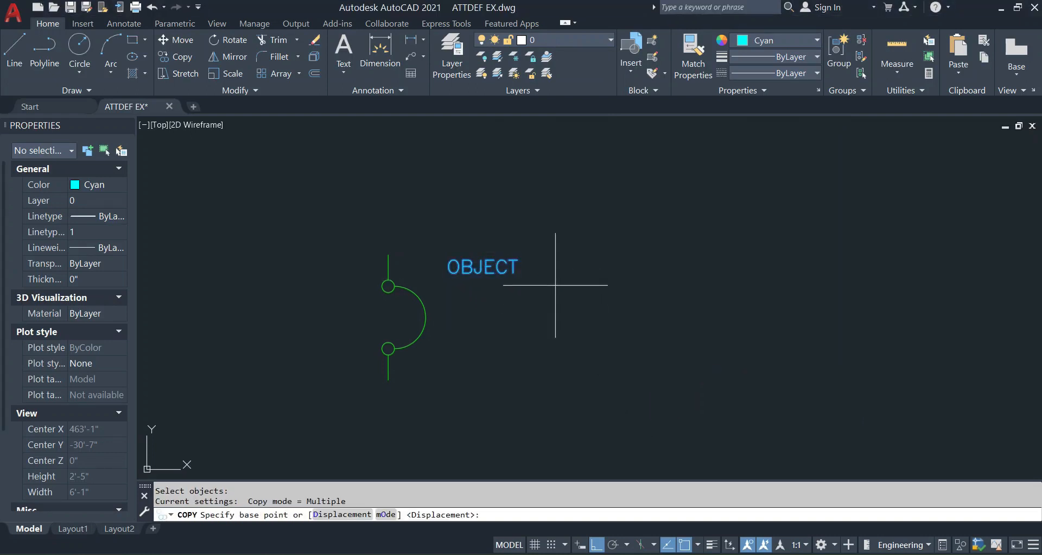
{"action": "left_click", "coordinate": [555, 285]}
{"action": "left_click", "coordinate": [559, 310]}
{"action": "key", "text": "Return"}
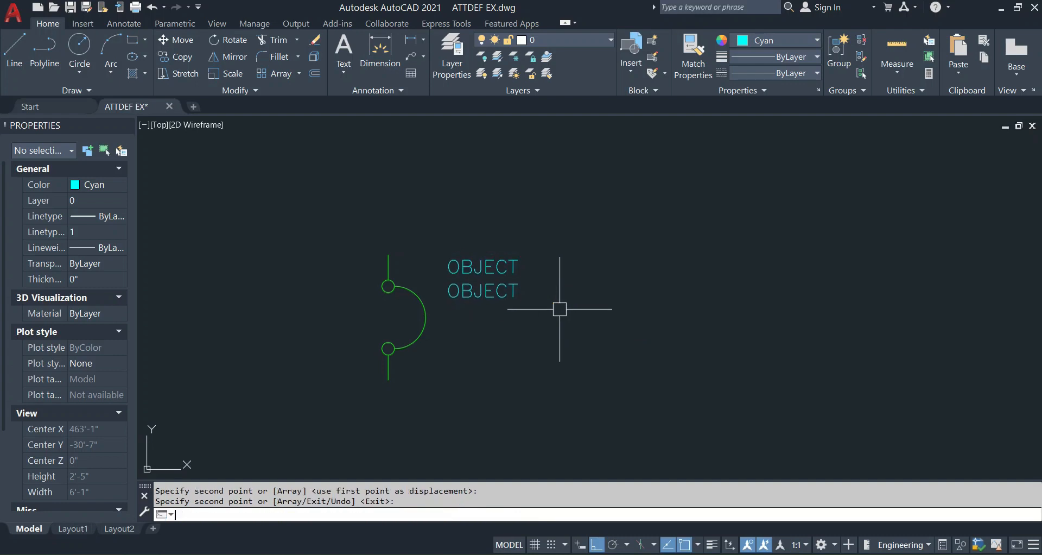
{"action": "type", "text": "ed"}
{"action": "key", "text": "Return"}
{"action": "key", "text": "Escape"}
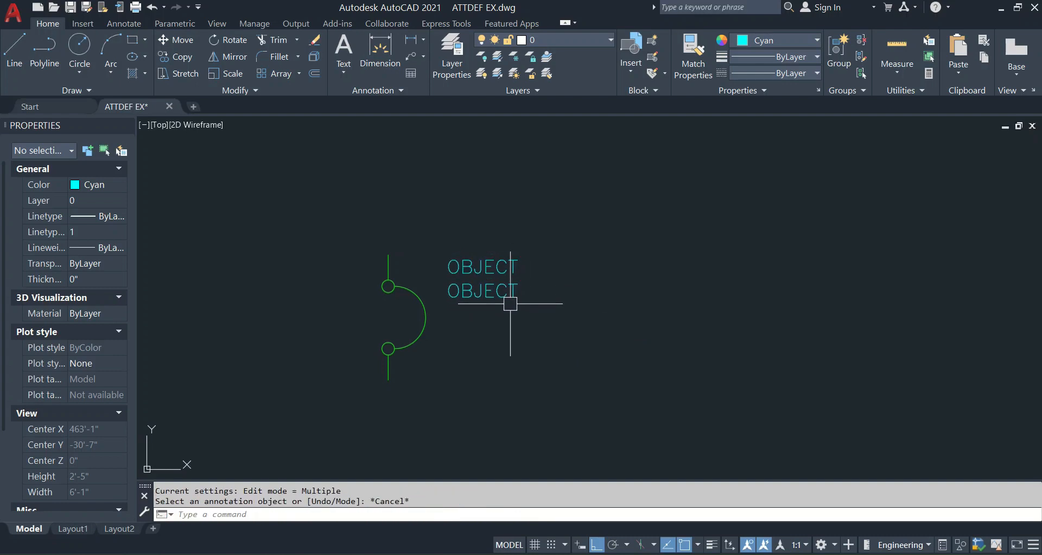
Change the lower OBJECT attribute definition to tag AMP with prompt AMP?
{"action": "left_click", "coordinate": [478, 291]}
{"action": "double_click", "coordinate": [478, 291]}
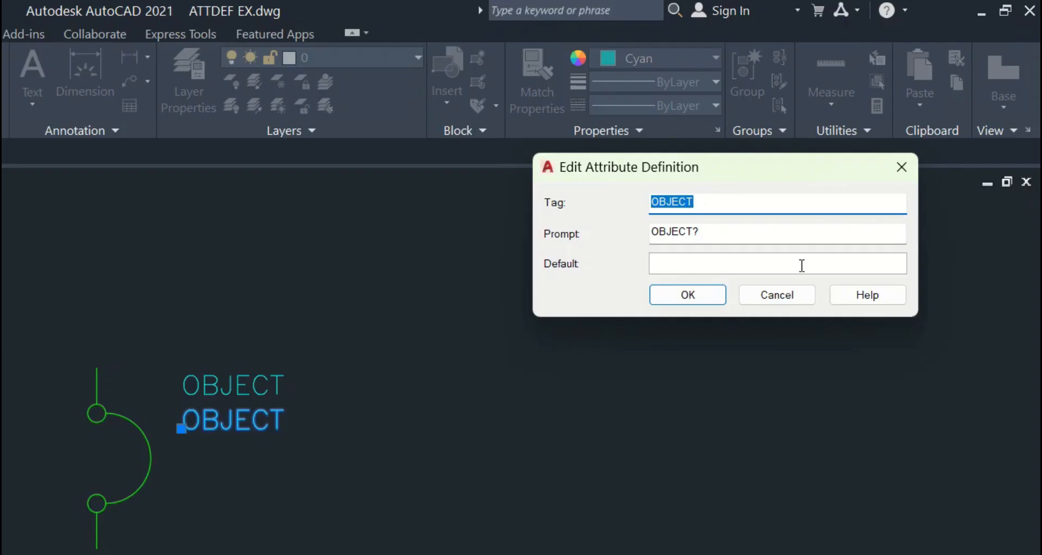
{"action": "type", "text": "A"}
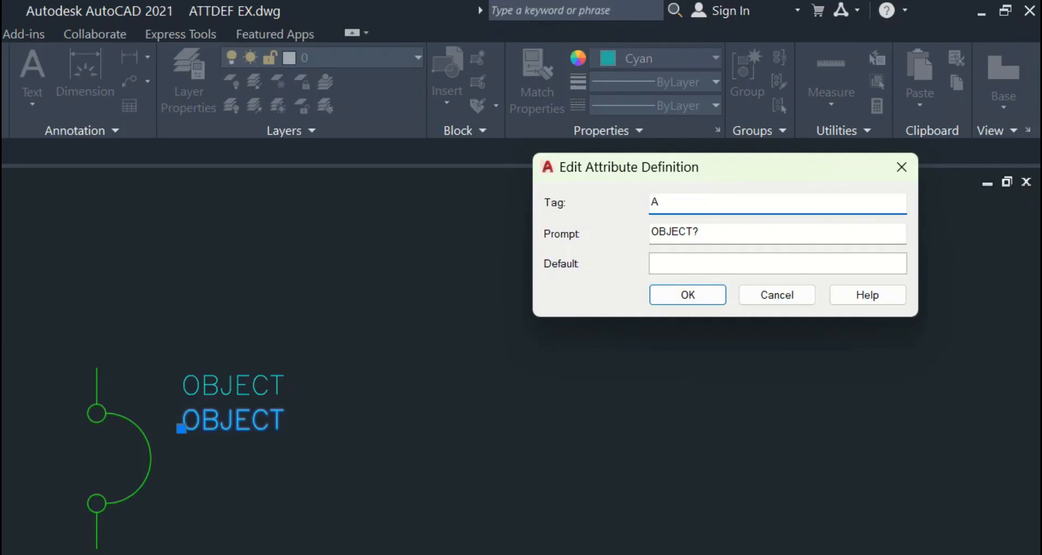
{"action": "type", "text": "MP"}
{"action": "left_click_drag", "start_coordinate": [695, 201], "coordinate": [619, 208]}
{"action": "key", "text": "ctrl+c"}
{"action": "left_click", "coordinate": [693, 230]}
{"action": "left_click_drag", "start_coordinate": [692, 230], "coordinate": [628, 240]}
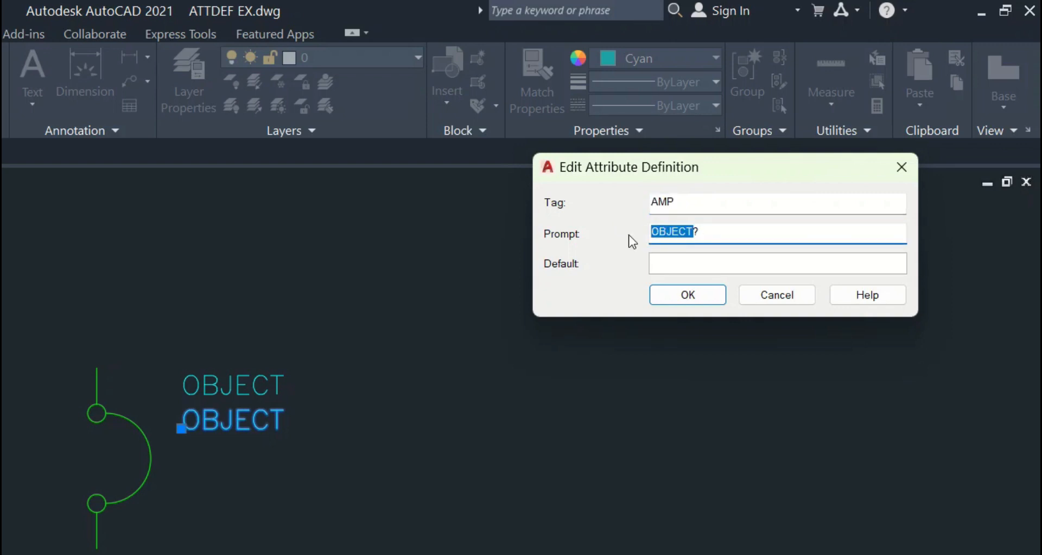
{"action": "key", "text": "ctrl+v"}
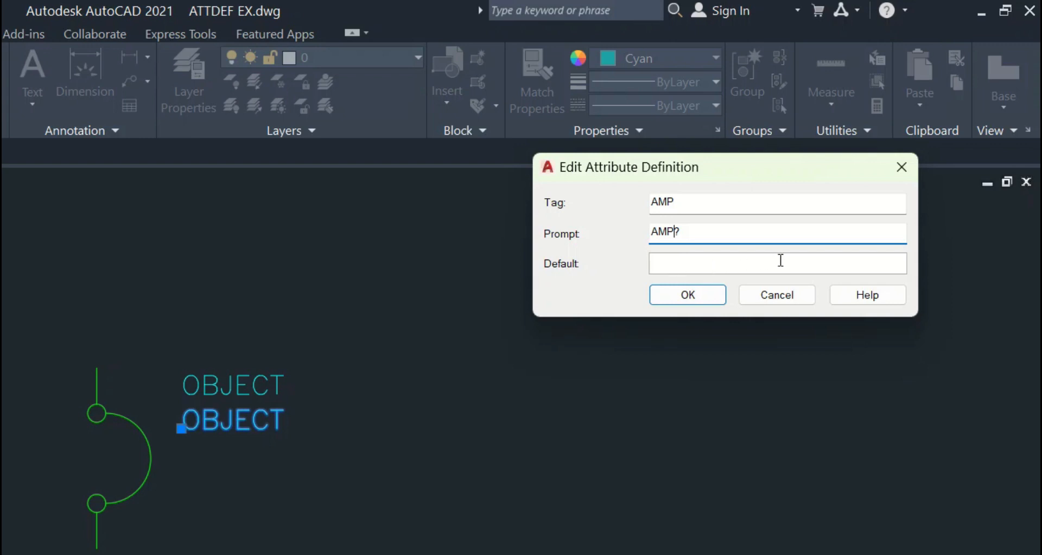
{"action": "left_click", "coordinate": [691, 296]}
{"action": "key", "text": "Escape"}
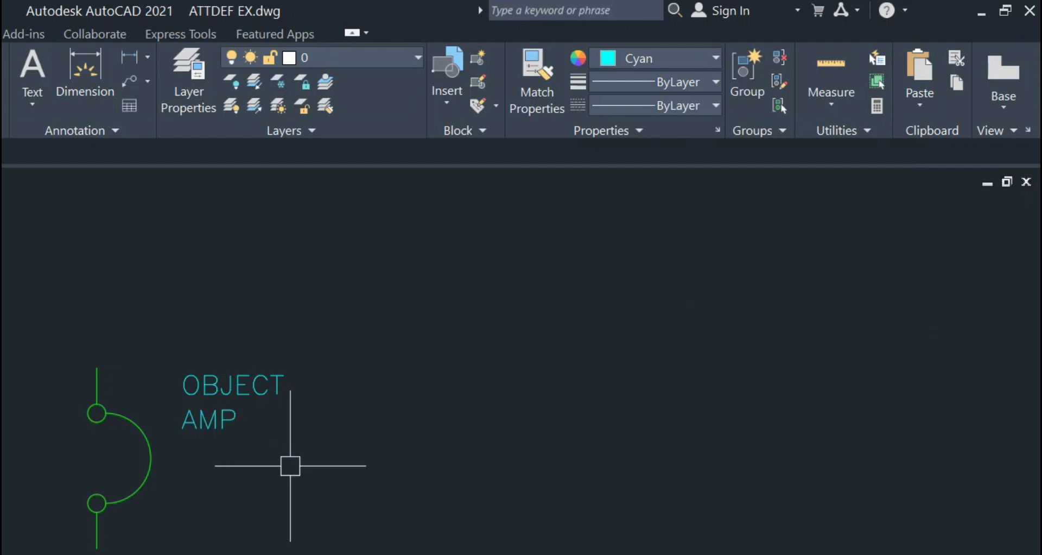
Copy the AMP attribute definition straight down to form a third line beneath it.
{"action": "type", "text": "co"}
{"action": "key", "text": "Return"}
{"action": "left_click", "coordinate": [221, 430]}
{"action": "key", "text": "Return"}
{"action": "left_click", "coordinate": [339, 428]}
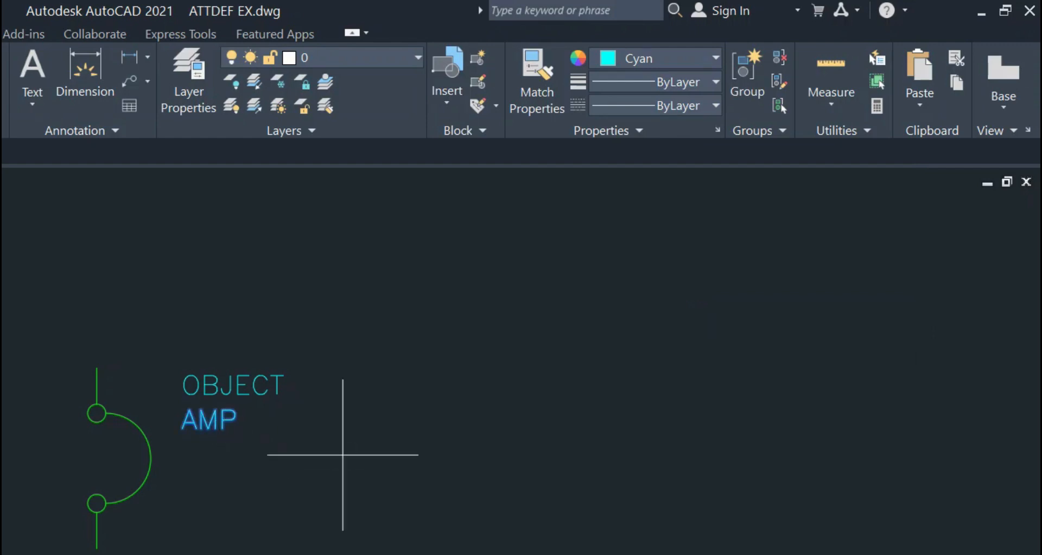
{"action": "left_click", "coordinate": [327, 460]}
{"action": "key", "text": "Return"}
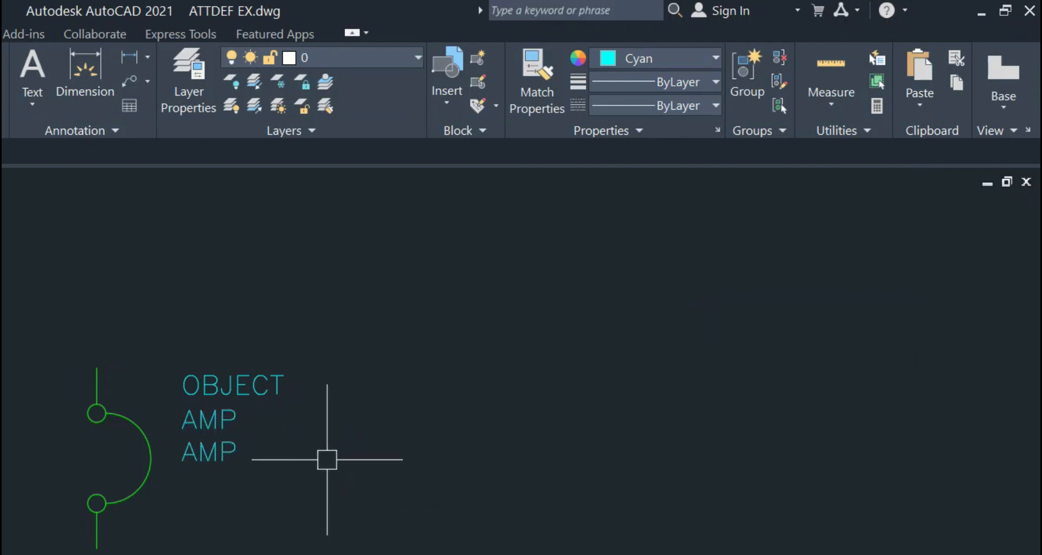
Change the lower AMP attribute definition to tag POLE with prompt POLE?
{"action": "double_click", "coordinate": [221, 448]}
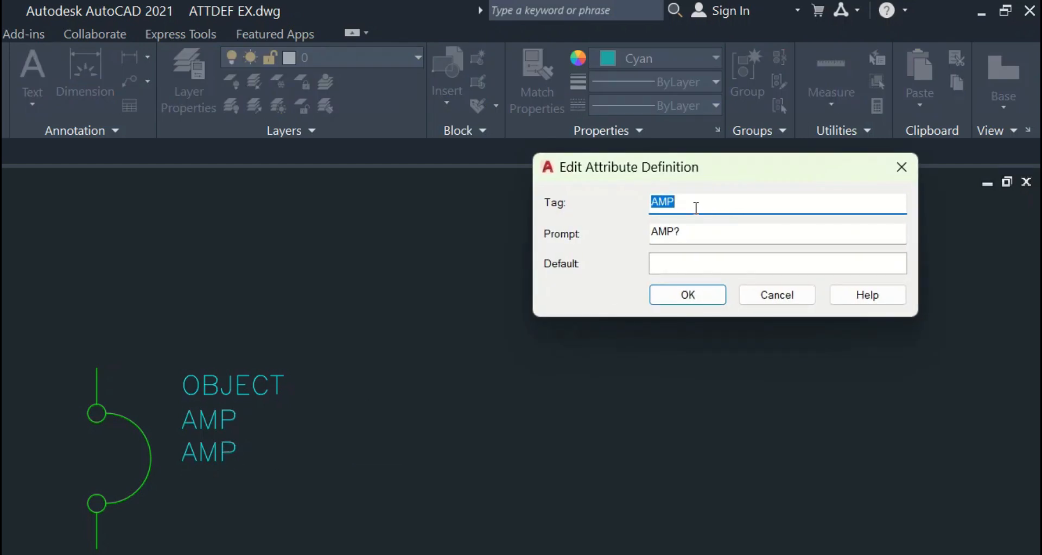
{"action": "type", "text": "POLE"}
{"action": "double_click", "coordinate": [676, 232]}
{"action": "type", "text": "POLE"}
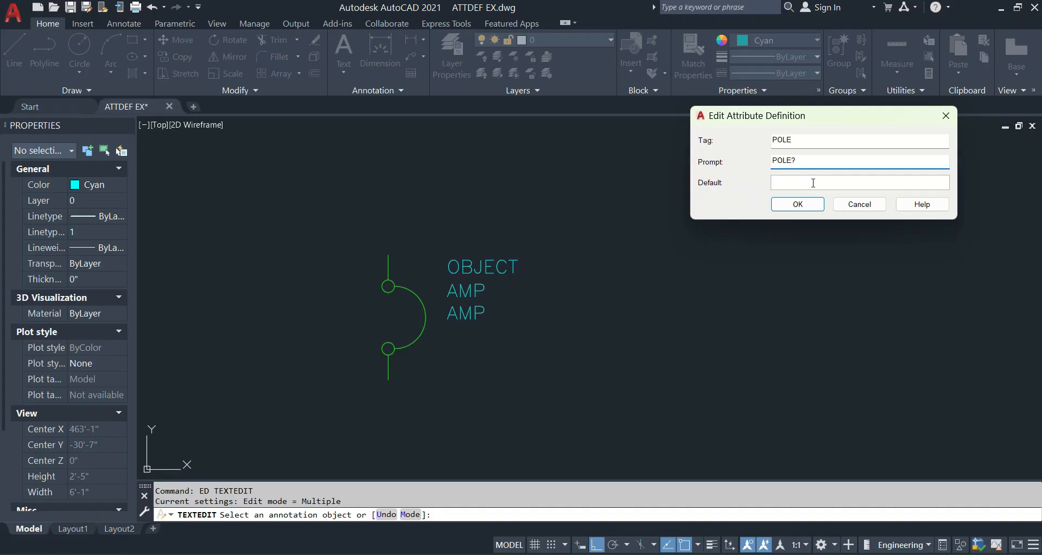
{"action": "left_click", "coordinate": [800, 203]}
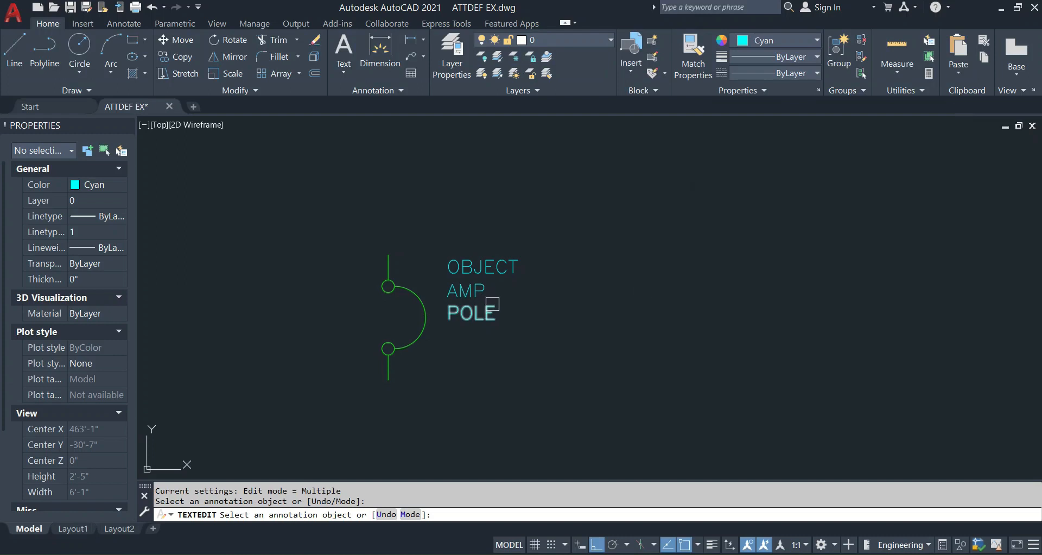
{"action": "key", "text": "Return"}
Copy the POLE attribute definition straight down to form a fourth line beneath it.
{"action": "type", "text": "co"}
{"action": "key", "text": "Return"}
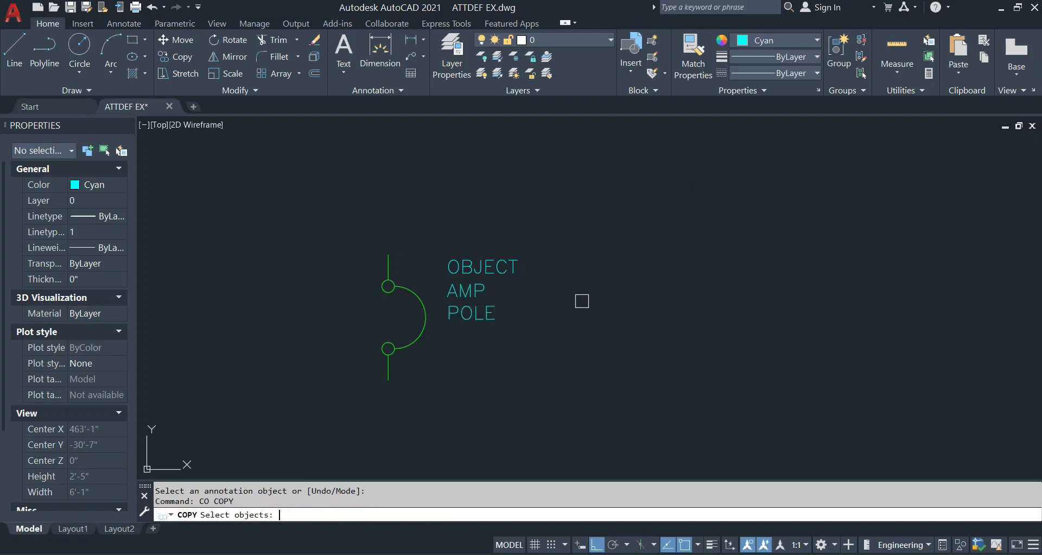
{"action": "left_click", "coordinate": [473, 313]}
{"action": "key", "text": "Return"}
{"action": "left_click", "coordinate": [553, 321]}
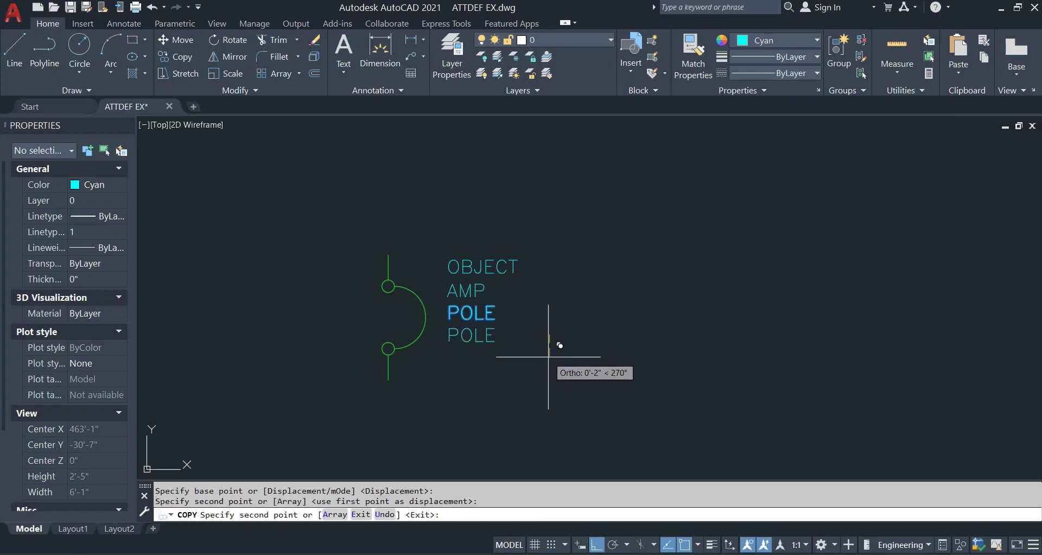
{"action": "left_click", "coordinate": [548, 356]}
{"action": "key", "text": "Return"}
Change the lower POLE attribute definition to tag TYPE with prompt TYPE?, leaving the default empty.
{"action": "double_click", "coordinate": [471, 332]}
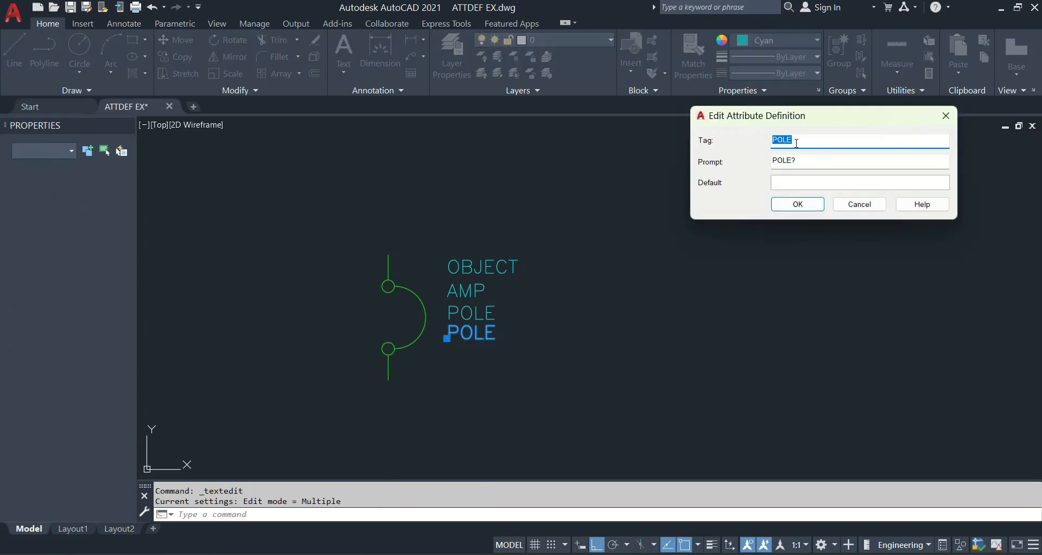
{"action": "type", "text": "TYPE"}
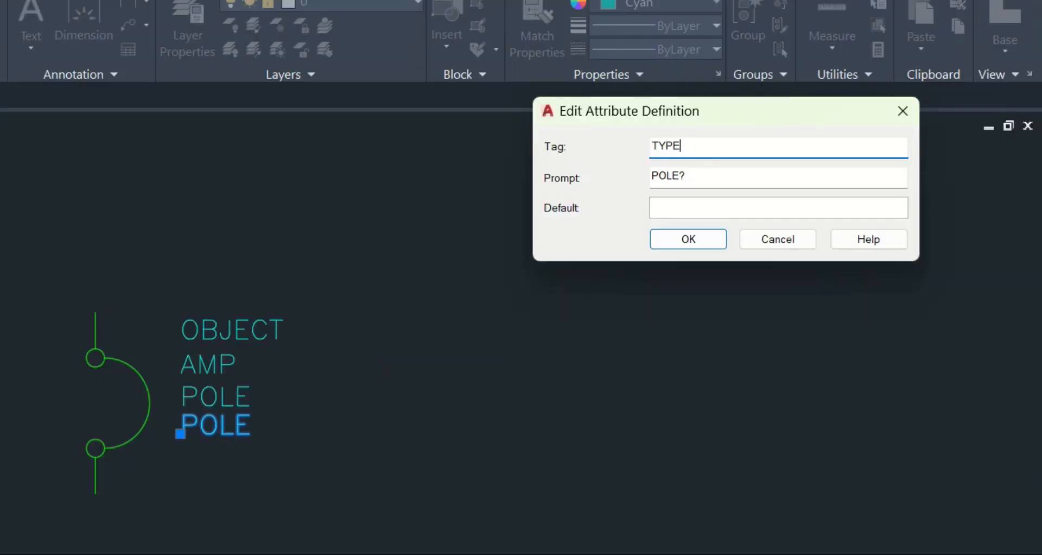
{"action": "left_click_drag", "start_coordinate": [693, 145], "coordinate": [604, 144]}
{"action": "left_click_drag", "start_coordinate": [683, 174], "coordinate": [566, 176]}
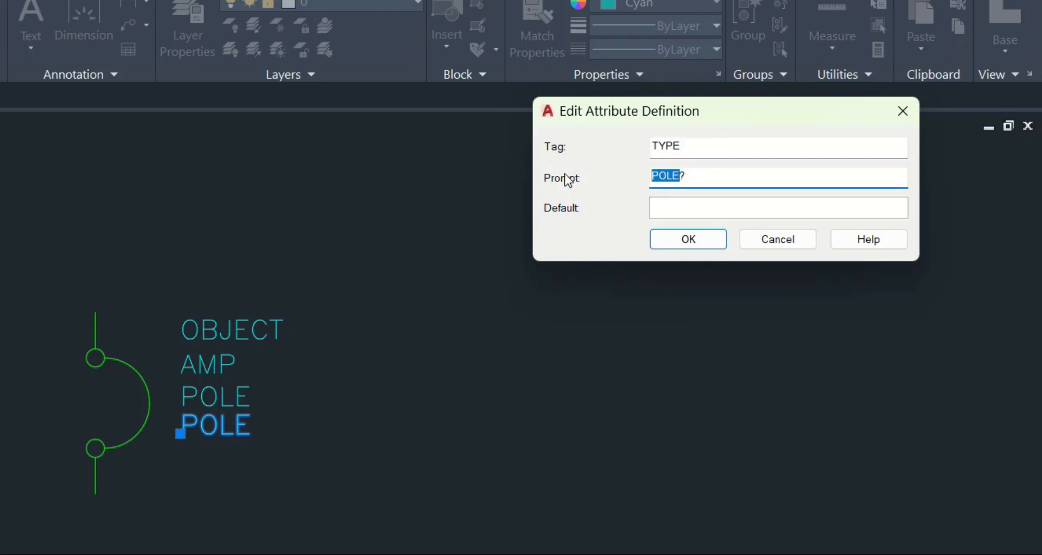
{"action": "type", "text": "TYPE?"}
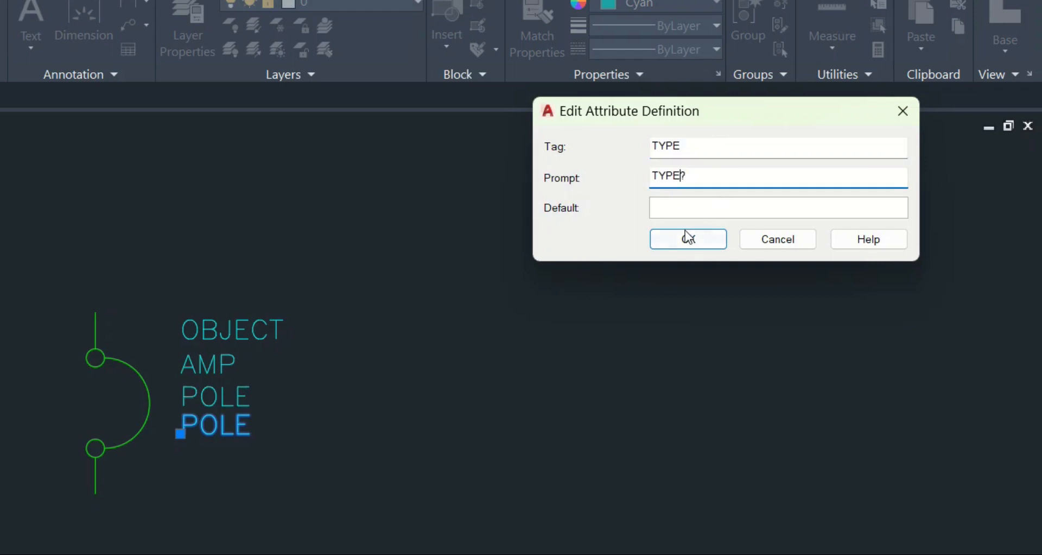
{"action": "left_click", "coordinate": [682, 207]}
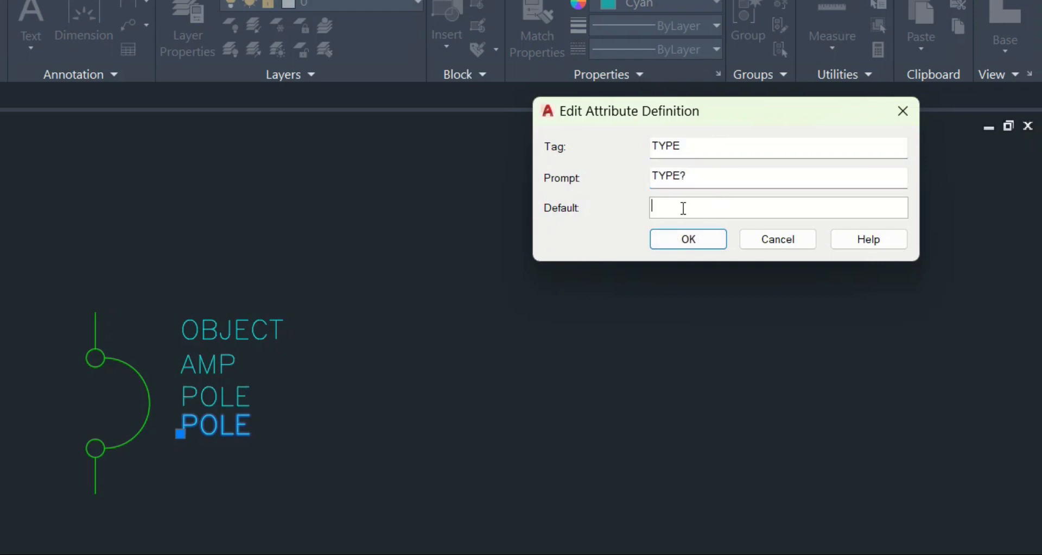
{"action": "left_click", "coordinate": [690, 240]}
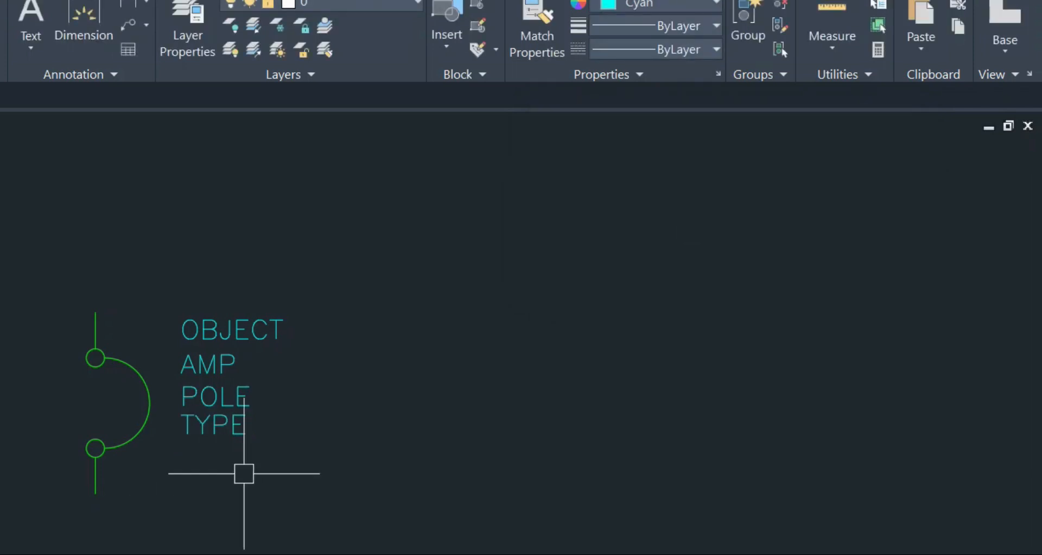
Copy the TYPE attribute definition straight down to form a fifth line beneath it.
{"action": "type", "text": "co"}
{"action": "key", "text": "Return"}
{"action": "left_click", "coordinate": [237, 439]}
{"action": "key", "text": "Return"}
{"action": "left_click", "coordinate": [319, 452]}
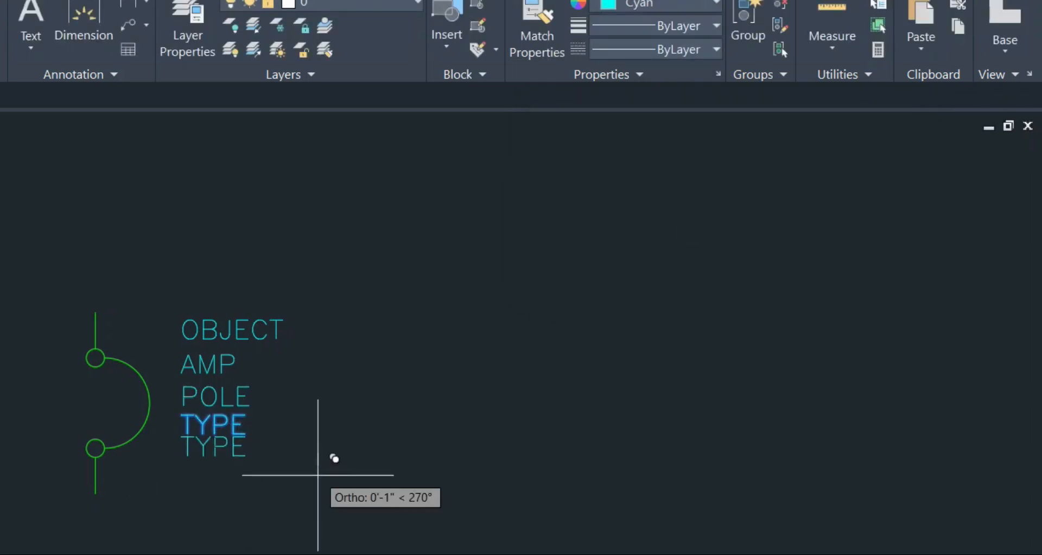
{"action": "left_click", "coordinate": [320, 484]}
{"action": "key", "text": "Return"}
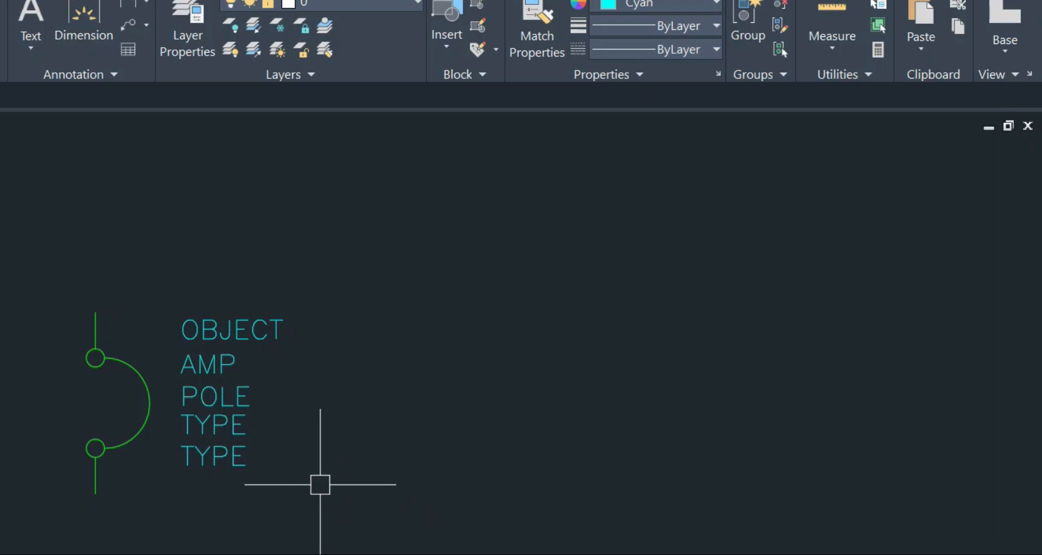
Change the lower TYPE attribute definition to tag KA with prompt KA?, leaving the default empty.
{"action": "double_click", "coordinate": [217, 460]}
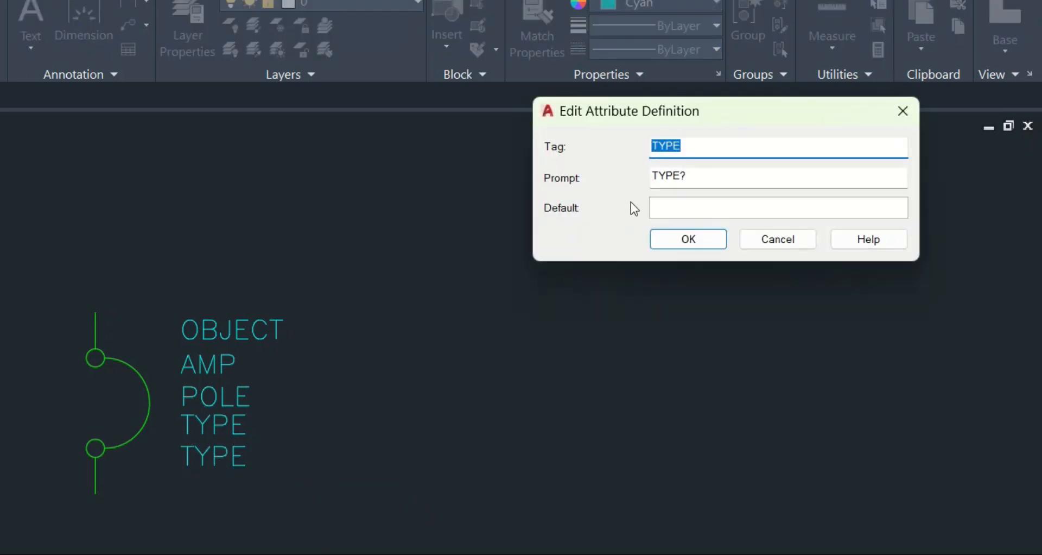
{"action": "type", "text": "KA"}
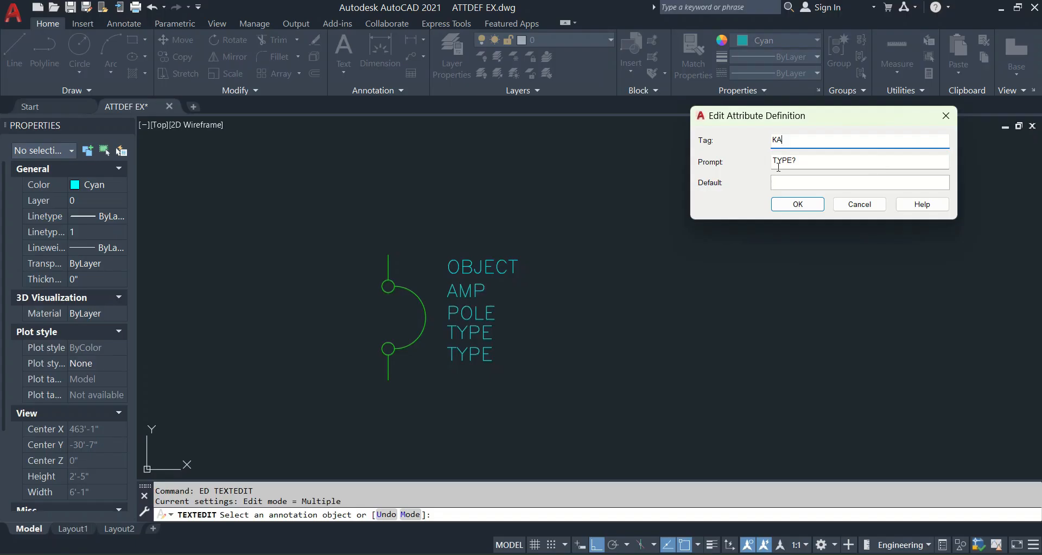
{"action": "left_click", "coordinate": [680, 176]}
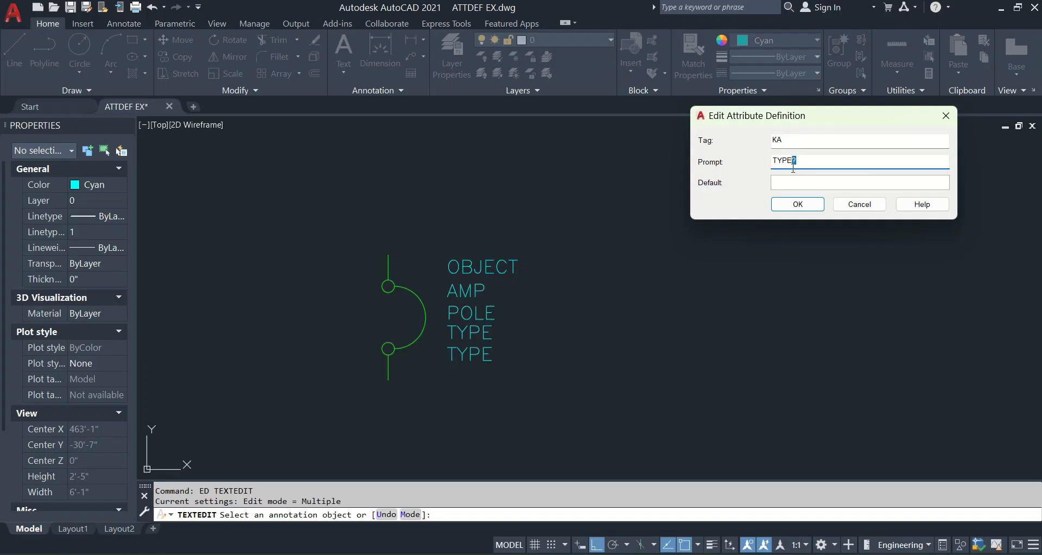
{"action": "left_click_drag", "start_coordinate": [680, 175], "coordinate": [619, 166]}
{"action": "type", "text": "KA"}
{"action": "left_click", "coordinate": [788, 180]}
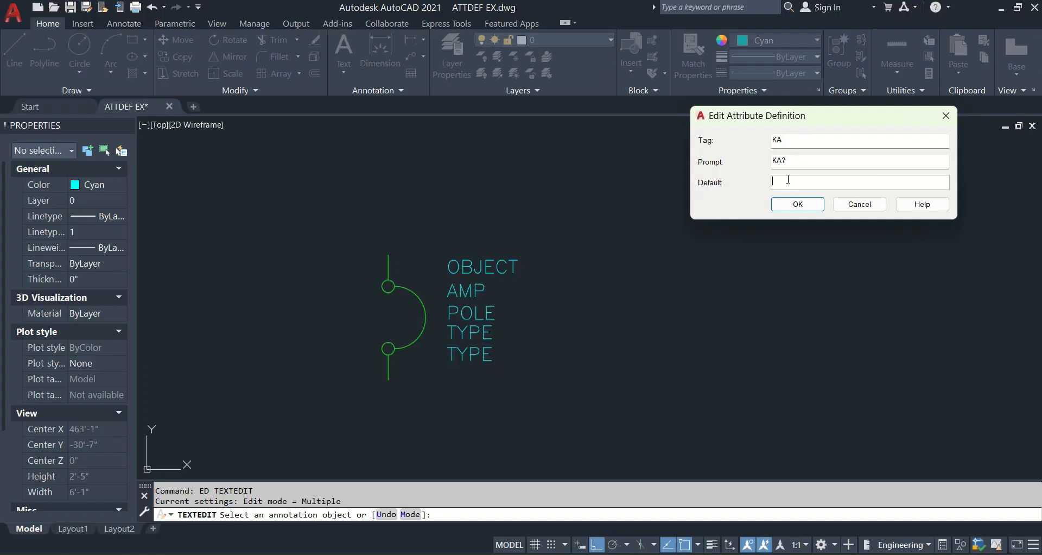
{"action": "left_click", "coordinate": [802, 209]}
{"action": "key", "text": "Return"}
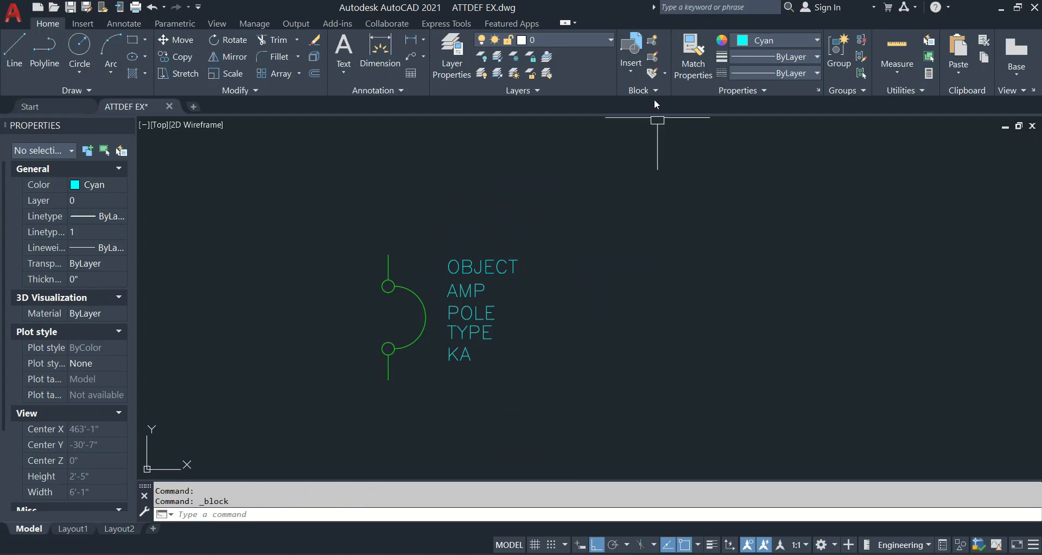
Start a block definition named MCB2 with its base point at the upper end of the breaker symbol's top line.
{"action": "left_click", "coordinate": [653, 40]}
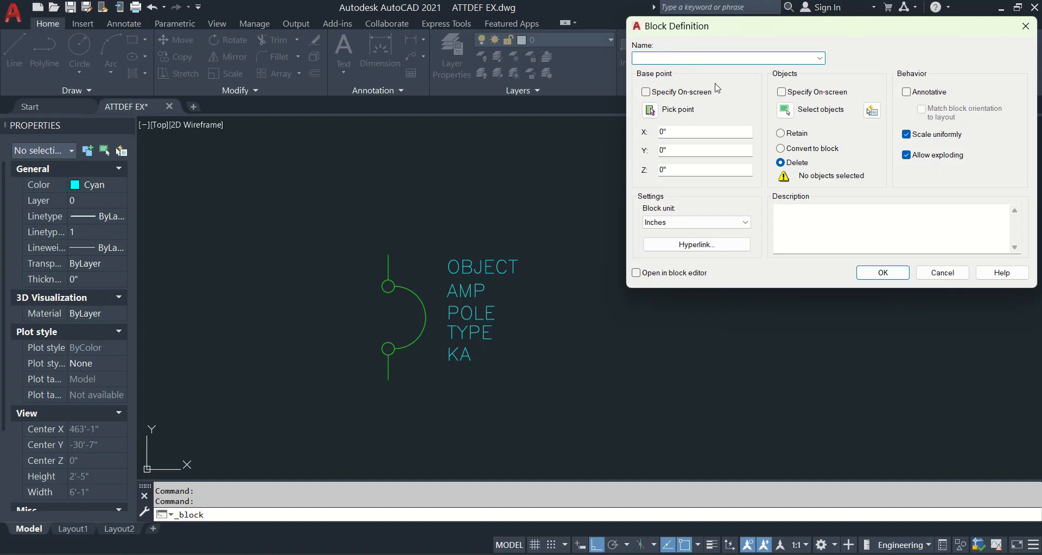
{"action": "type", "text": "MCB2"}
{"action": "left_click", "coordinate": [651, 112]}
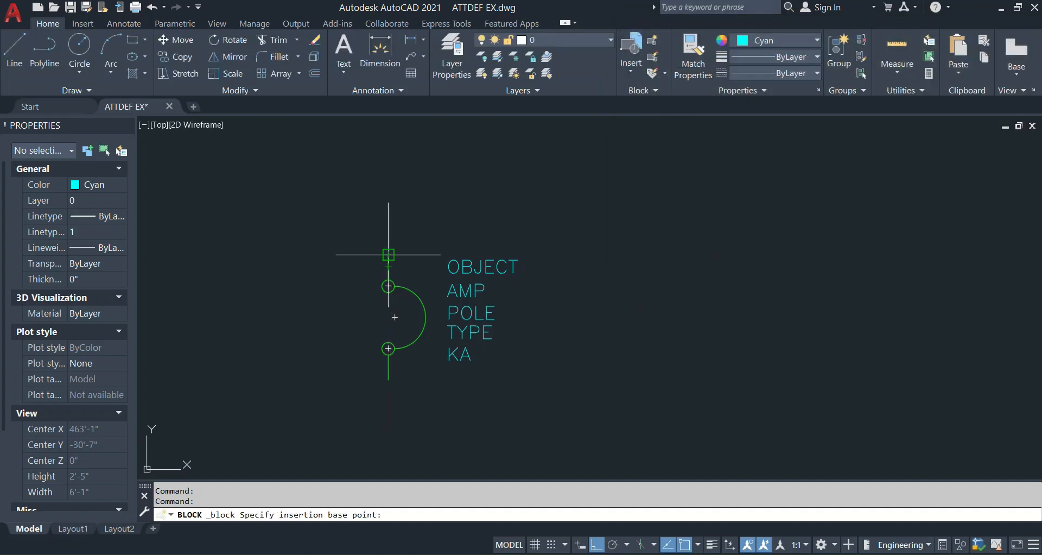
{"action": "left_click", "coordinate": [389, 254]}
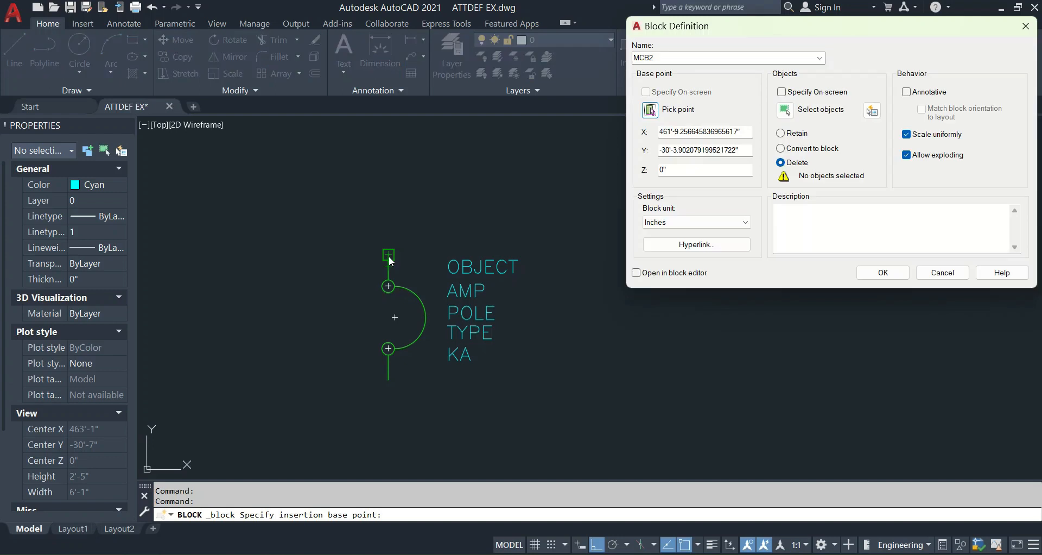
Add the breaker symbol and the OBJECT, AMP, POLE, TYPE and KA attribute definitions in that order, and create the block.
{"action": "left_click", "coordinate": [780, 109]}
{"action": "left_click", "coordinate": [426, 236]}
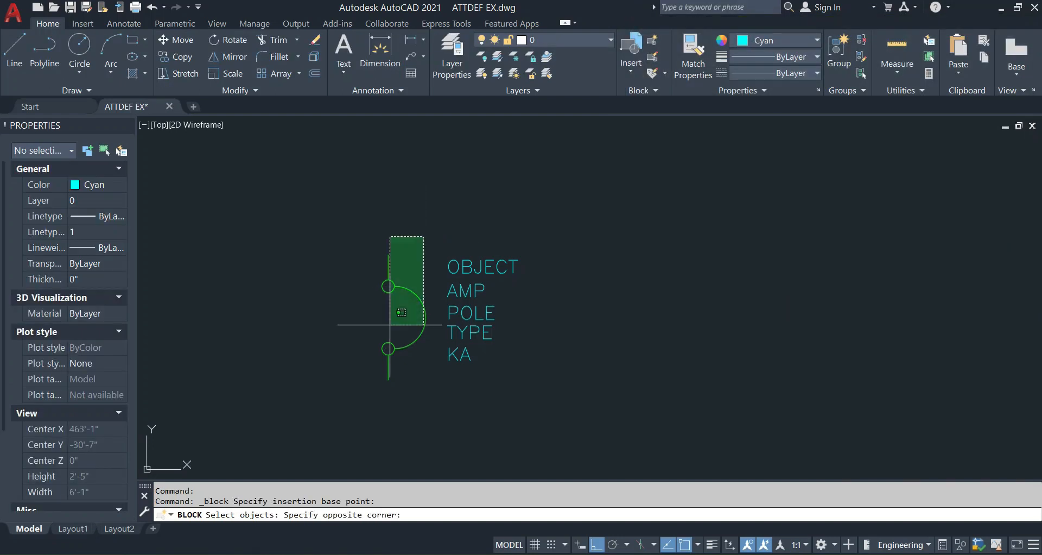
{"action": "left_click", "coordinate": [348, 396]}
{"action": "left_click", "coordinate": [466, 267]}
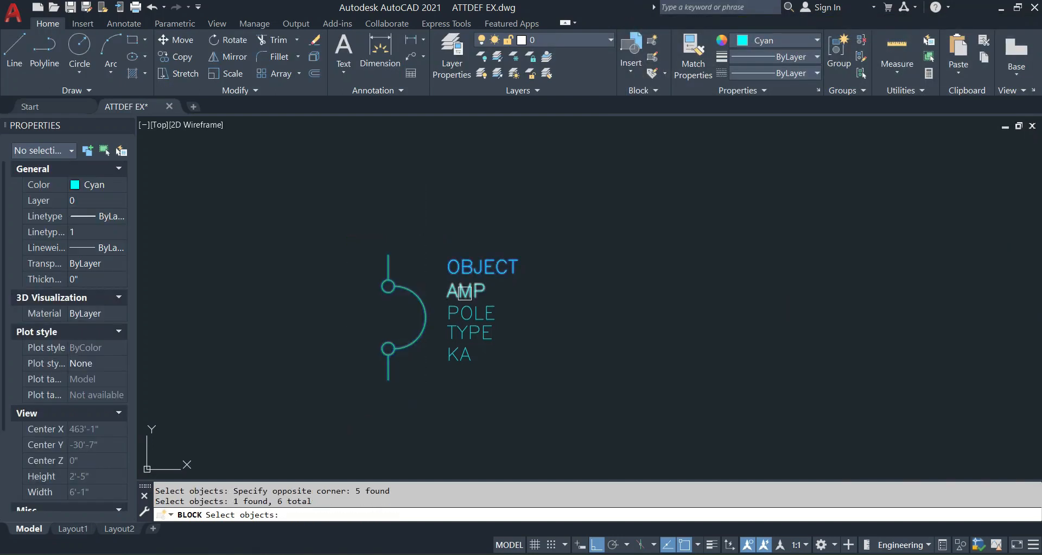
{"action": "left_click", "coordinate": [462, 291]}
{"action": "left_click", "coordinate": [468, 312]}
{"action": "left_click", "coordinate": [463, 332]}
{"action": "left_click", "coordinate": [460, 354]}
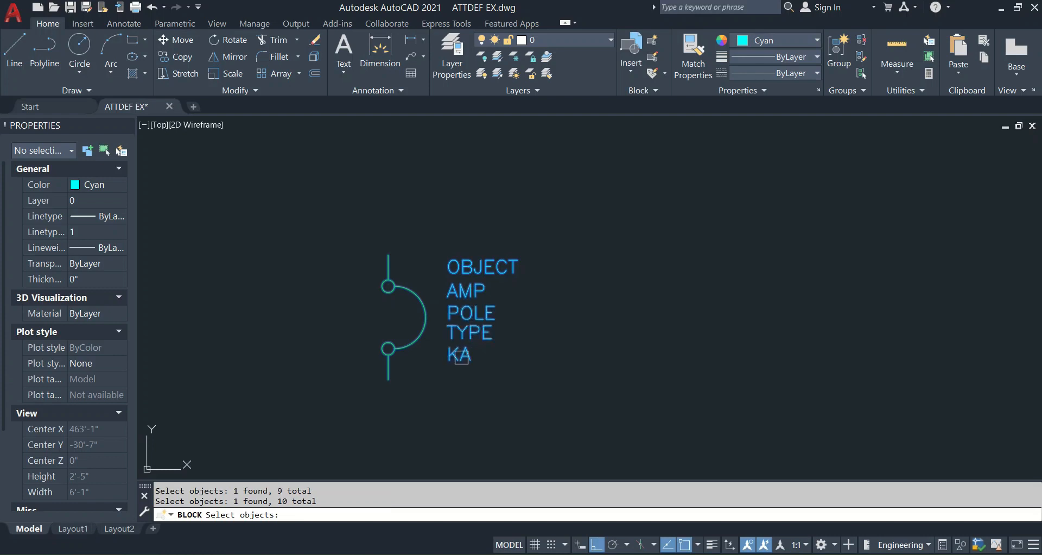
{"action": "key", "text": "Return"}
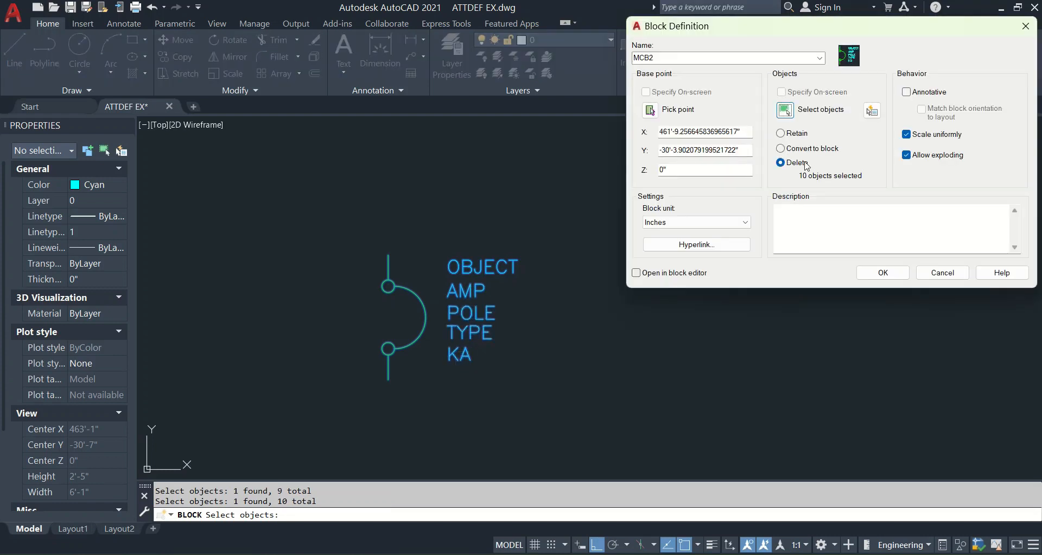
{"action": "left_click", "coordinate": [883, 272]}
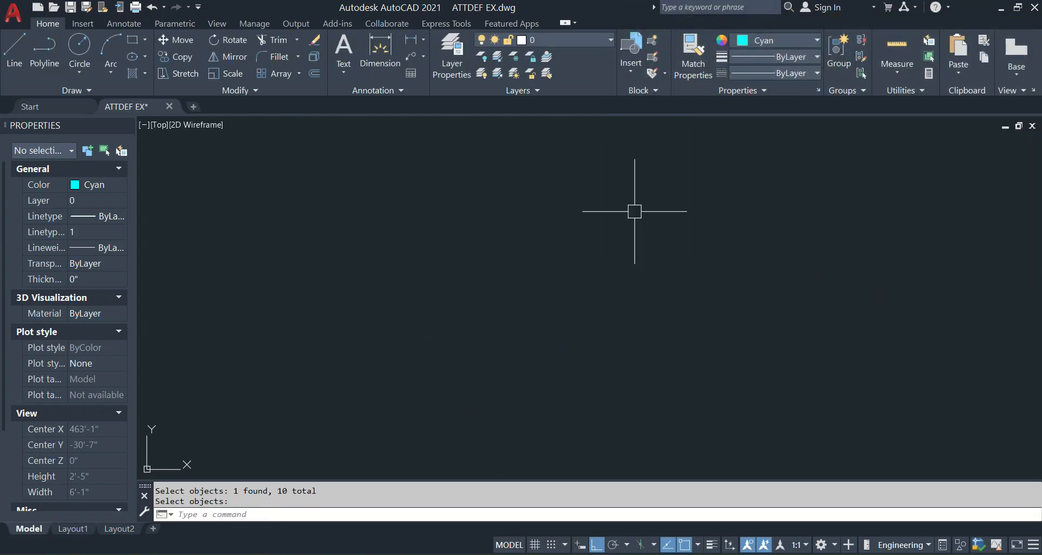
Insert the MCB2 block from the drawing's block gallery into the middle of the empty drawing area.
{"action": "left_click", "coordinate": [633, 72]}
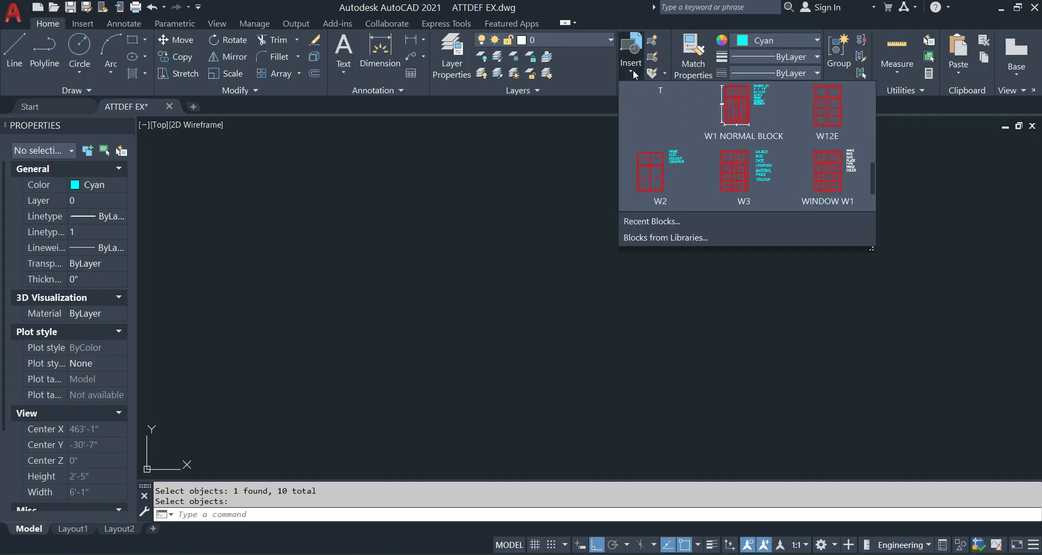
{"action": "scroll", "coordinate": [746, 170], "scroll_direction": "down", "scroll_amount": 1}
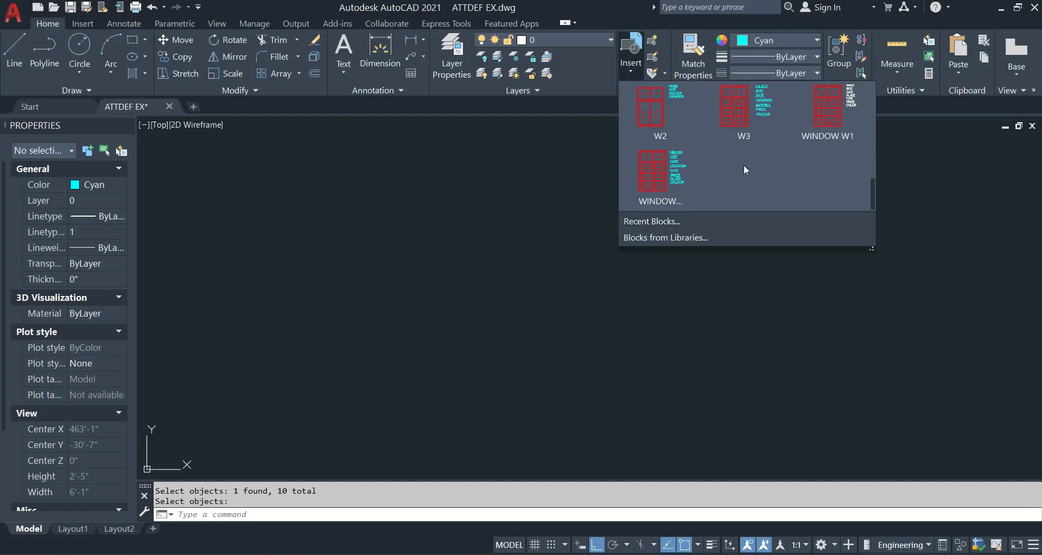
{"action": "scroll", "coordinate": [744, 165], "scroll_direction": "up", "scroll_amount": 3}
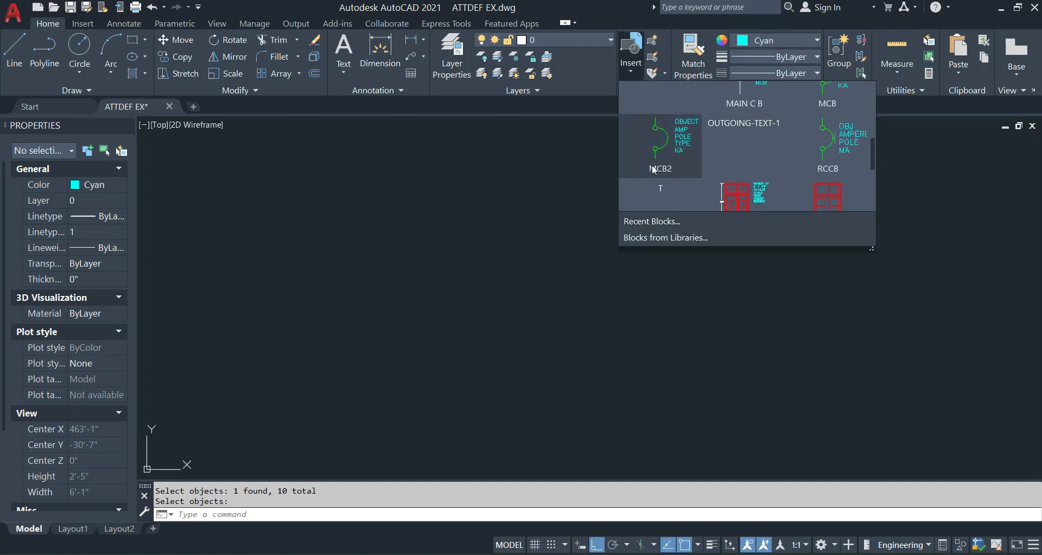
{"action": "left_click", "coordinate": [653, 168]}
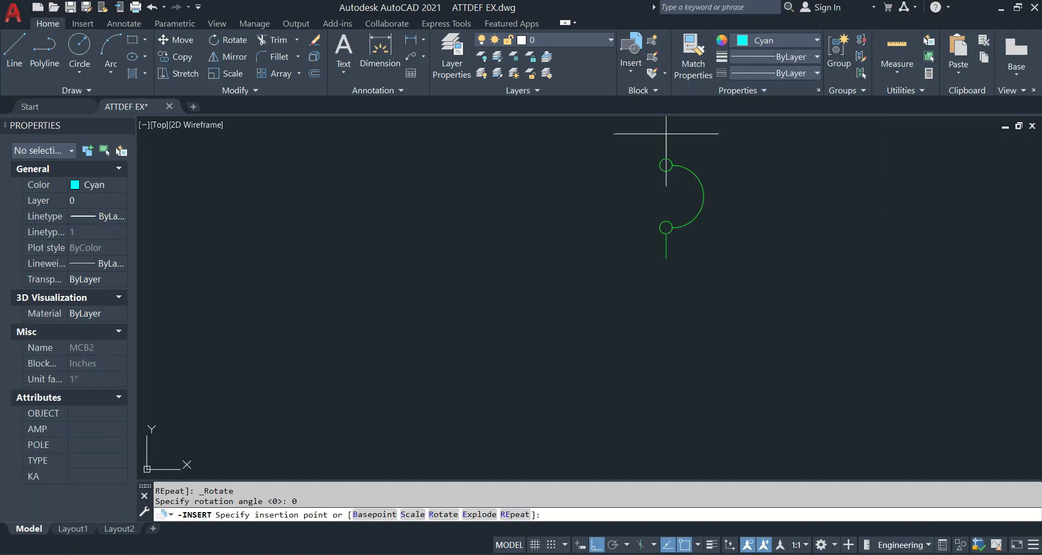
{"action": "left_click", "coordinate": [472, 231]}
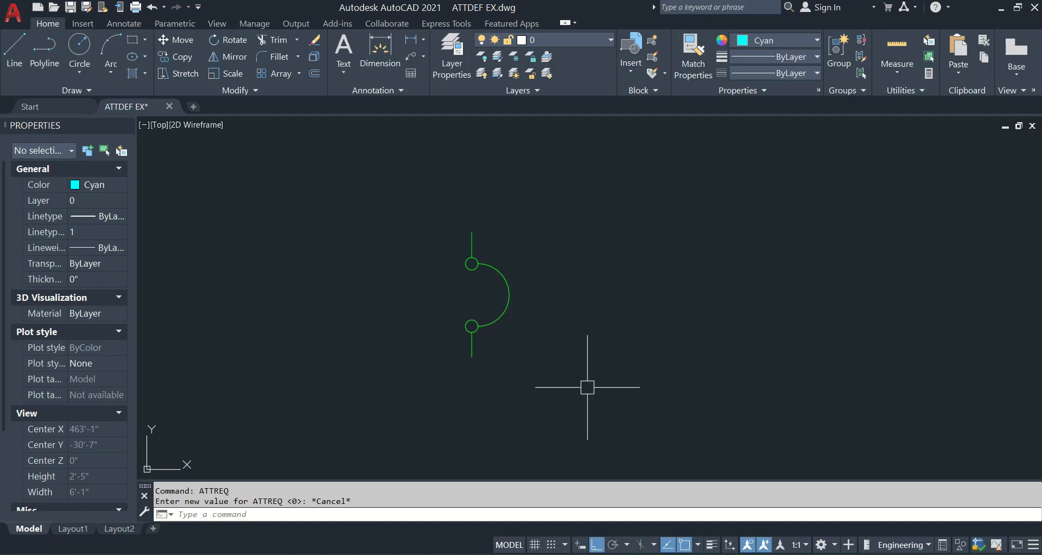
Set the ATTREQ system variable to 1 so that inserting a block asks for its attribute values.
{"action": "type", "text": "ATTR"}
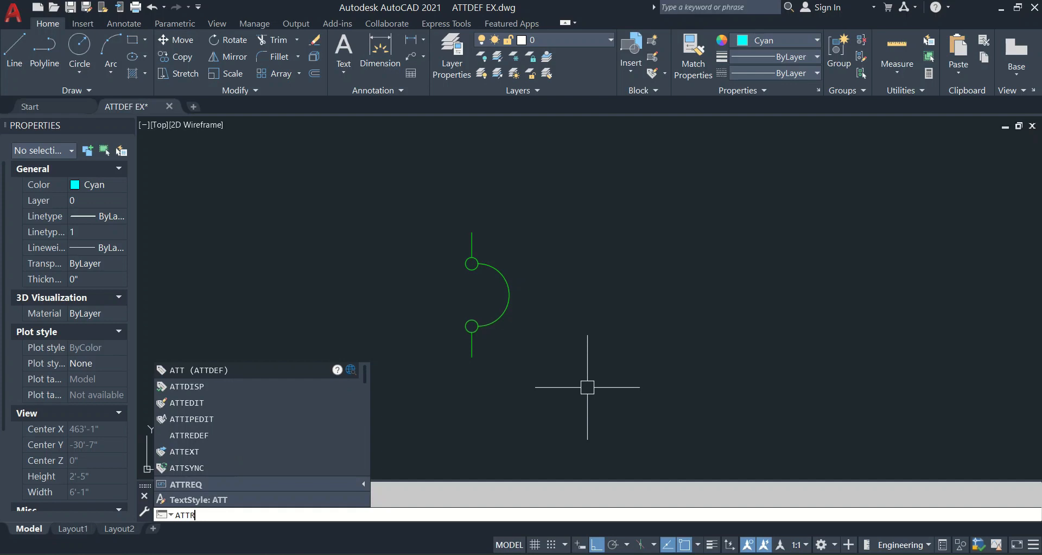
{"action": "type", "text": "EQ"}
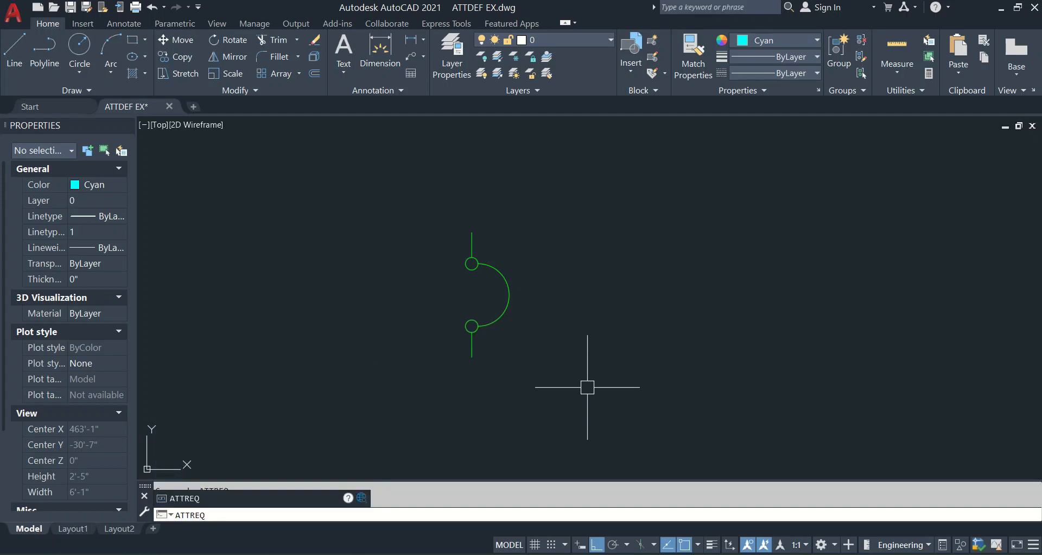
{"action": "key", "text": "Return"}
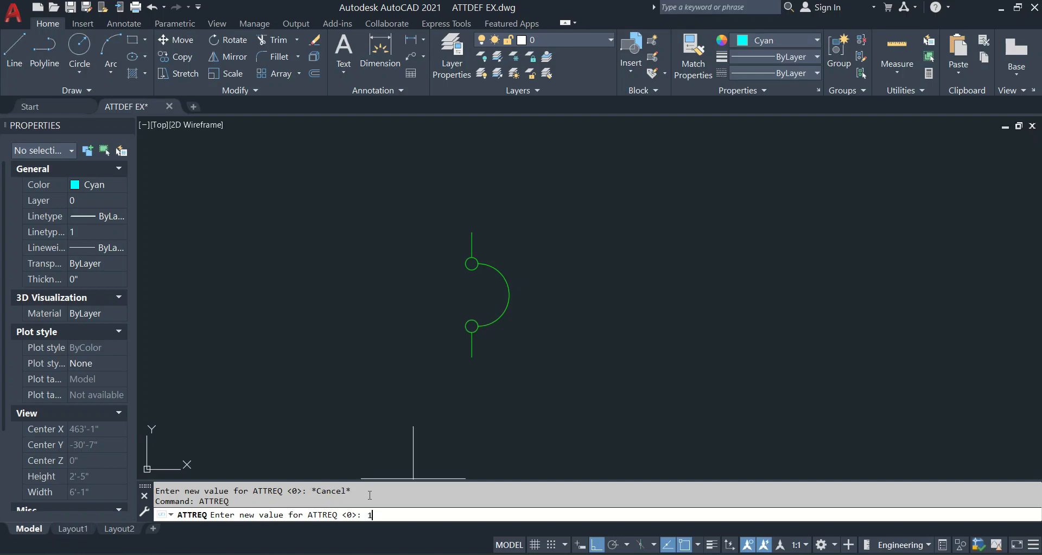
{"action": "type", "text": "1"}
{"action": "key", "text": "Return"}
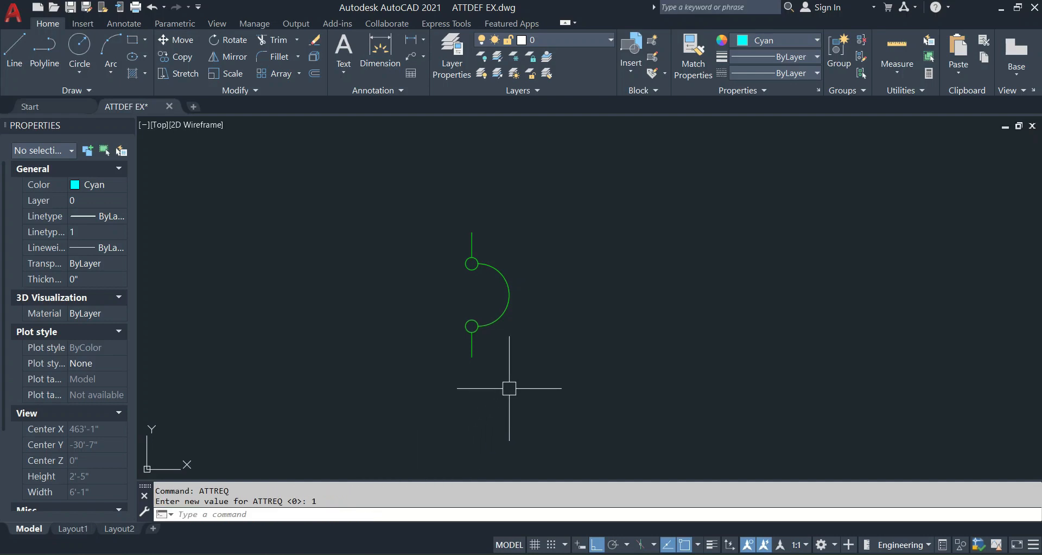
Erase the MCB2 block that was inserted without attribute values.
{"action": "left_click", "coordinate": [516, 326]}
{"action": "left_click", "coordinate": [461, 283]}
{"action": "key", "text": "Delete"}
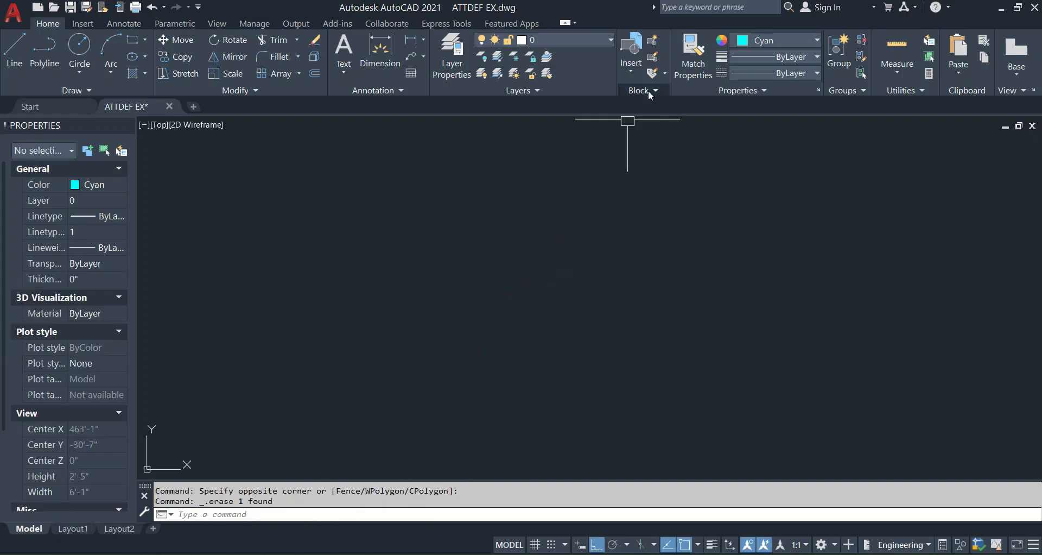
Insert the MCB2 block again near the middle of the drawing area to bring up its attribute entry form.
{"action": "left_click", "coordinate": [630, 69]}
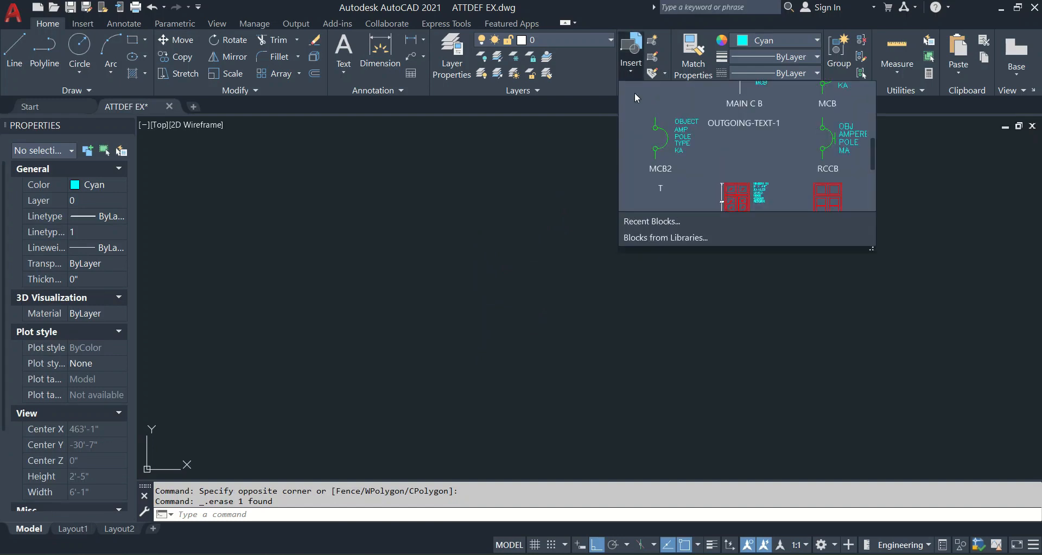
{"action": "scroll", "coordinate": [643, 119], "scroll_direction": "up", "scroll_amount": 1}
{"action": "left_click", "coordinate": [661, 183]}
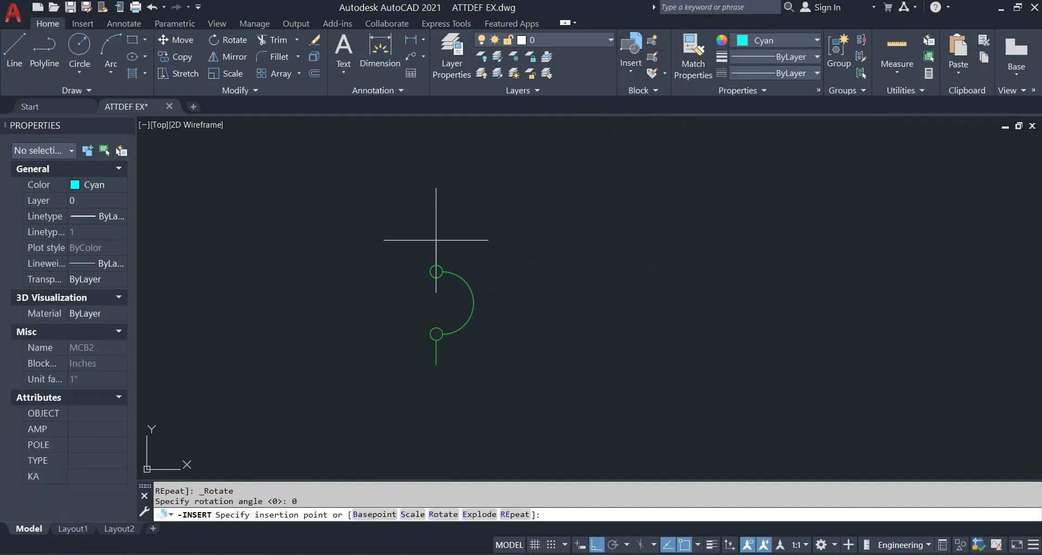
{"action": "left_click", "coordinate": [433, 298]}
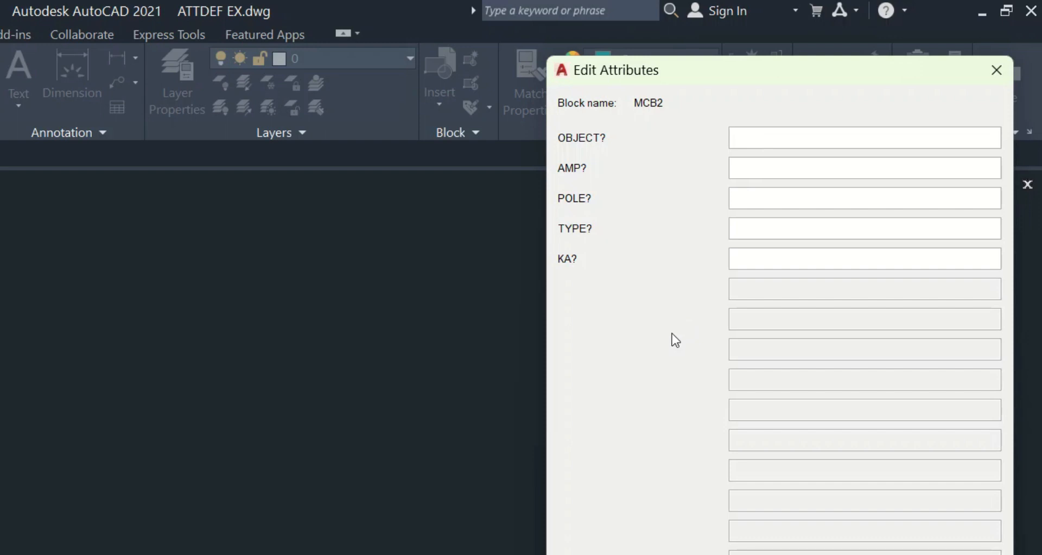
Fill in the attributes with OBJECT MCB, AMP 63A, POLE DP, TYPE TYPE C and KA 25KA, and accept them.
{"action": "type", "text": "MCB"}
{"action": "key", "text": "Tab"}
{"action": "type", "text": "63A"}
{"action": "key", "text": "Tab"}
{"action": "type", "text": "DP"}
{"action": "left_click", "coordinate": [741, 227]}
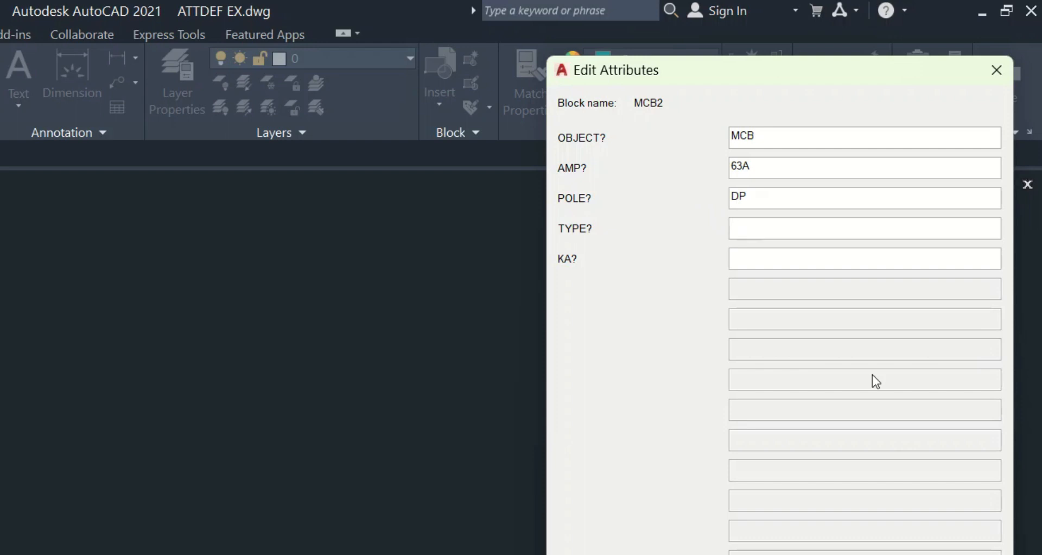
{"action": "type", "text": "TYPE C"}
{"action": "left_click", "coordinate": [756, 261]}
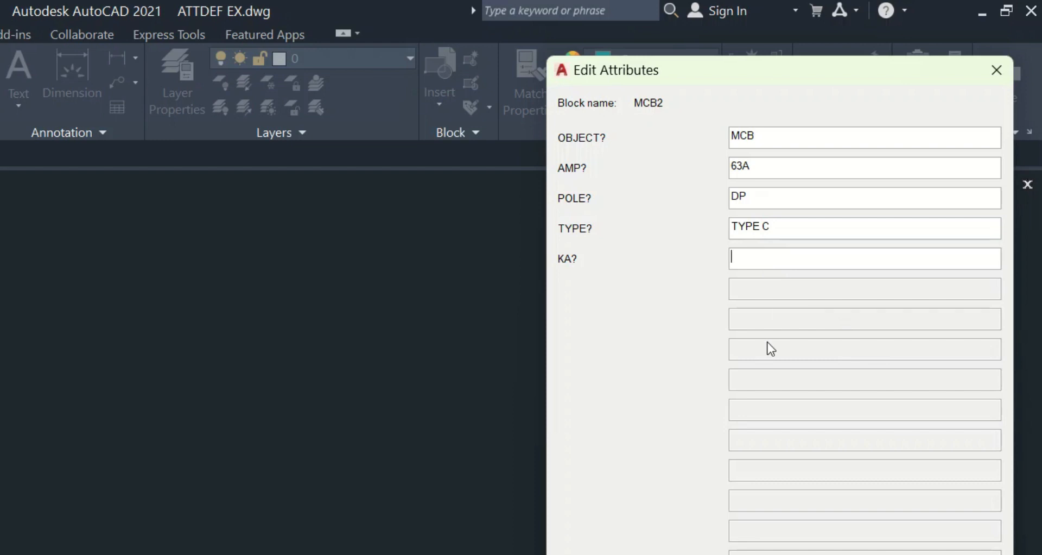
{"action": "type", "text": "25KA"}
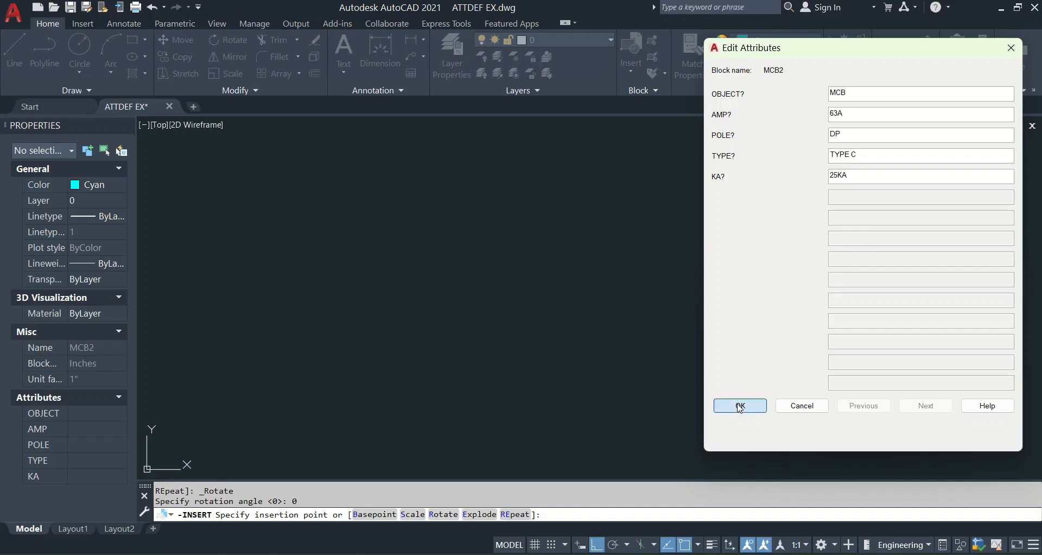
{"action": "left_click", "coordinate": [740, 410]}
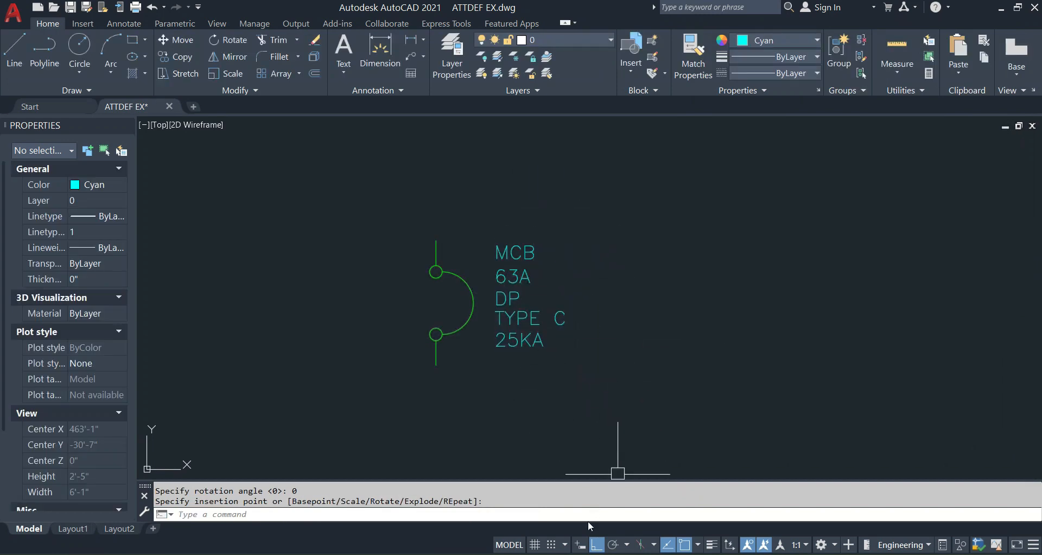
{"action": "left_click", "coordinate": [631, 54]}
{"action": "left_click", "coordinate": [744, 244]}
{"action": "left_click", "coordinate": [689, 231]}
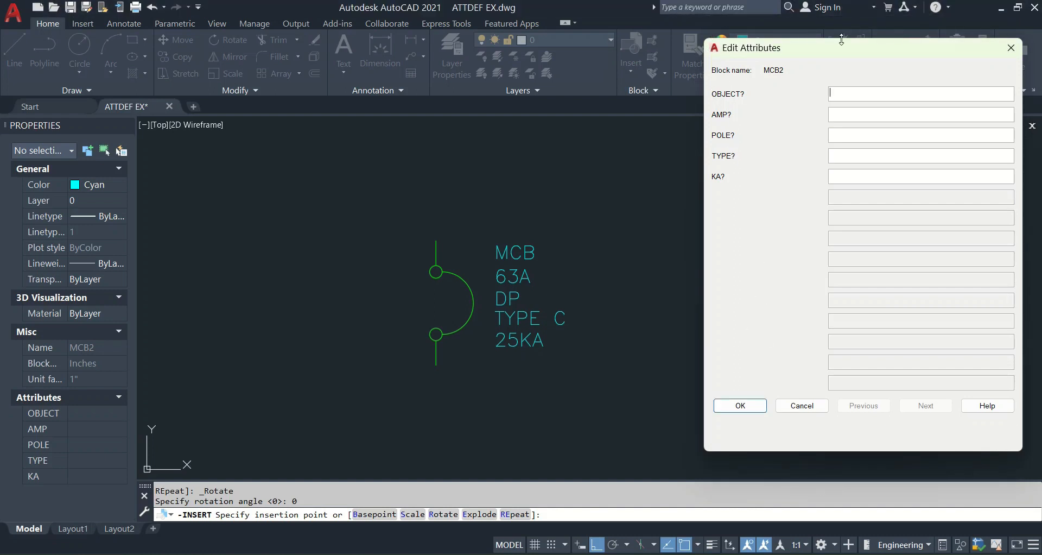
{"action": "left_click", "coordinate": [794, 404]}
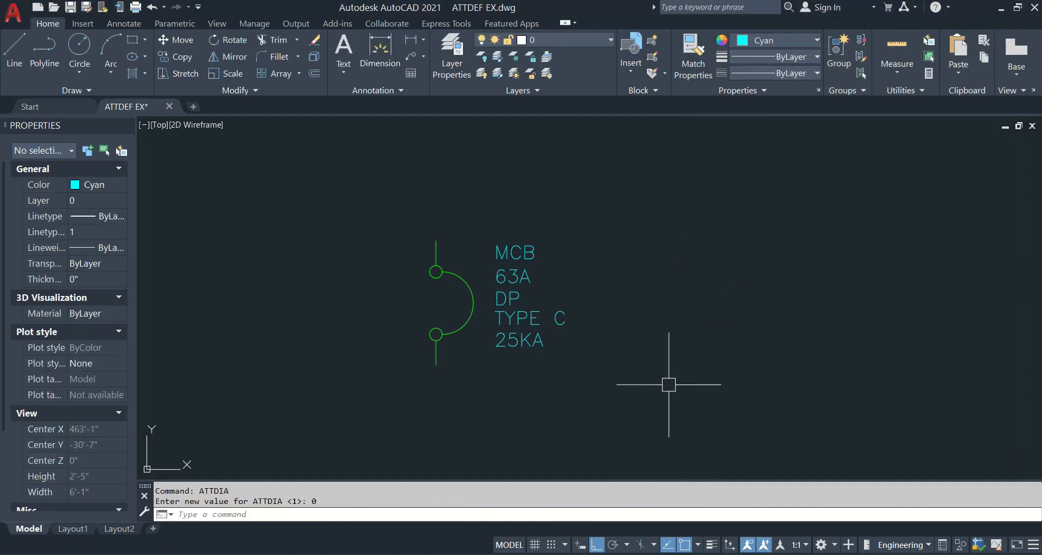
Erase the filled-in MCB2 block and place a fresh MCB2 insertion near the middle of the drawing area.
{"action": "left_click", "coordinate": [537, 330]}
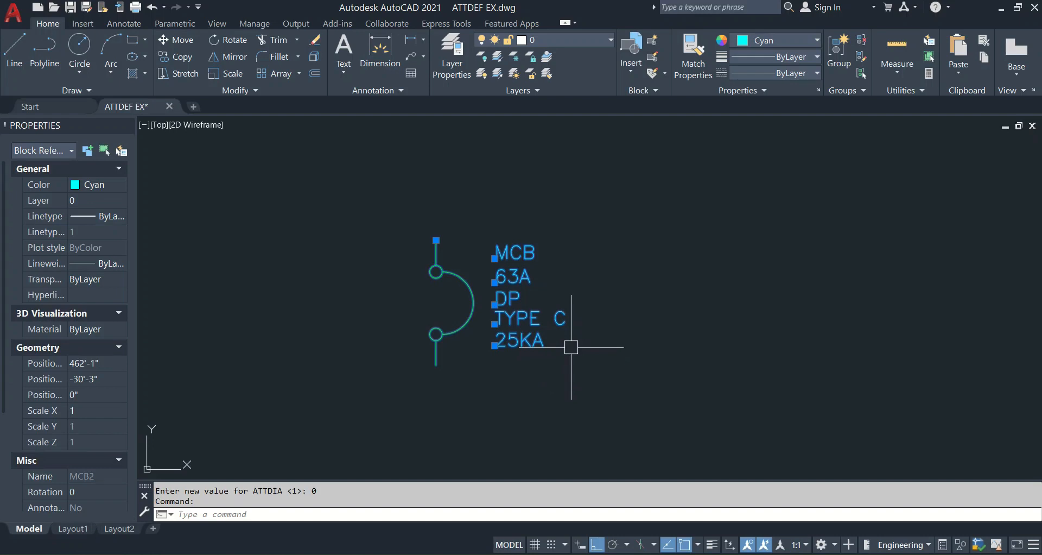
{"action": "key", "text": "Delete"}
{"action": "left_click", "coordinate": [630, 75]}
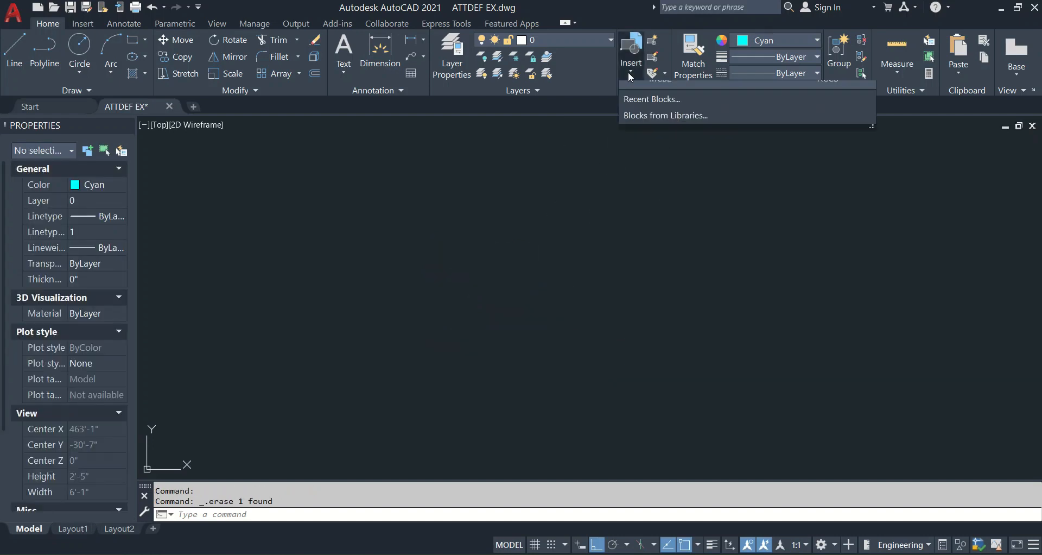
{"action": "left_click", "coordinate": [668, 175]}
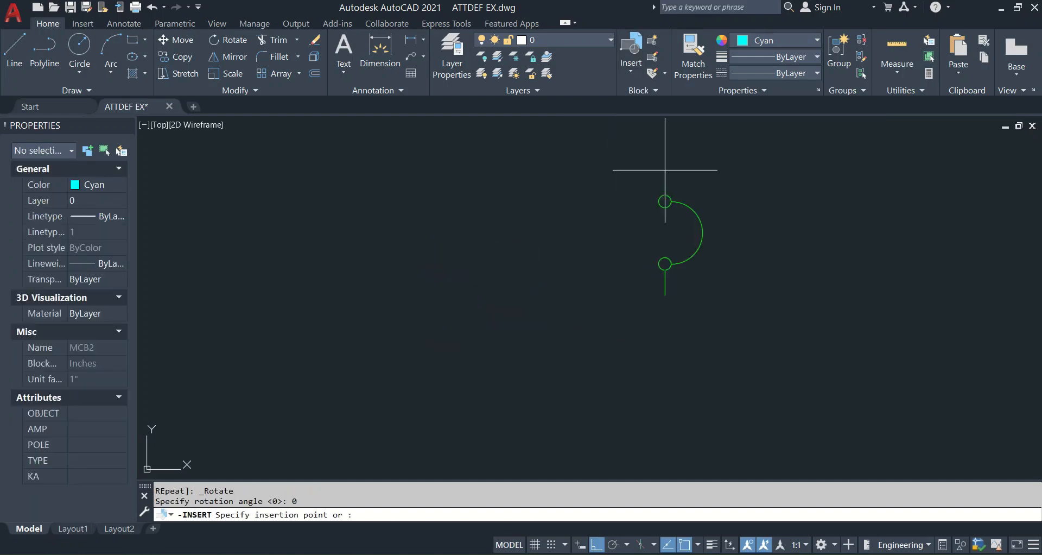
{"action": "left_click", "coordinate": [437, 233]}
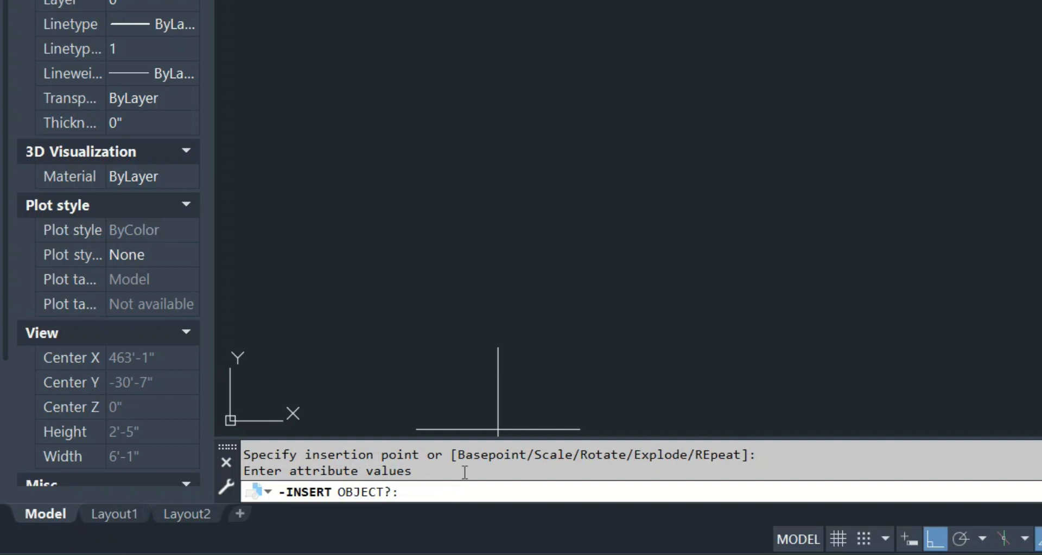
Leave the OBJECT attribute blank and enter 63A as the AMP value for the MCB2 insertion.
{"action": "key", "text": "Return"}
{"action": "type", "text": "48"}
{"action": "key", "text": "BackSpace"}
{"action": "key", "text": "BackSpace"}
{"action": "type", "text": "6"}
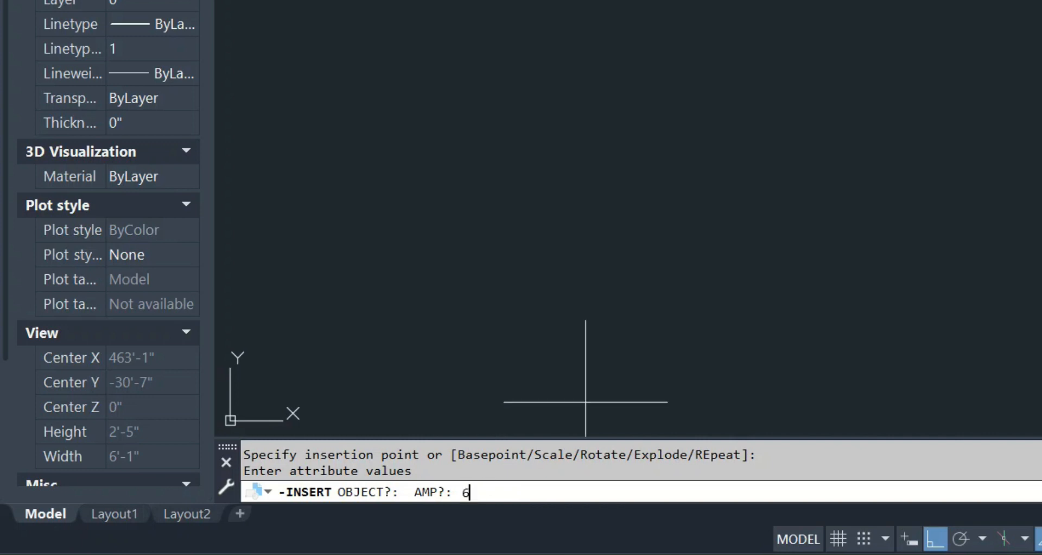
{"action": "type", "text": "3A"}
{"action": "key", "text": "Return"}
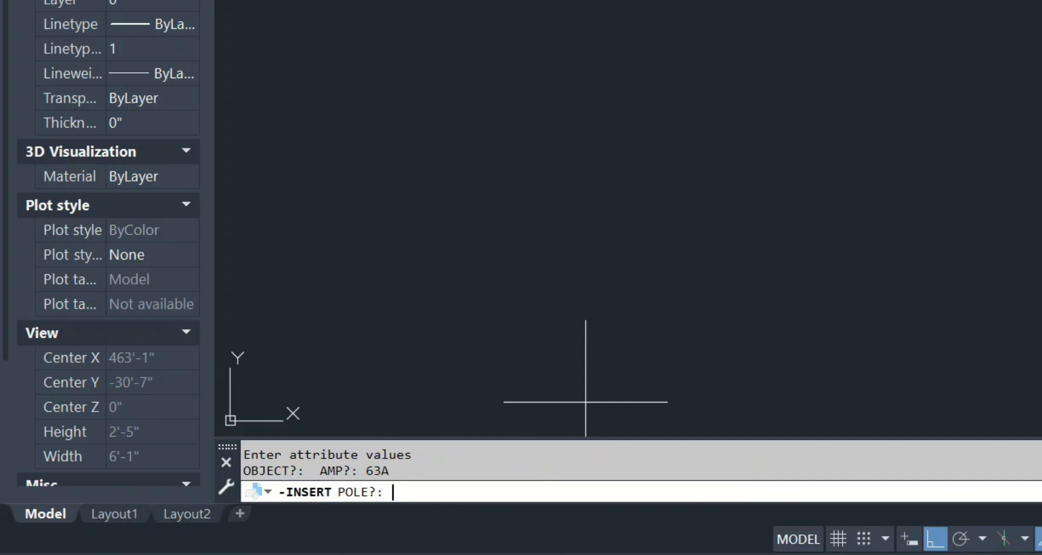
Enter DP as the POLE value and TYPE C as the TYPE value for the MCB2 insertion.
{"action": "type", "text": "DP"}
{"action": "key", "text": "Return"}
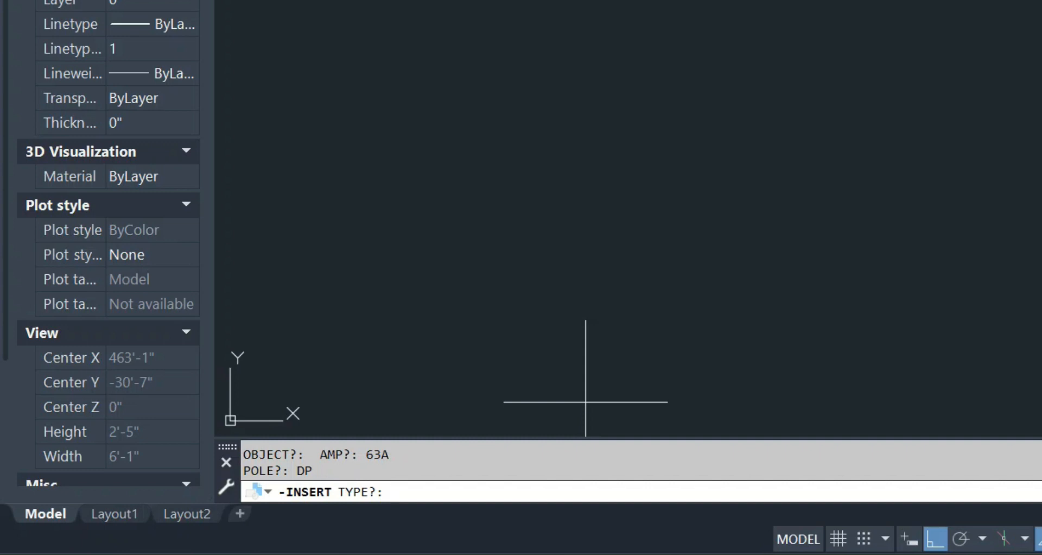
{"action": "type", "text": "TYPC"}
{"action": "key", "text": "BackSpace"}
{"action": "key", "text": "BackSpace"}
{"action": "type", "text": "E C"}
{"action": "key", "text": "Return"}
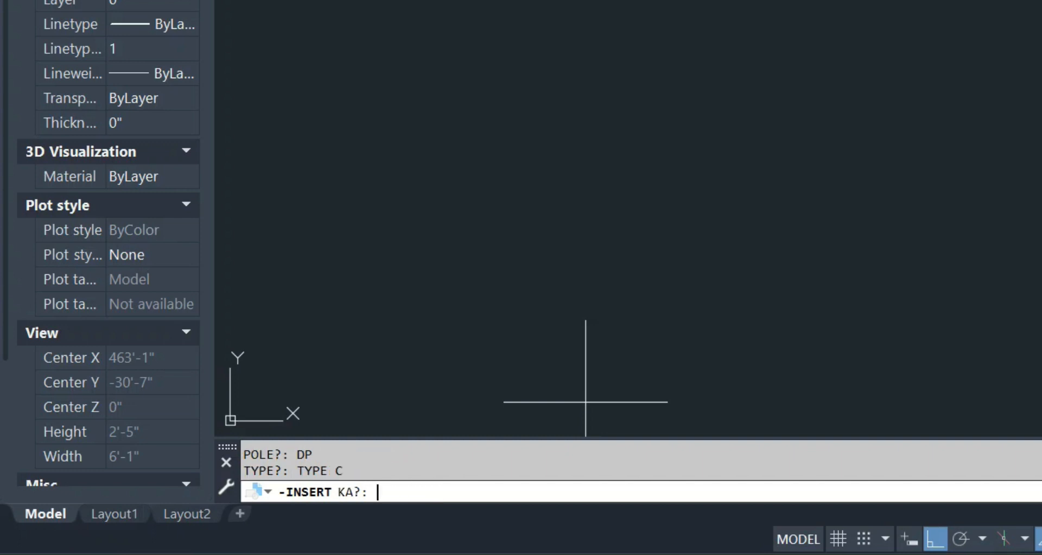
Enter 25KA as the KA value to complete the MCB2 insertion.
{"action": "type", "text": "25KA"}
{"action": "key", "text": "Return"}
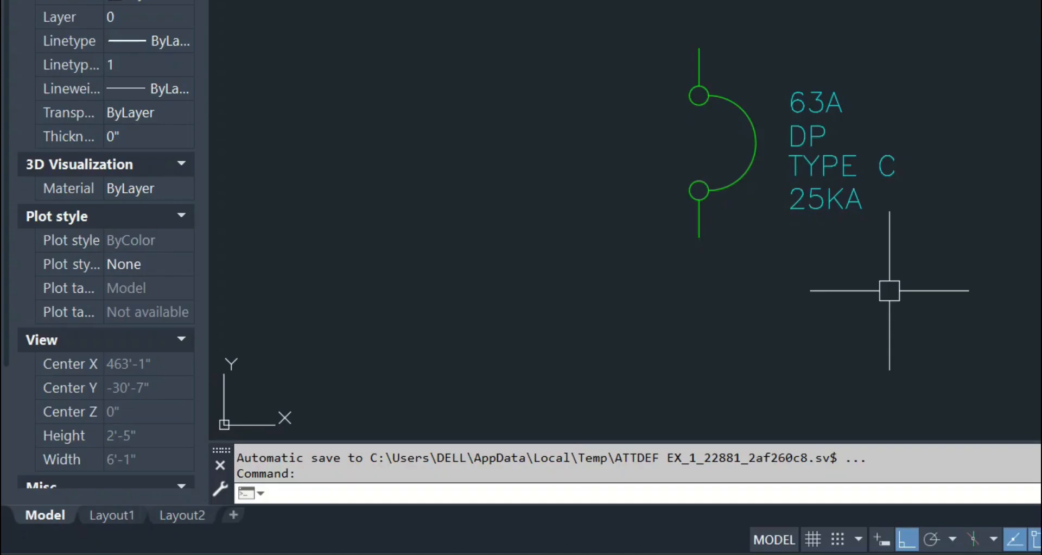
Set the ATTDIA system variable to 1 so attribute values are requested in a dialog.
{"action": "type", "text": "ATT"}
{"action": "type", "text": "D"}
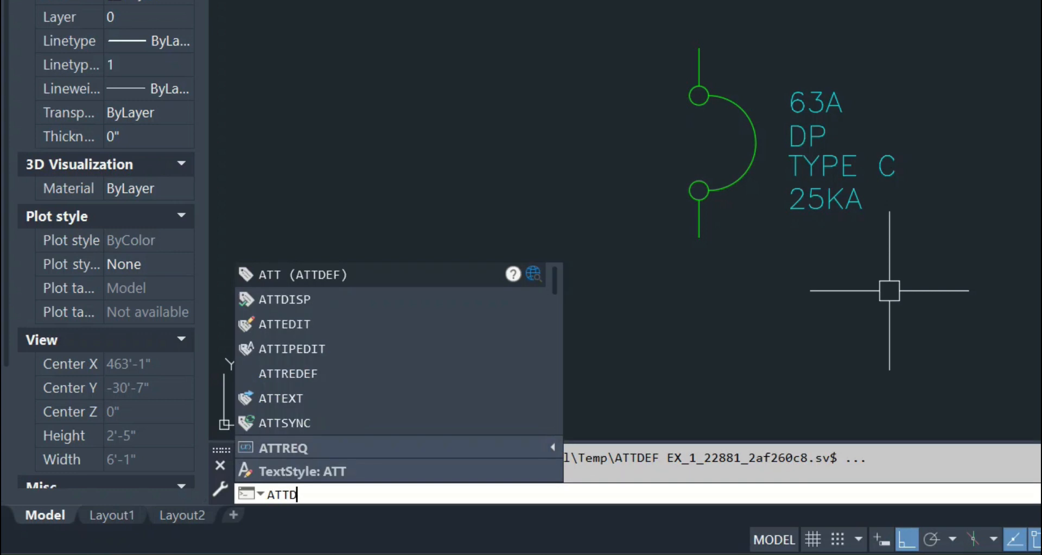
{"action": "type", "text": "IA"}
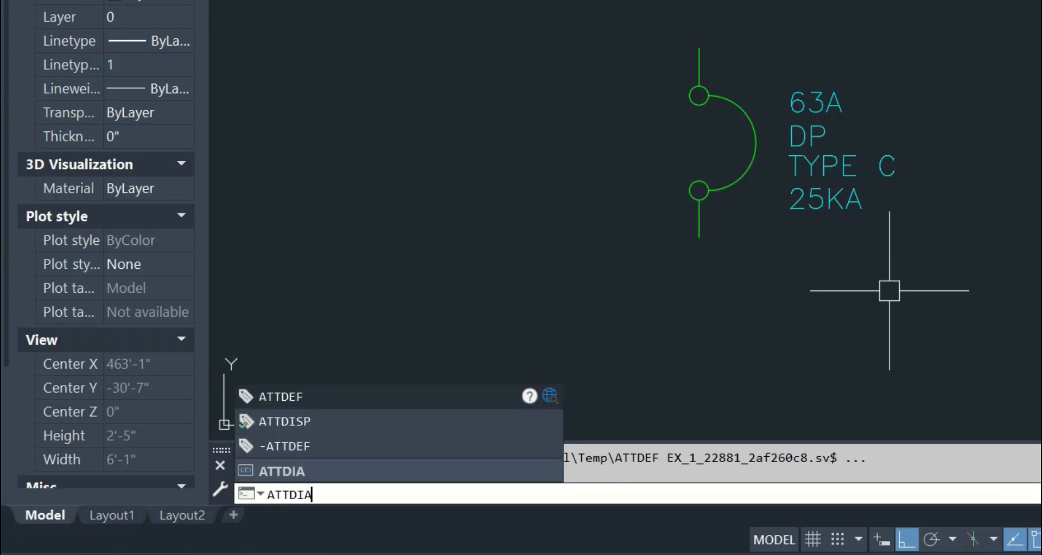
{"action": "key", "text": "Return"}
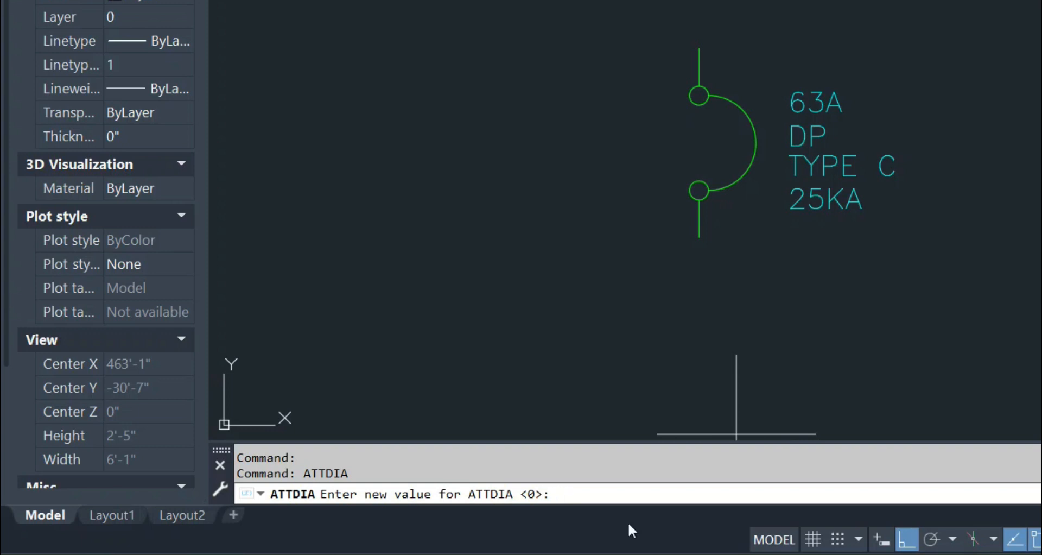
{"action": "type", "text": "1"}
{"action": "key", "text": "Return"}
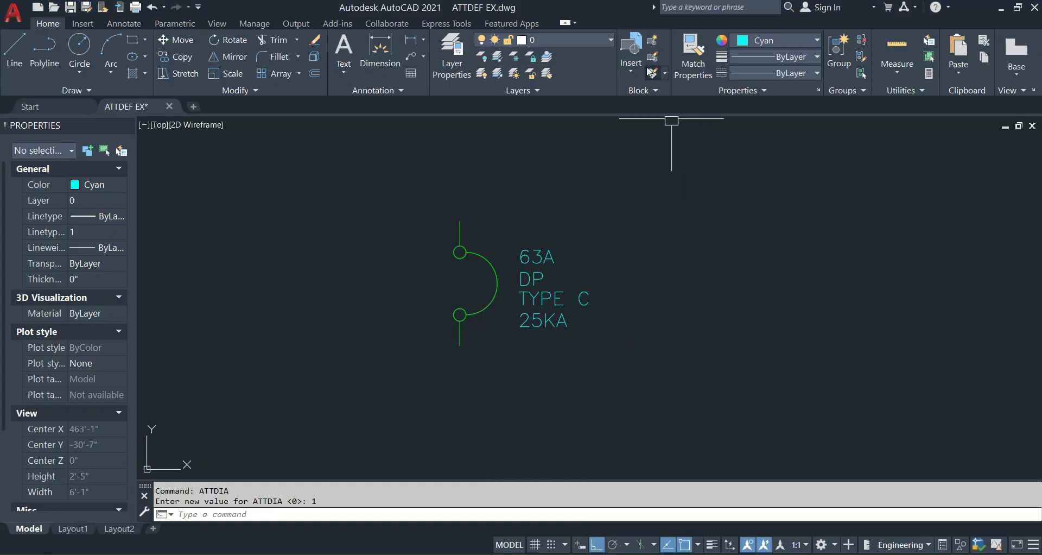
Insert a second MCB2 block beside the existing one, cancelling its attribute entry, and erase it.
{"action": "left_click", "coordinate": [630, 67]}
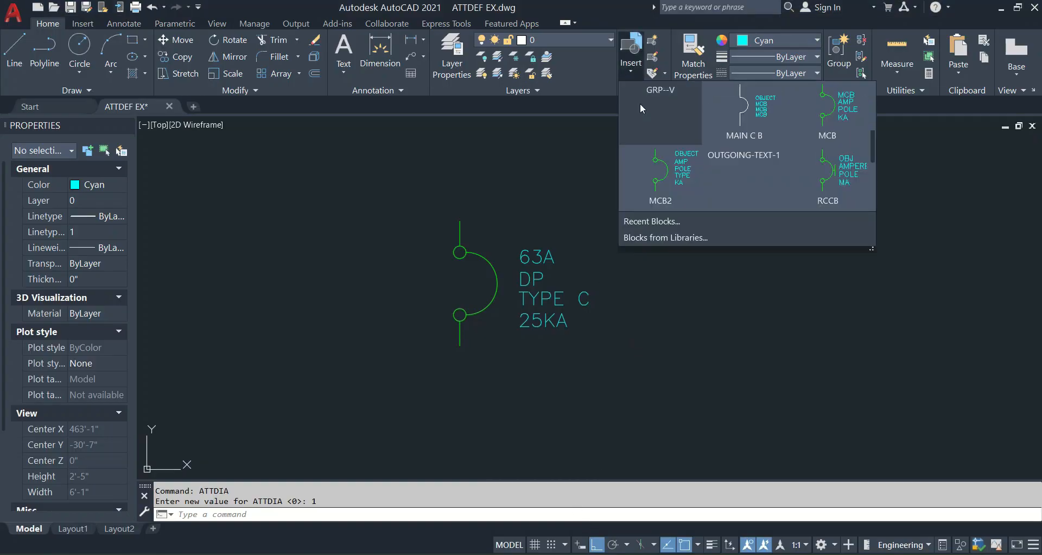
{"action": "left_click", "coordinate": [674, 176]}
{"action": "left_click", "coordinate": [688, 227]}
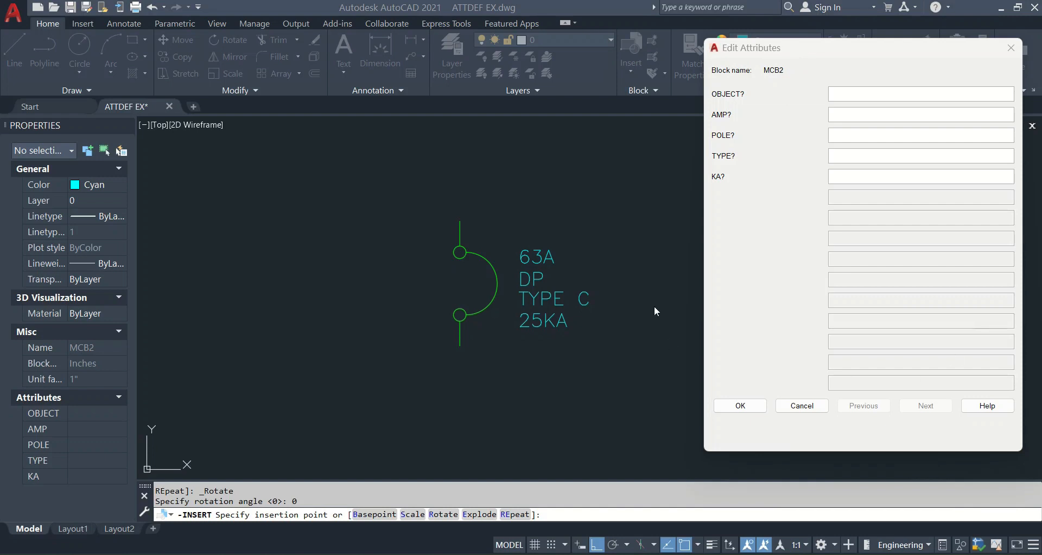
{"action": "left_click", "coordinate": [806, 406]}
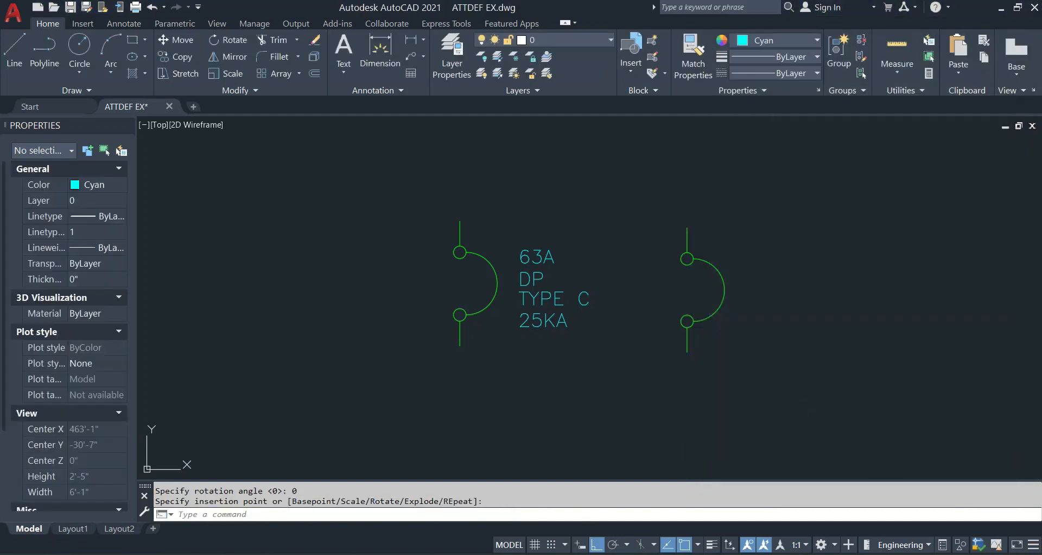
{"action": "left_click", "coordinate": [701, 309]}
{"action": "key", "text": "Delete"}
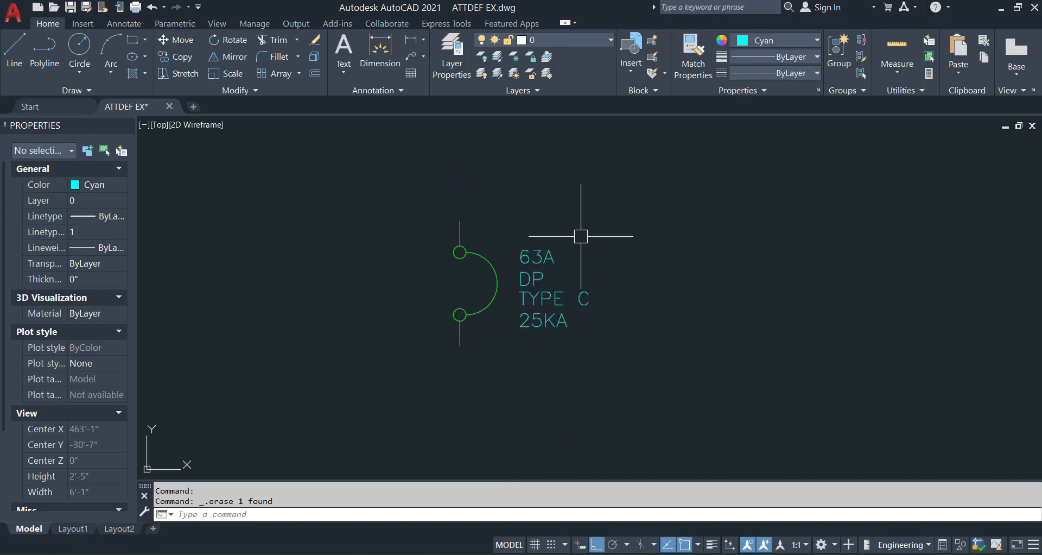
Explode the MCB2 block with the regular Explode command and undo it.
{"action": "left_click", "coordinate": [314, 58]}
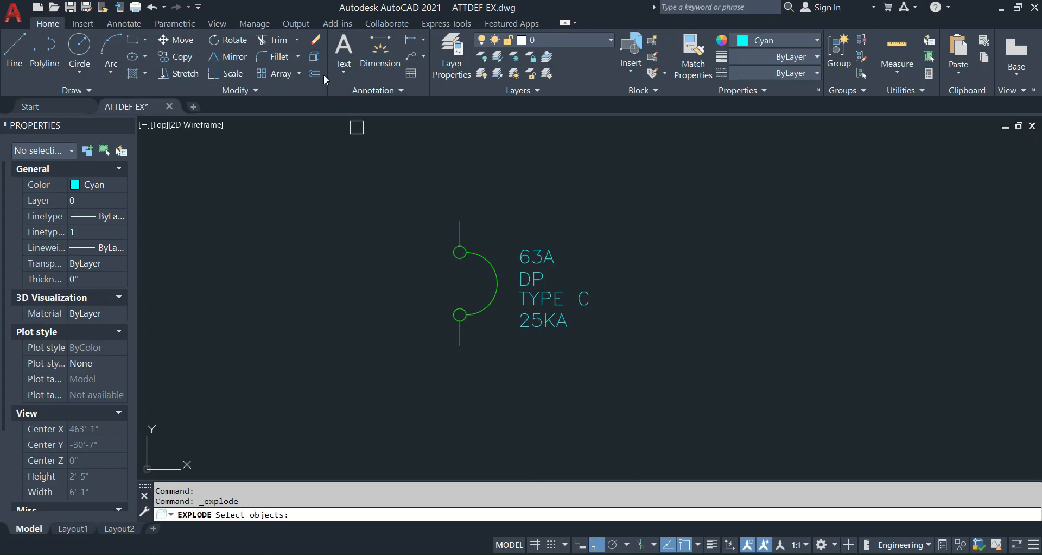
{"action": "left_click", "coordinate": [528, 262]}
{"action": "key", "text": "Return"}
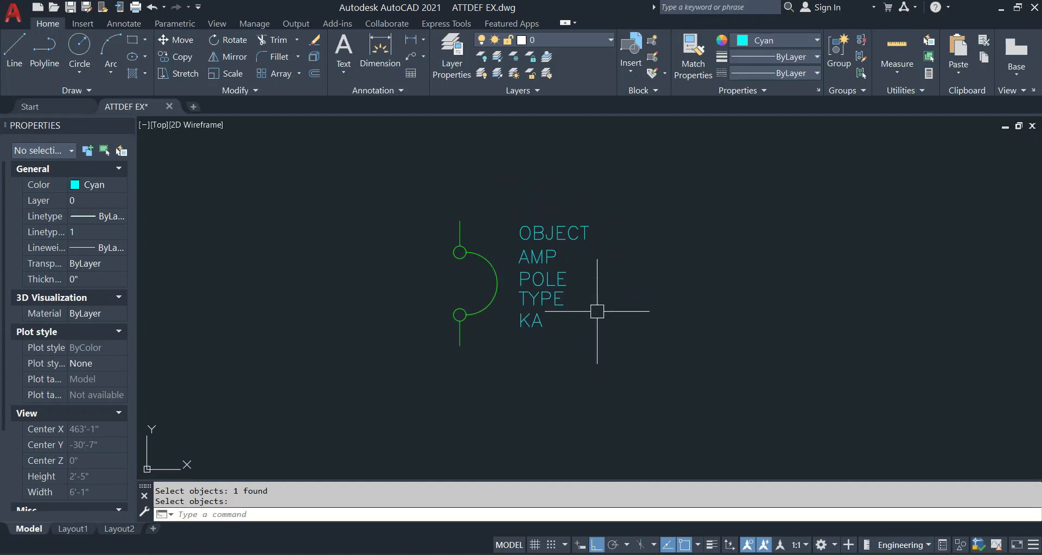
{"action": "type", "text": "u"}
{"action": "key", "text": "Return"}
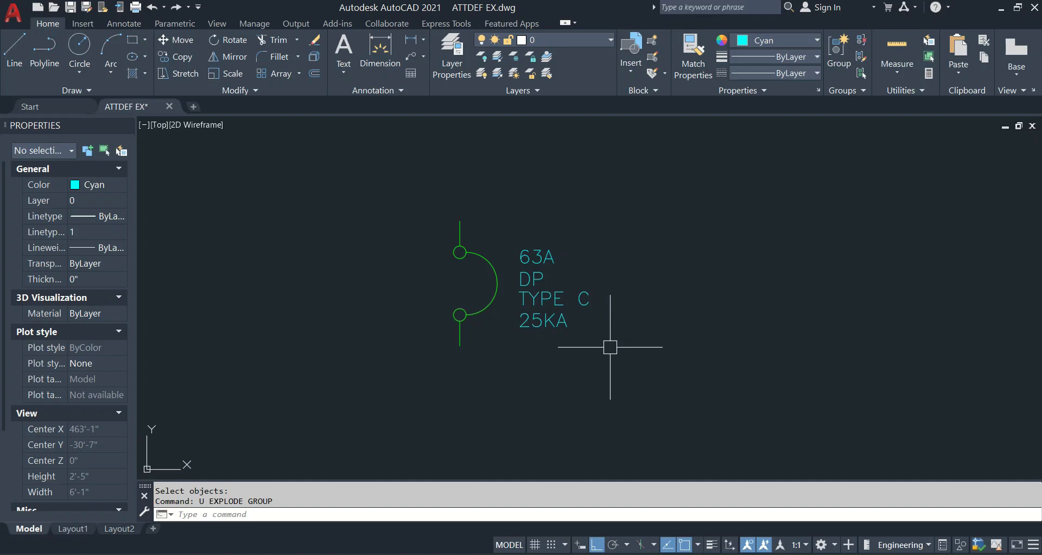
Break the MCB2 block apart with the BURST command so its attribute values are converted to text.
{"action": "type", "text": "BURST"}
{"action": "key", "text": "Return"}
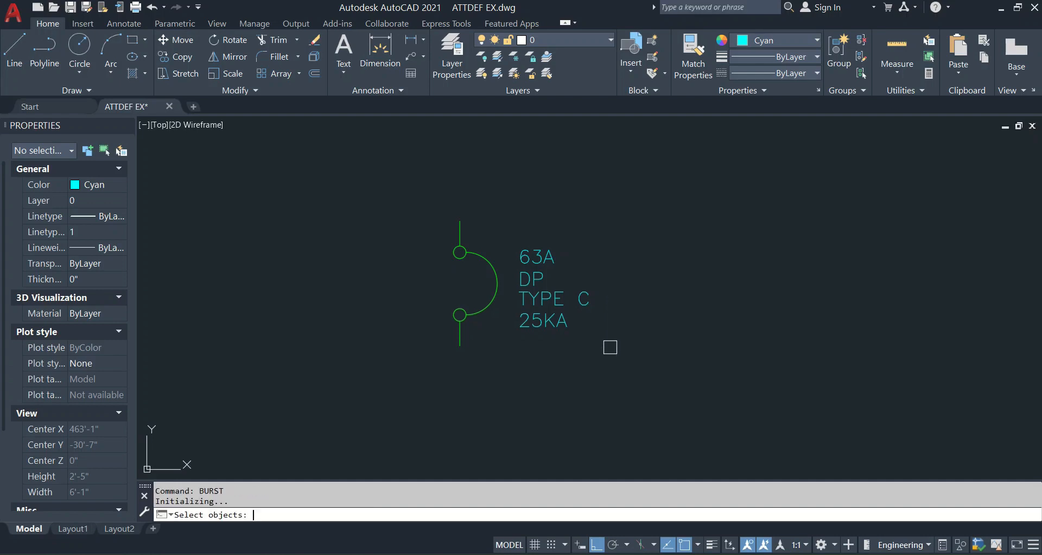
{"action": "left_click", "coordinate": [532, 257]}
{"action": "key", "text": "Return"}
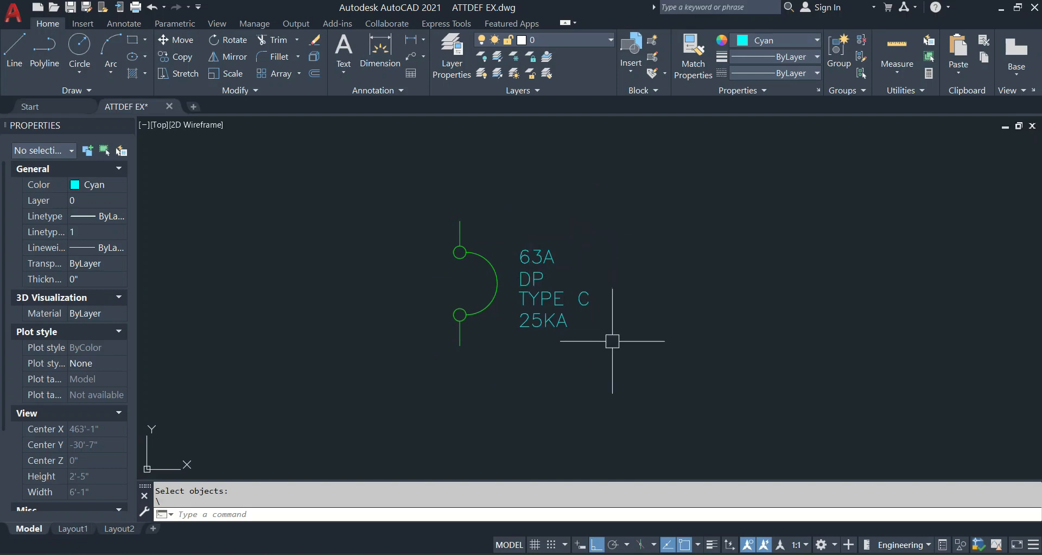
Examine the burst 63A, DP, TYPE C and 25KA lines as individual text objects by opening them for editing.
{"action": "double_click", "coordinate": [536, 256]}
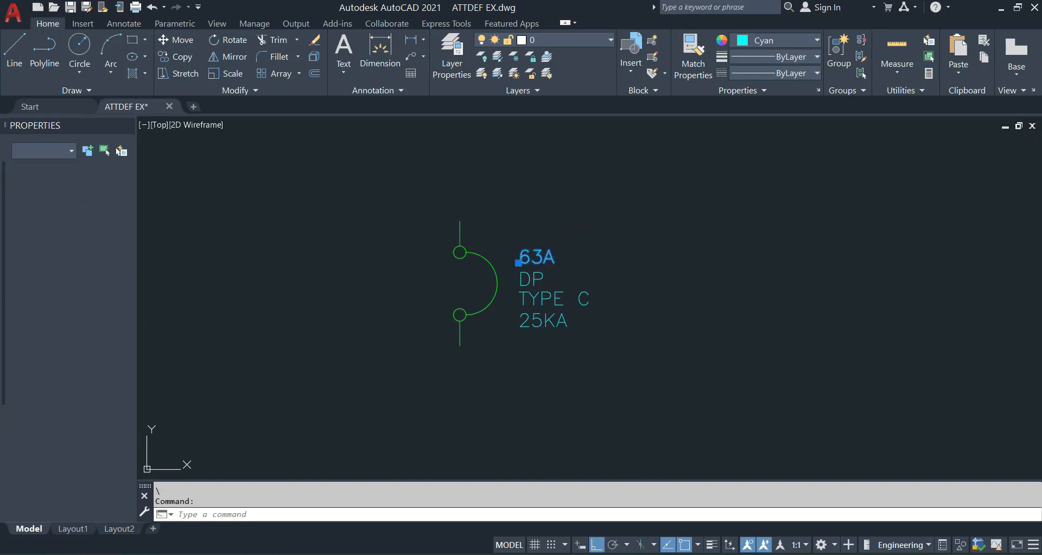
{"action": "left_click", "coordinate": [538, 285]}
{"action": "left_click", "coordinate": [544, 300]}
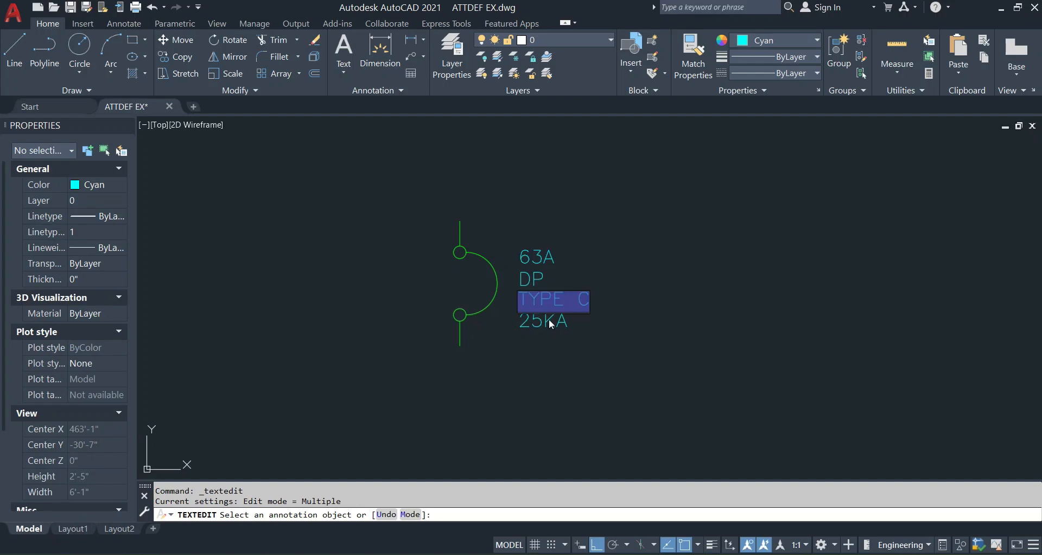
{"action": "left_click", "coordinate": [549, 323]}
{"action": "left_click", "coordinate": [551, 324]}
{"action": "left_click", "coordinate": [566, 363]}
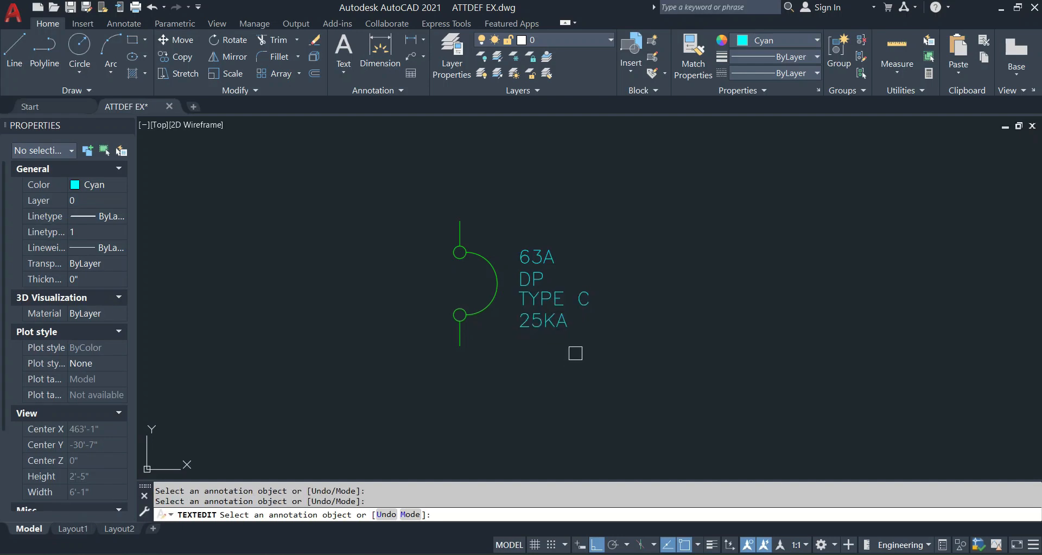
{"action": "key", "text": "Return"}
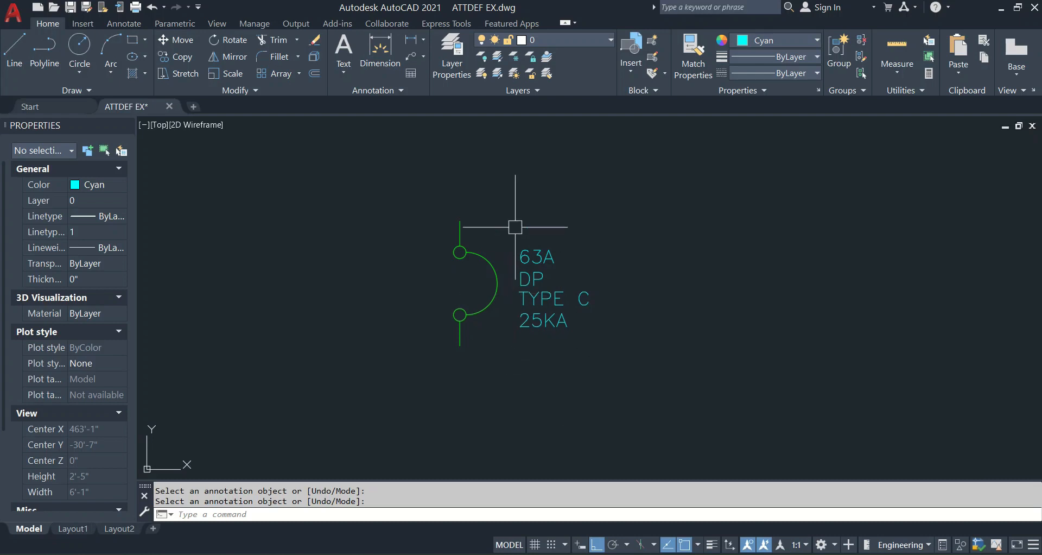
{"action": "left_click", "coordinate": [541, 254]}
{"action": "double_click", "coordinate": [541, 255]}
{"action": "left_click", "coordinate": [693, 284]}
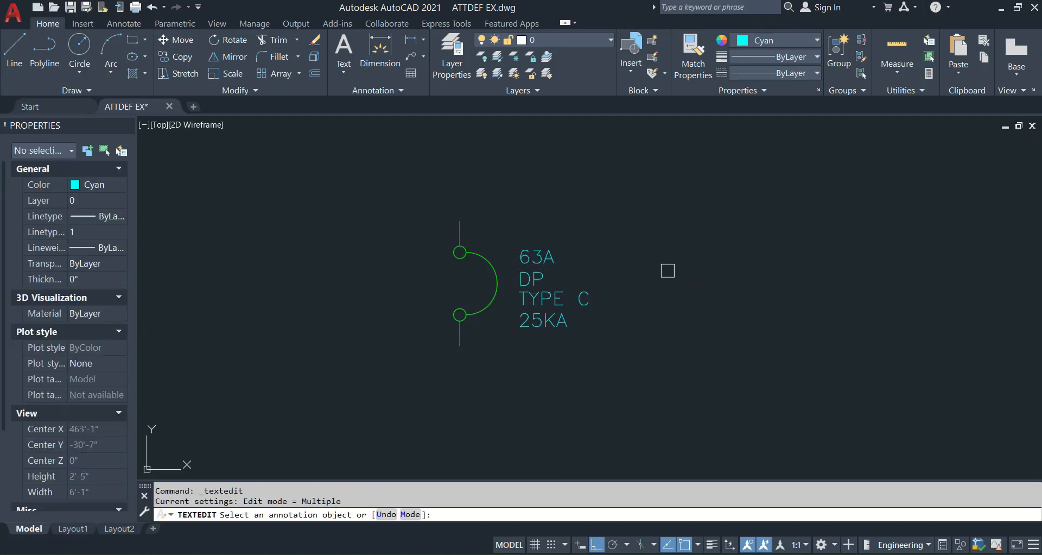
{"action": "key", "text": "Return"}
Erase the burst symbol with its text and place a fresh MCB2 insertion near the middle of the drawing area.
{"action": "left_click", "coordinate": [681, 396]}
{"action": "left_click", "coordinate": [385, 184]}
{"action": "key", "text": "Delete"}
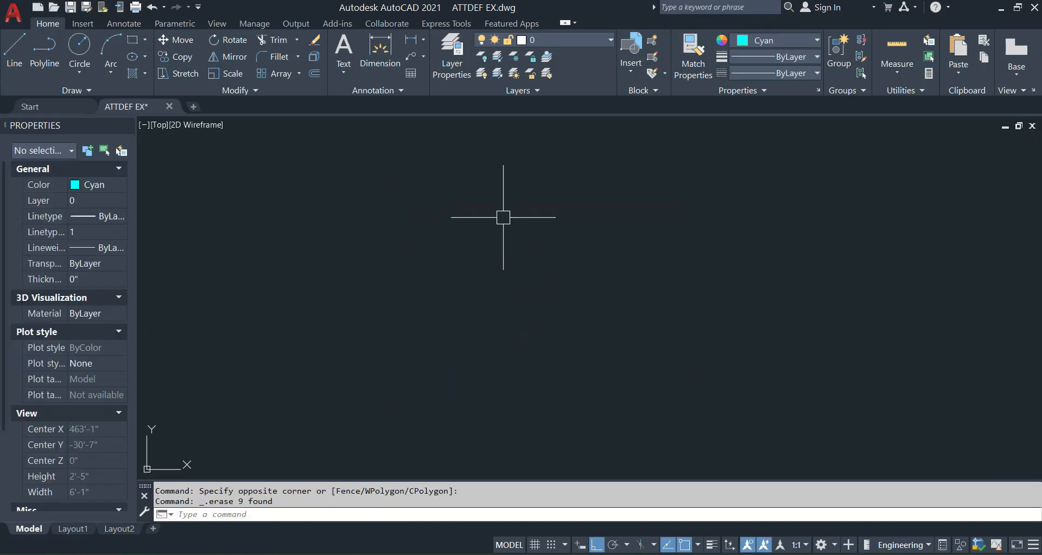
{"action": "left_click", "coordinate": [630, 65]}
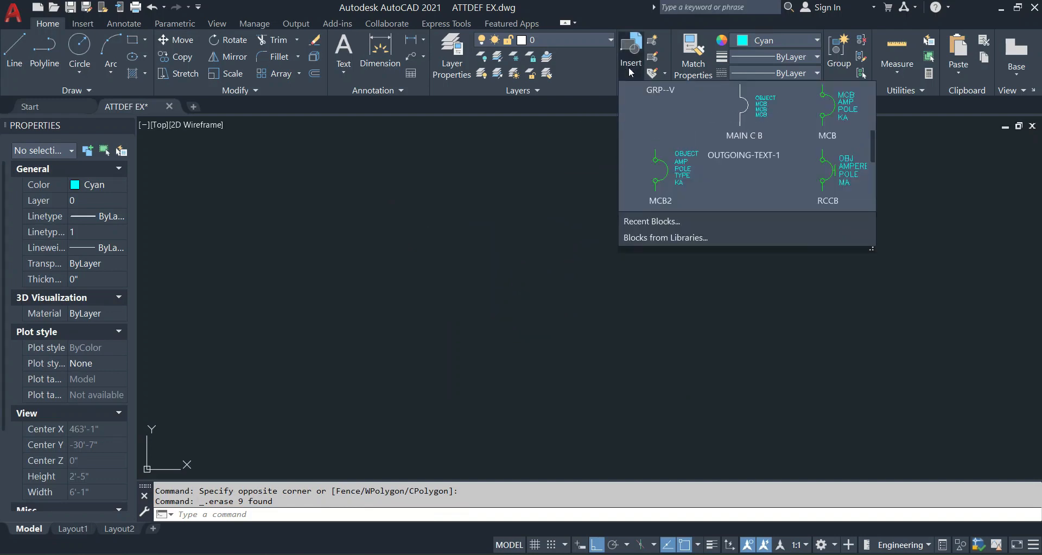
{"action": "left_click", "coordinate": [701, 185]}
{"action": "left_click", "coordinate": [572, 306]}
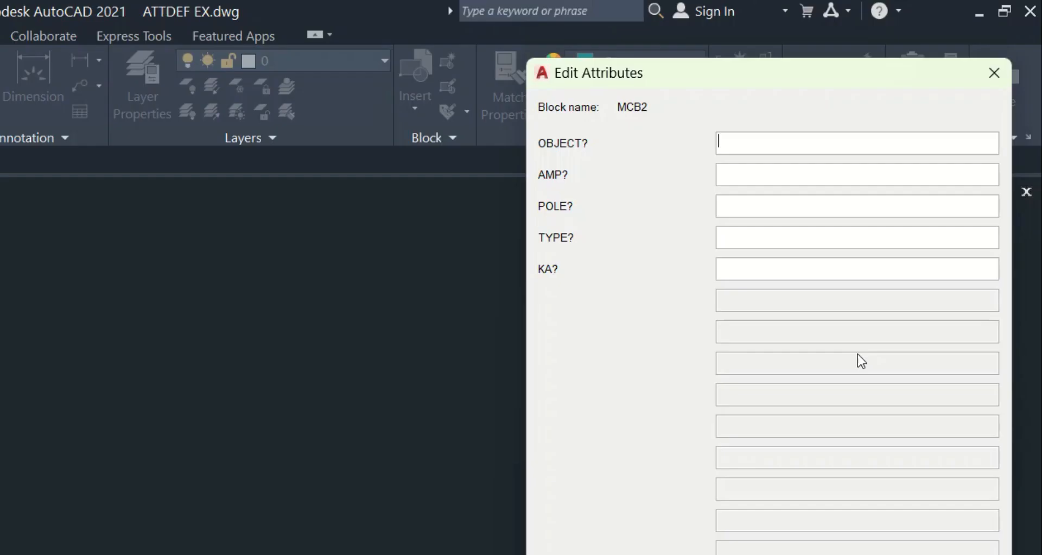
Fill in the attributes with OBJECT MCB, AMP 63A, POLE DP, TYPE C and KA 25KA, and accept them.
{"action": "type", "text": "MCB"}
{"action": "key", "text": "Tab"}
{"action": "type", "text": "63"}
{"action": "type", "text": "DP"}
{"action": "key", "text": "Tab"}
{"action": "type", "text": "25KA"}
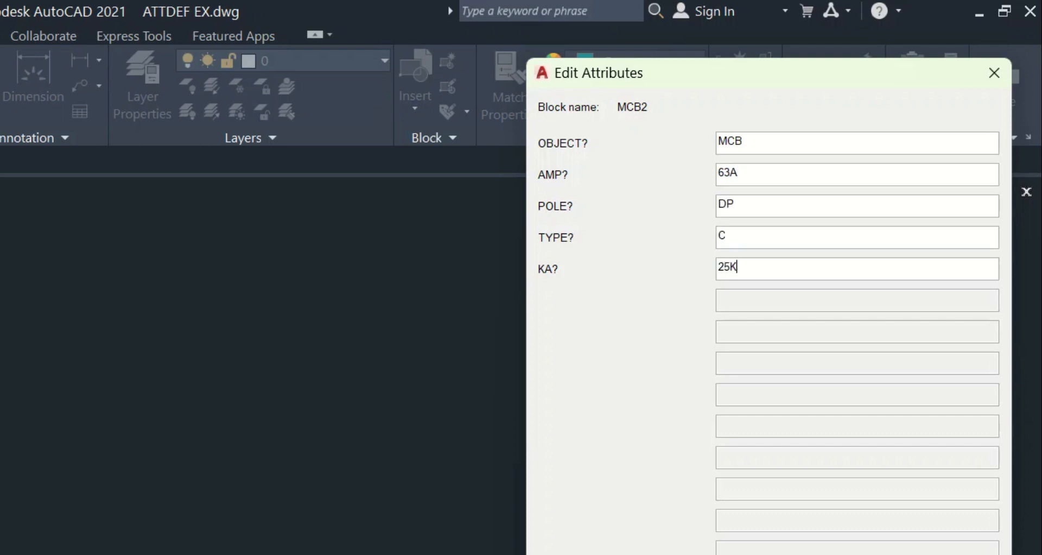
{"action": "key", "text": "Return"}
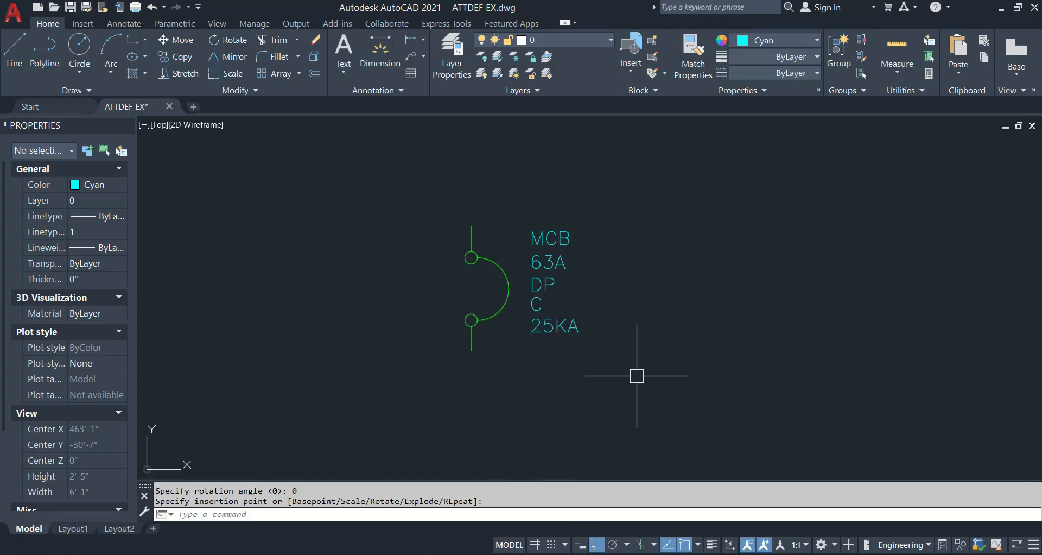
Start BATTMAN and pick the placed MCB2 block as the one whose attribute definitions are managed.
{"action": "type", "text": "BATTMAN"}
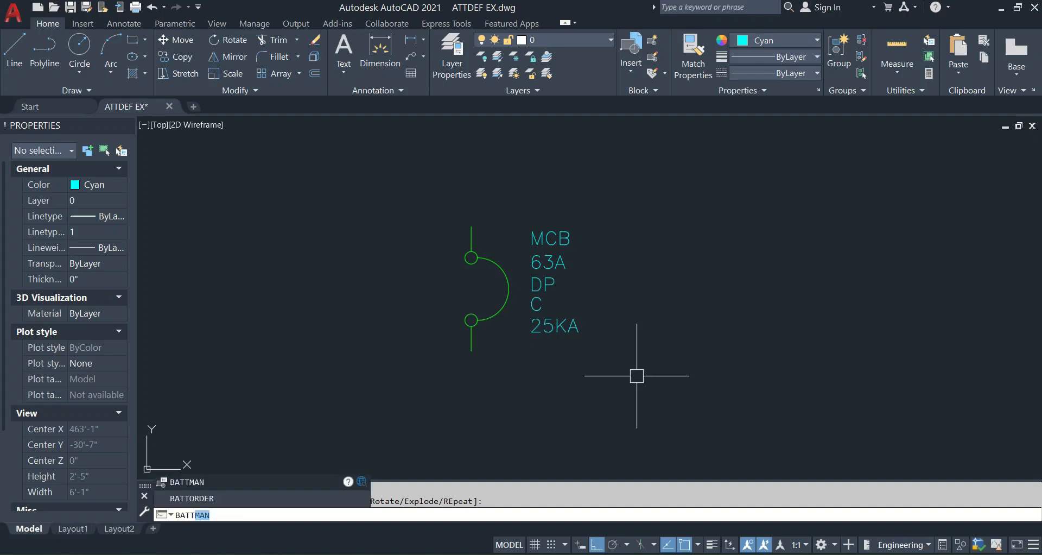
{"action": "key", "text": "Return"}
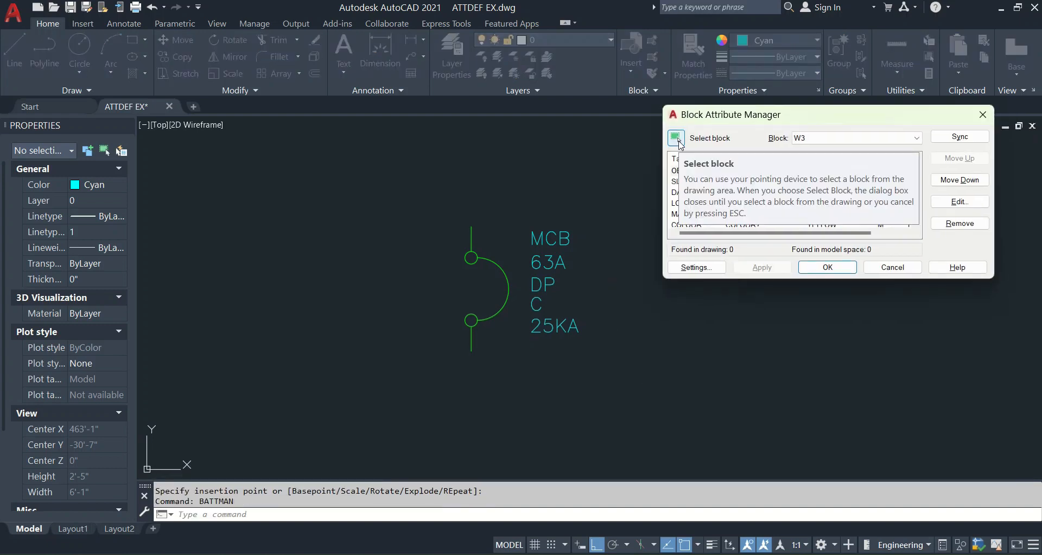
{"action": "left_click", "coordinate": [677, 138]}
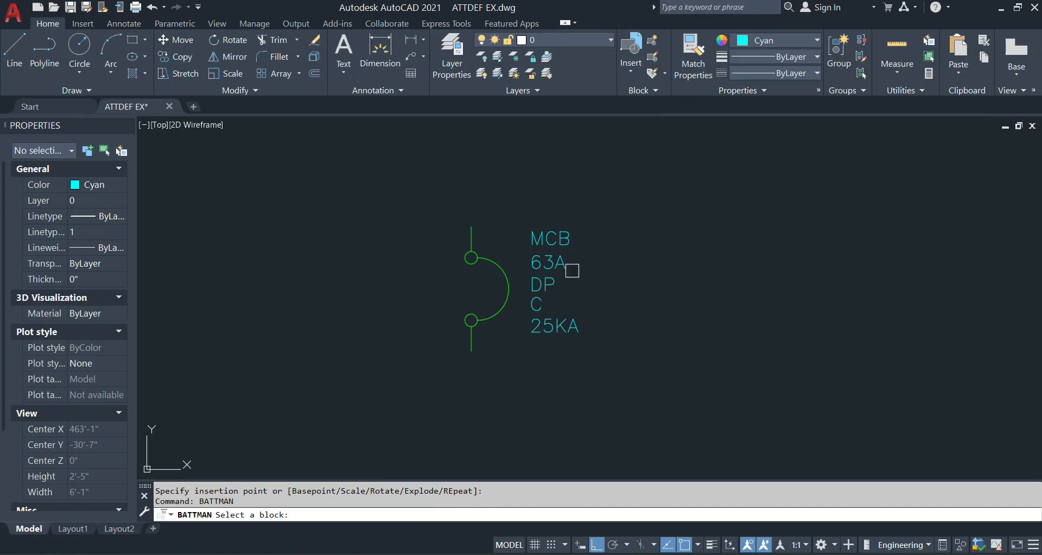
{"action": "left_click", "coordinate": [549, 272]}
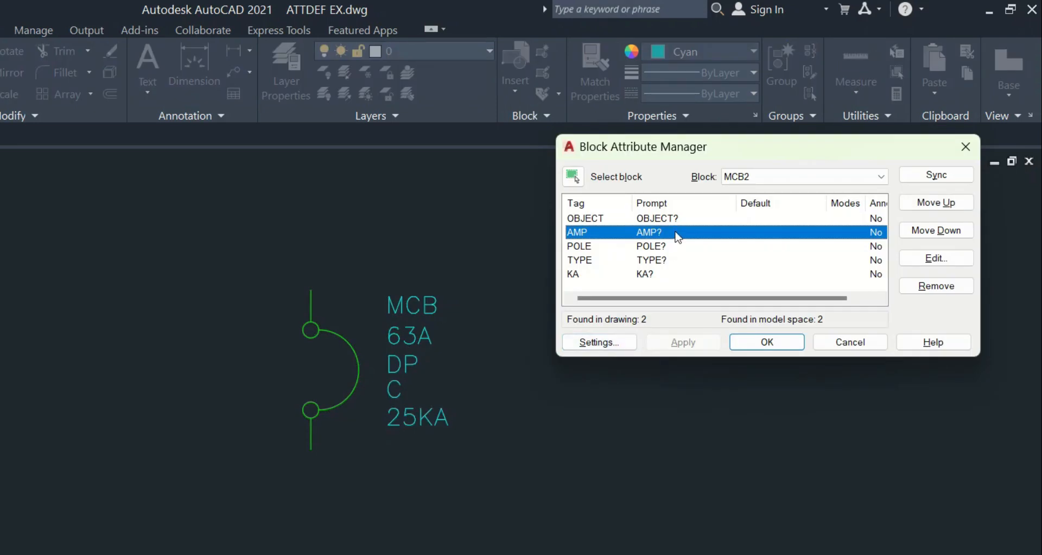
Change the AMP attribute's tag to AMPERE and its prompt to AMPERE?, and accept the block attribute changes.
{"action": "double_click", "coordinate": [593, 233]}
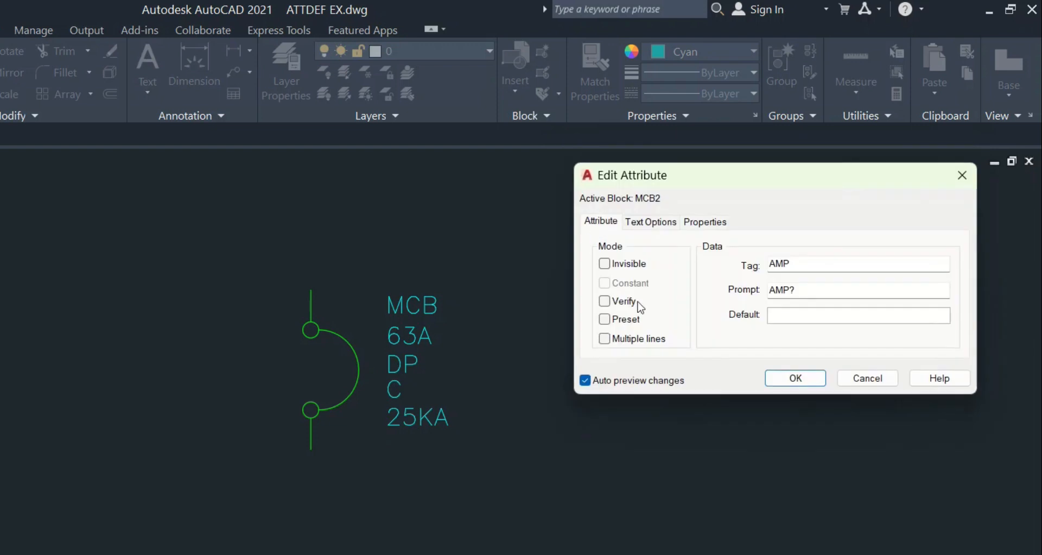
{"action": "left_click", "coordinate": [796, 262]}
{"action": "type", "text": "E"}
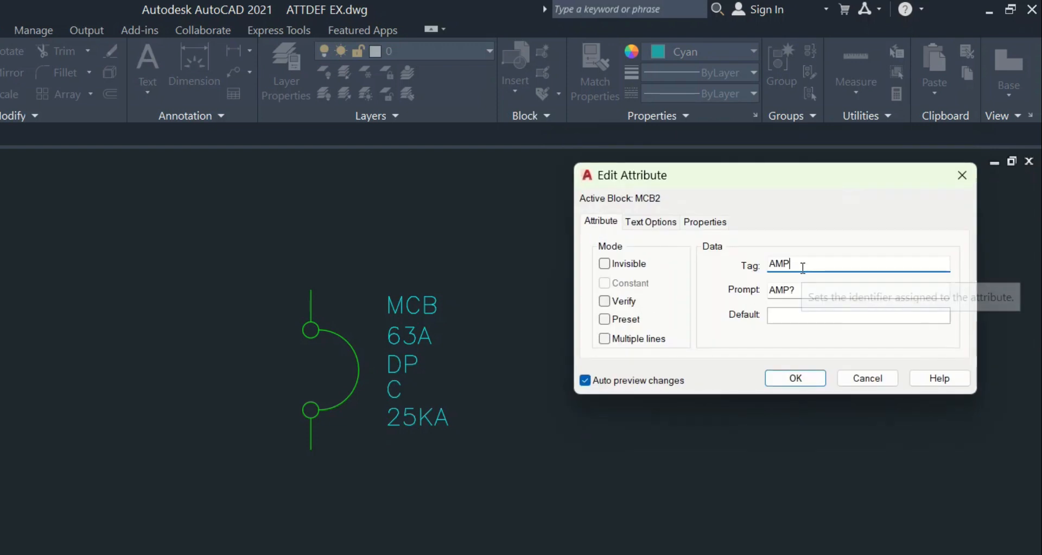
{"action": "type", "text": "RE"}
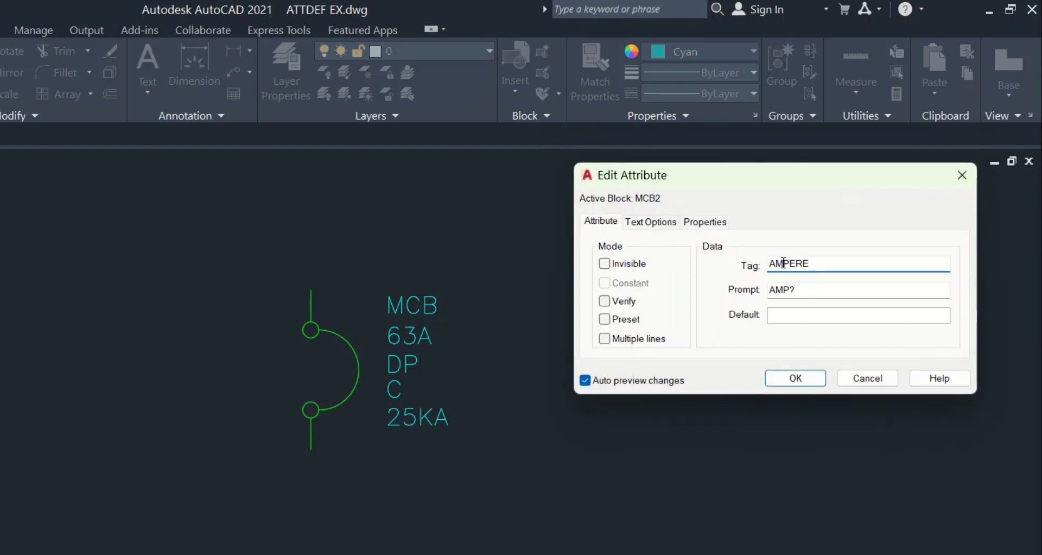
{"action": "left_click", "coordinate": [786, 289]}
{"action": "type", "text": "ERE"}
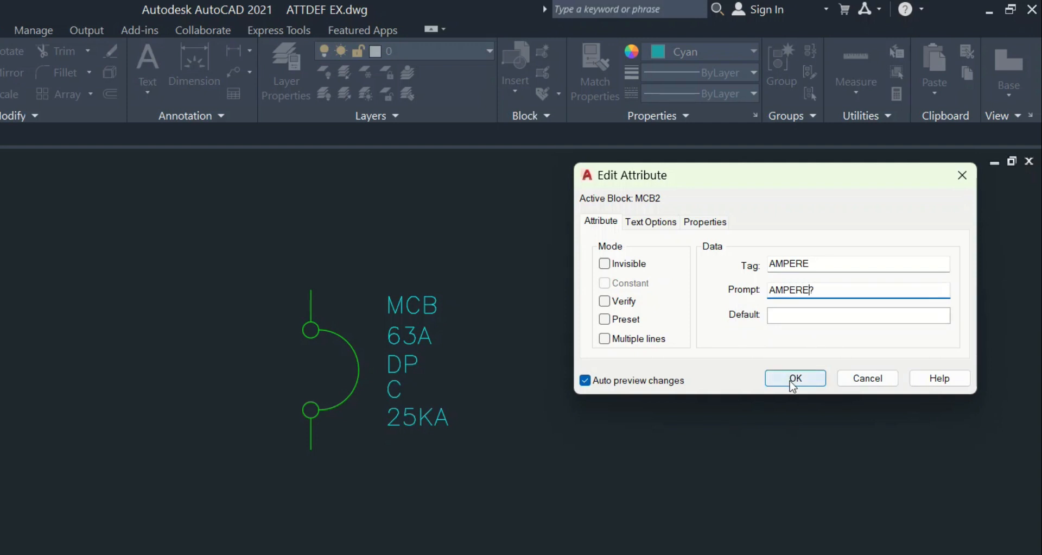
{"action": "left_click", "coordinate": [794, 379]}
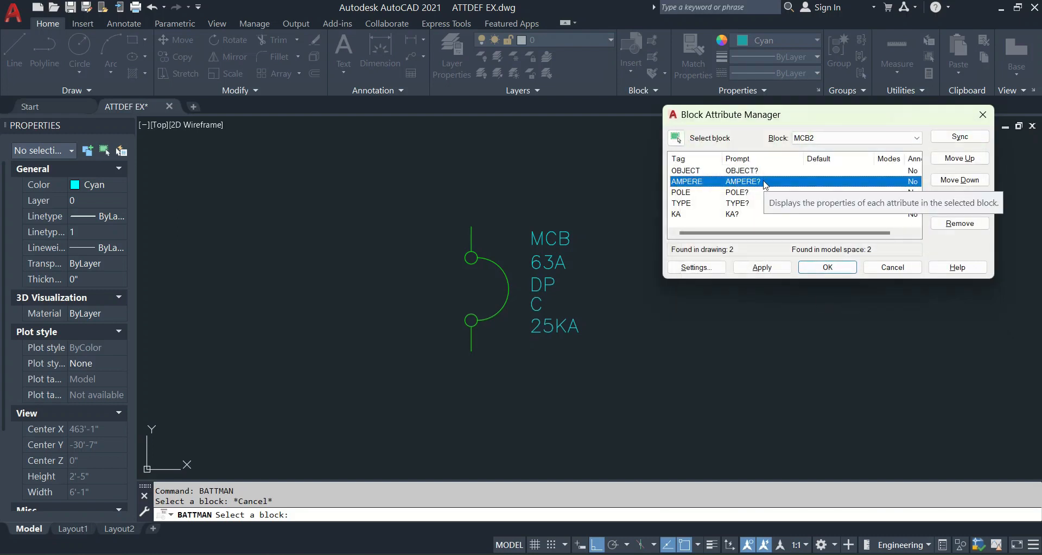
{"action": "left_click", "coordinate": [827, 267]}
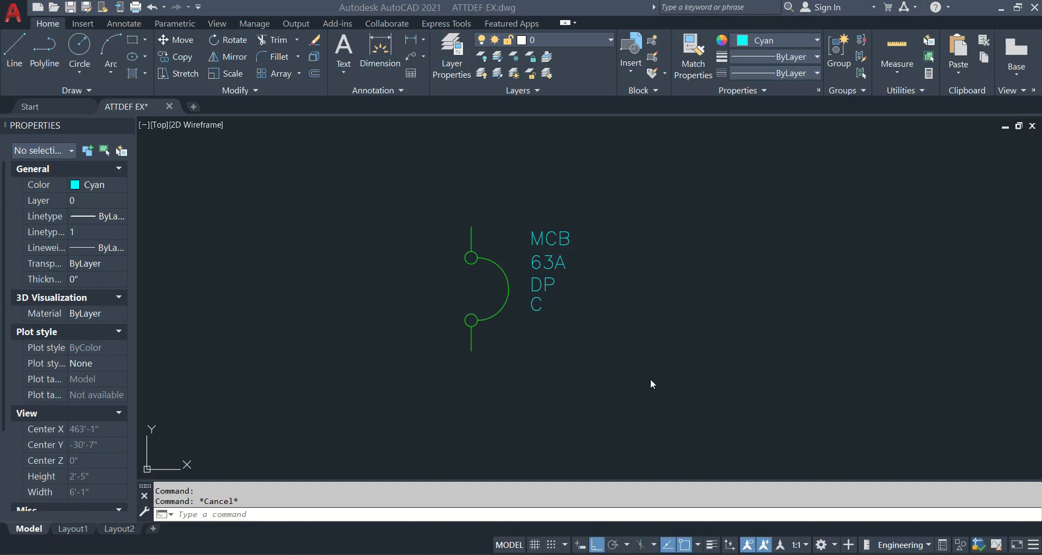
Check the placed block in the attribute editor and set its 63A attribute to 40A in place with ATTIPEDIT.
{"action": "double_click", "coordinate": [566, 296]}
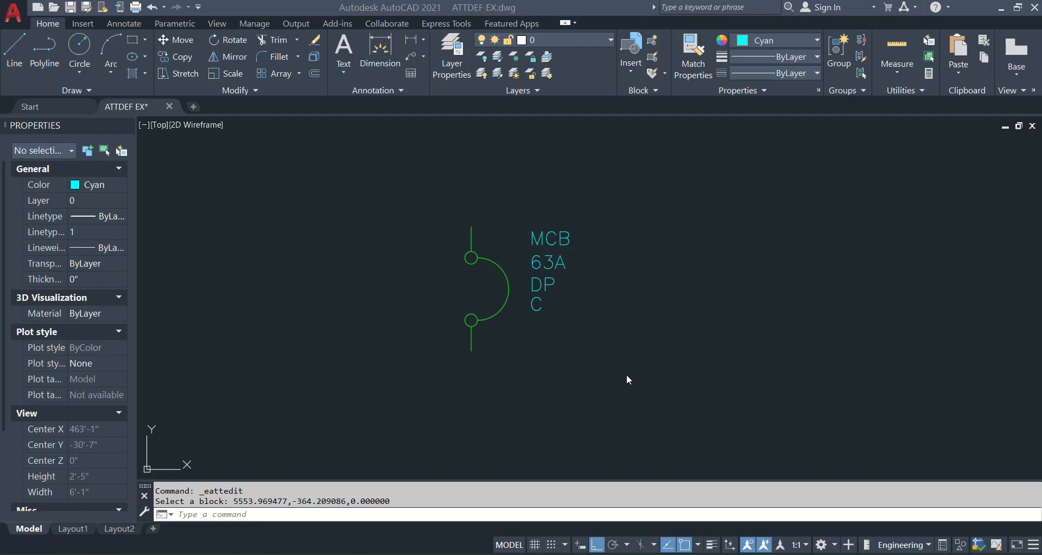
{"action": "left_click", "coordinate": [597, 350]}
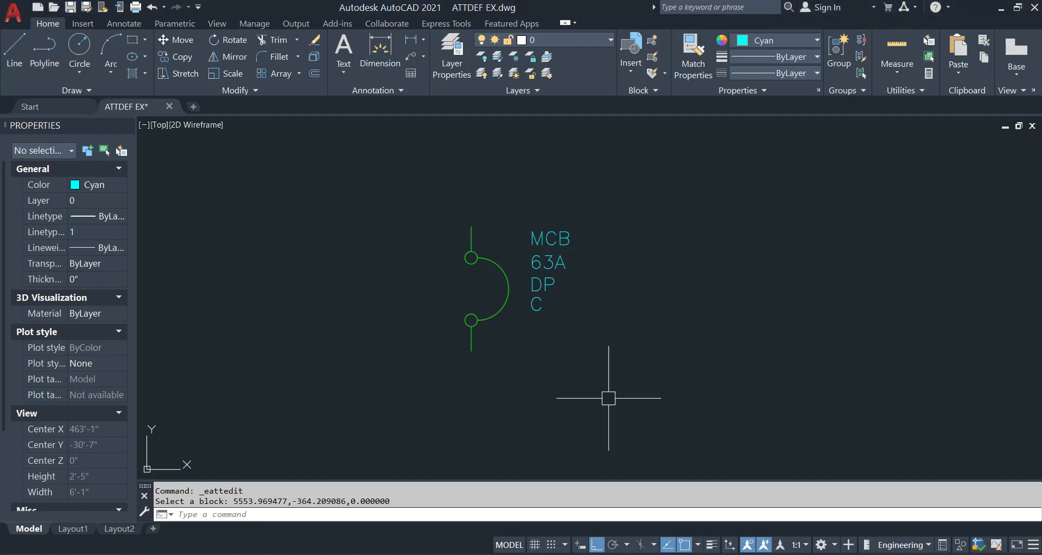
{"action": "type", "text": "ATT"}
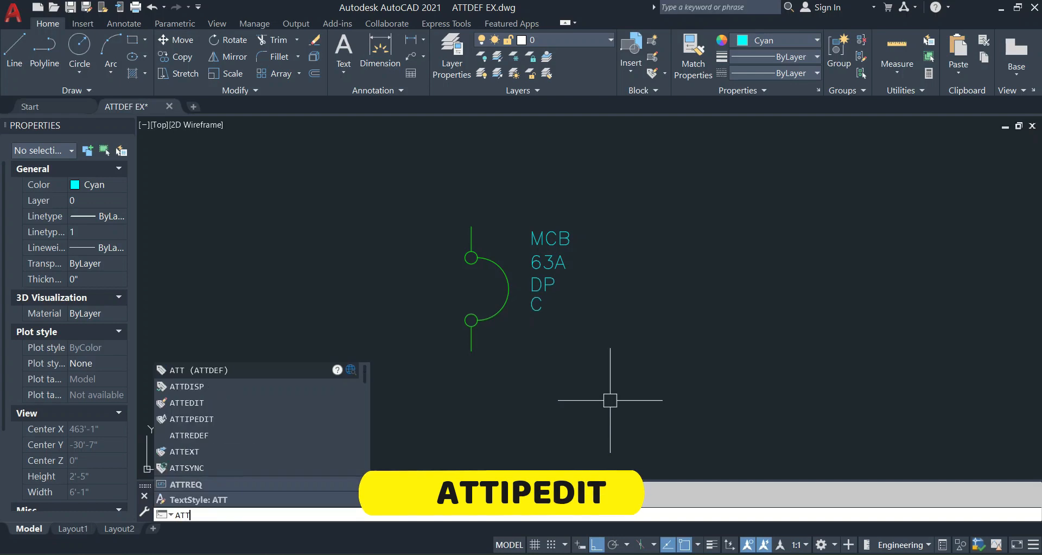
{"action": "type", "text": "IPEDIT"}
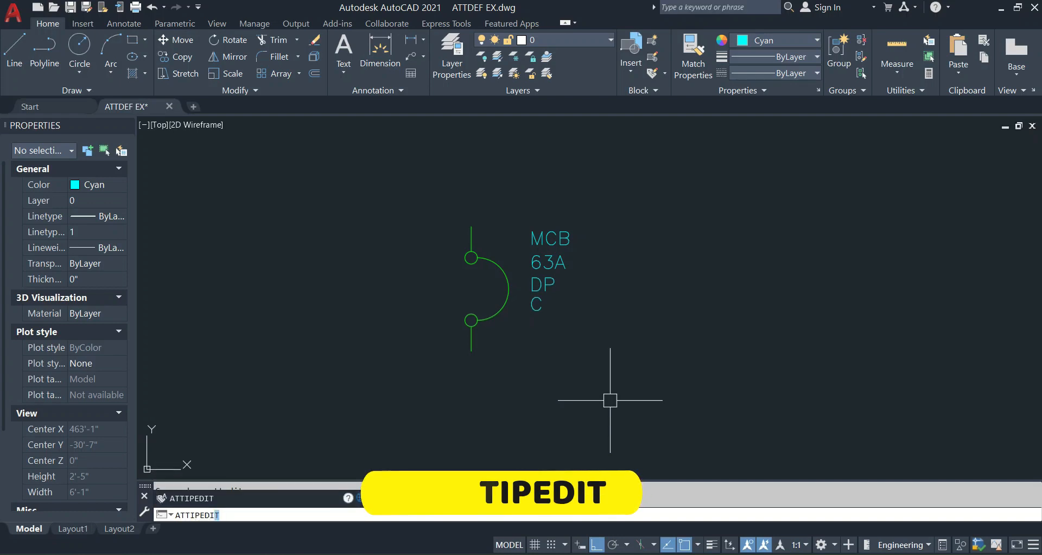
{"action": "key", "text": "Return"}
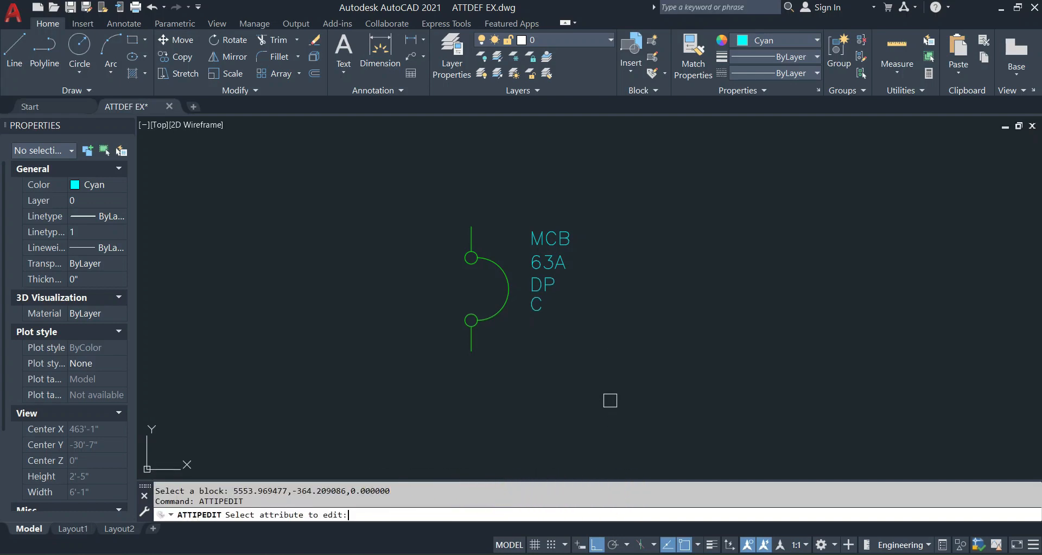
{"action": "left_click", "coordinate": [557, 265]}
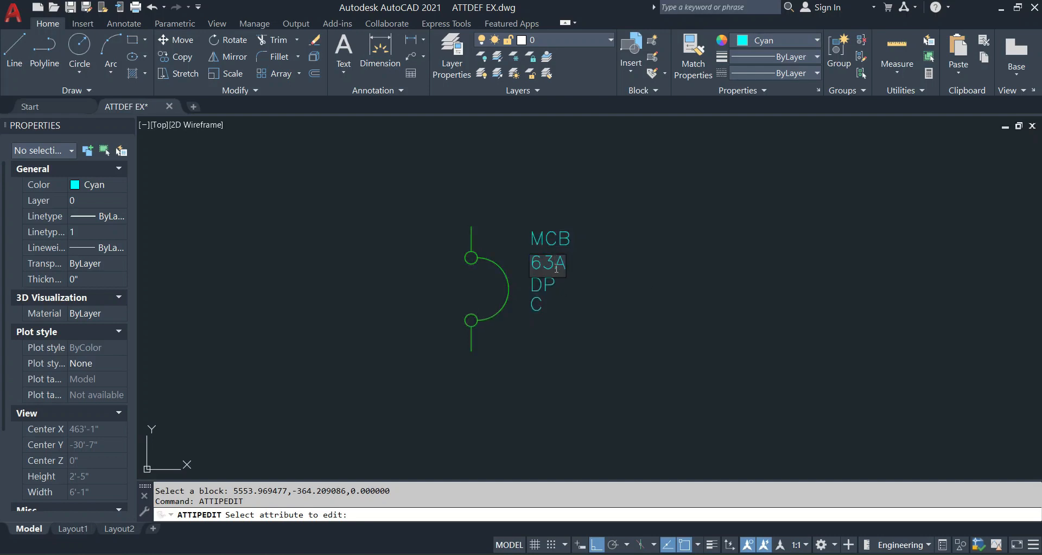
{"action": "left_click_drag", "start_coordinate": [557, 268], "coordinate": [509, 265]}
{"action": "type", "text": "40A"}
{"action": "key", "text": "Return"}
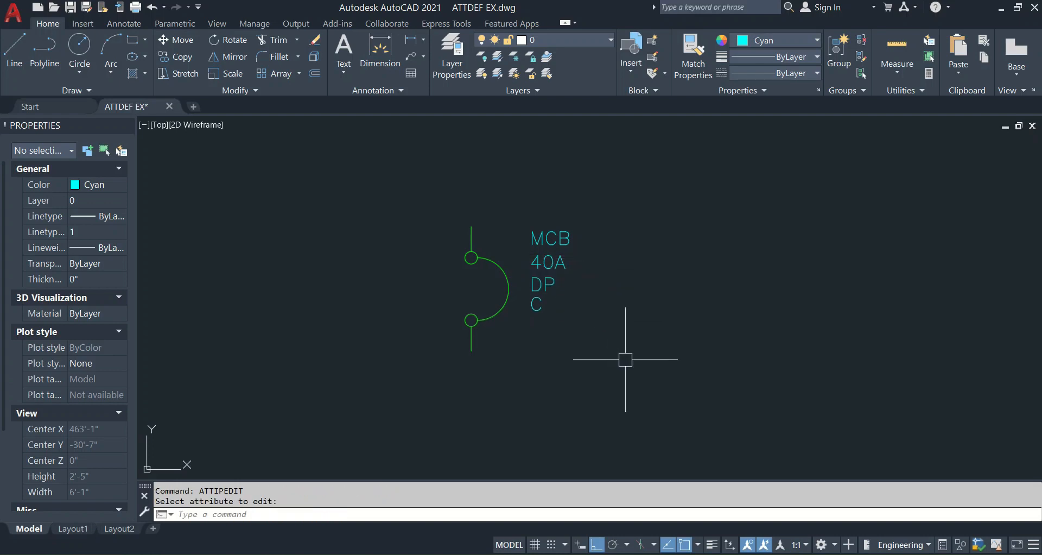
Edit the block's C attribute in place with ATTIPEDIT (alias ATI) so that it reads TYPE B.
{"action": "type", "text": "ATI"}
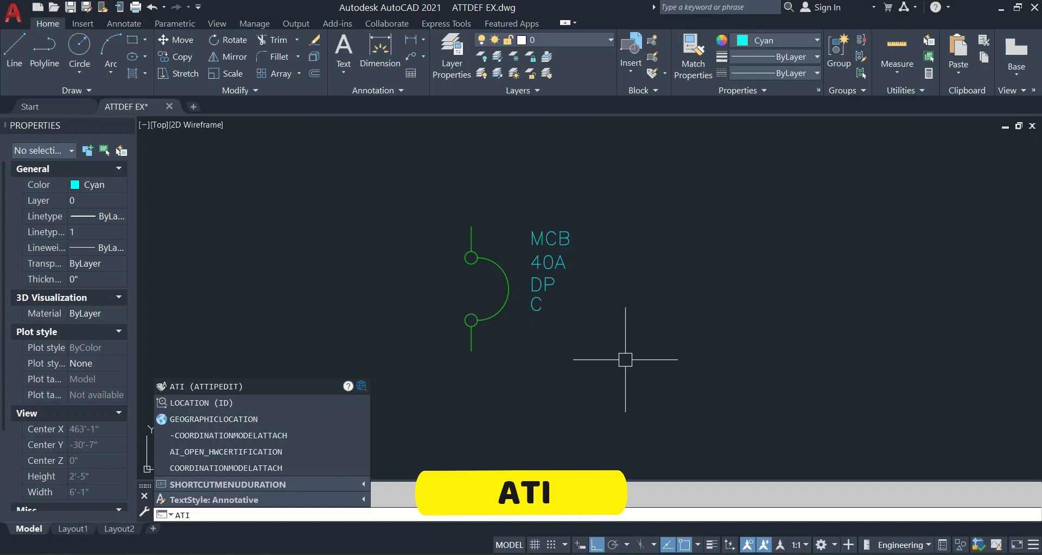
{"action": "key", "text": "Return"}
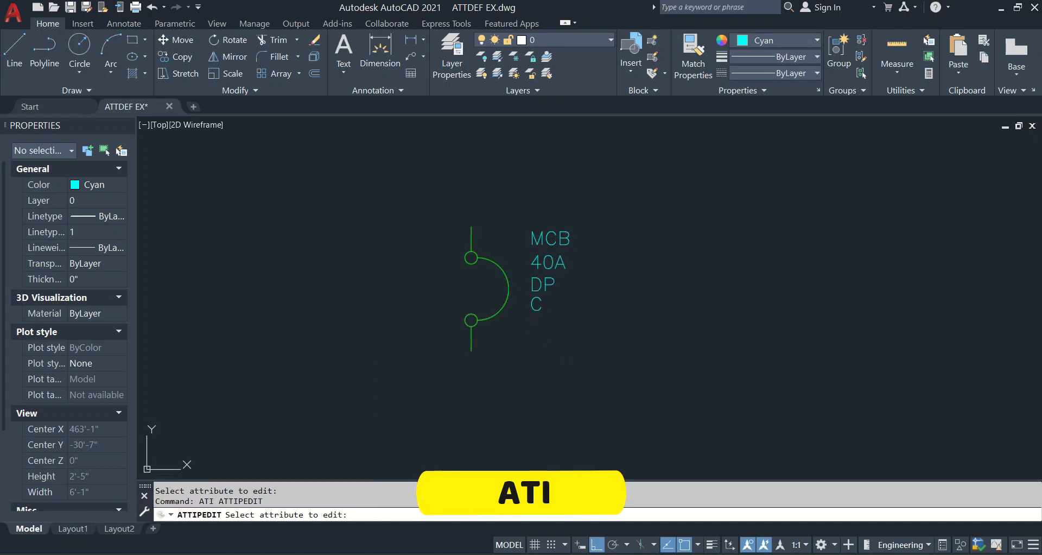
{"action": "left_click", "coordinate": [536, 313]}
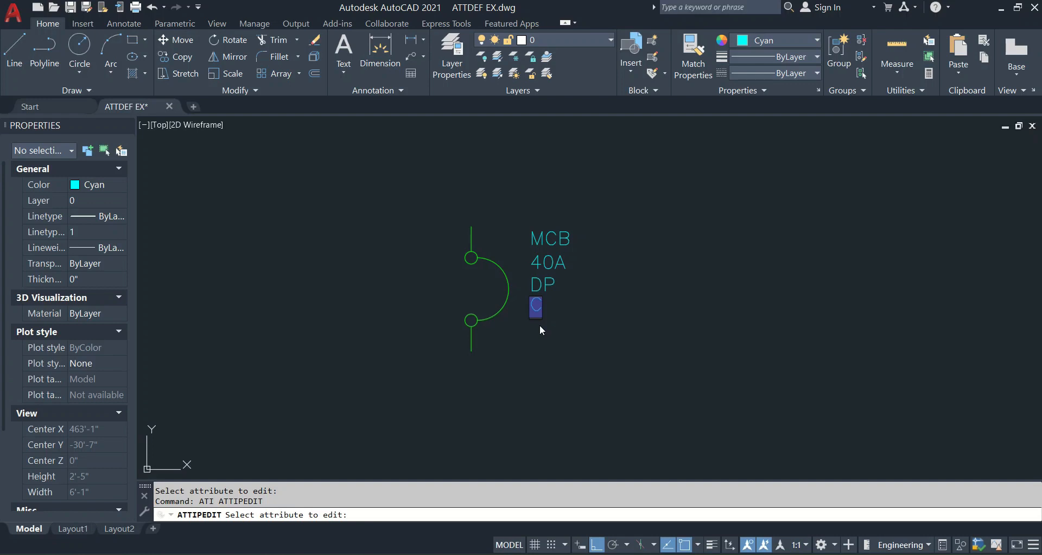
{"action": "type", "text": "TYPE  B"}
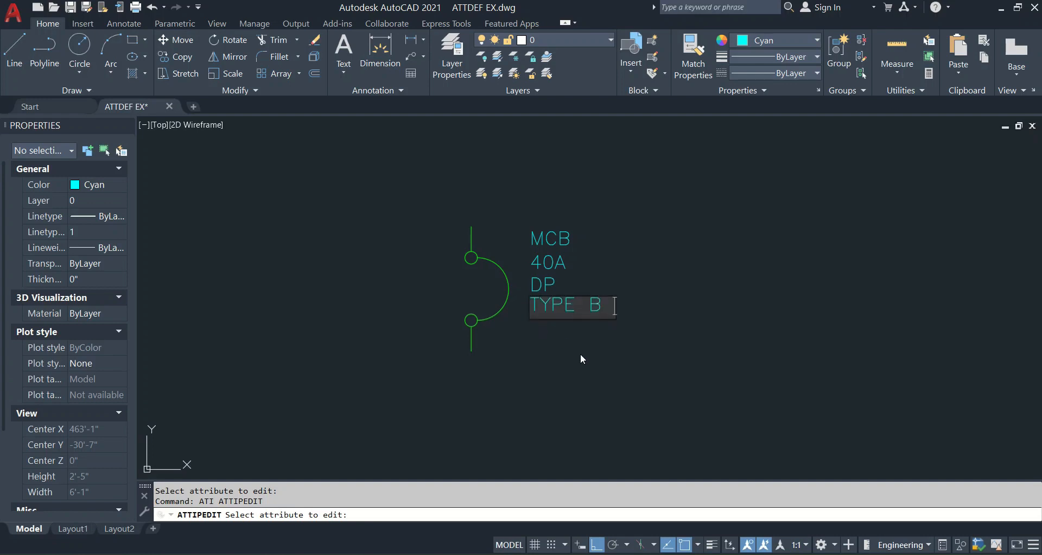
{"action": "key", "text": "Return"}
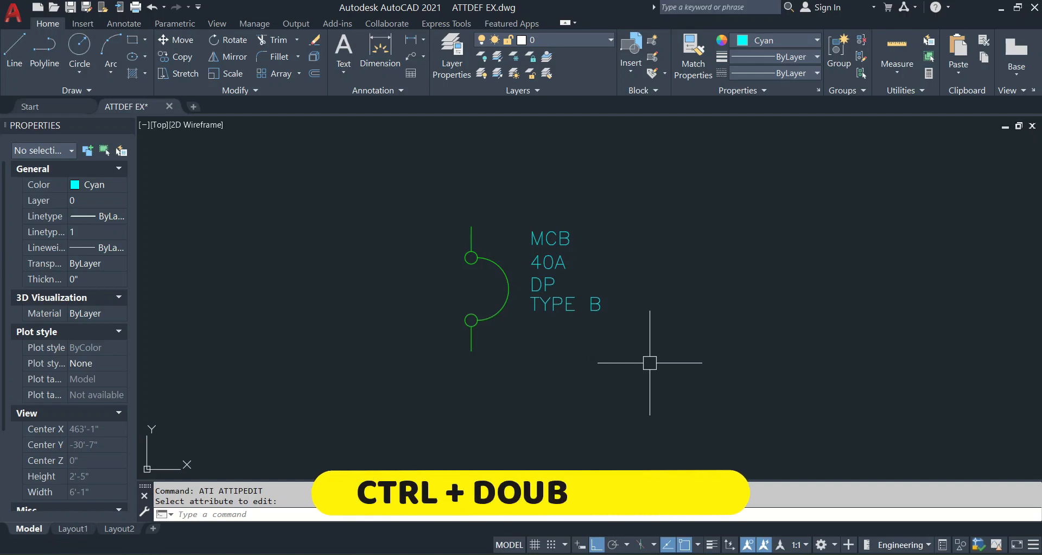
Open the block's MCB attribute directly for in-place editing and extend its value to MCB 1.
{"action": "double_click", "coordinate": [559, 242], "text": "ctrl"}
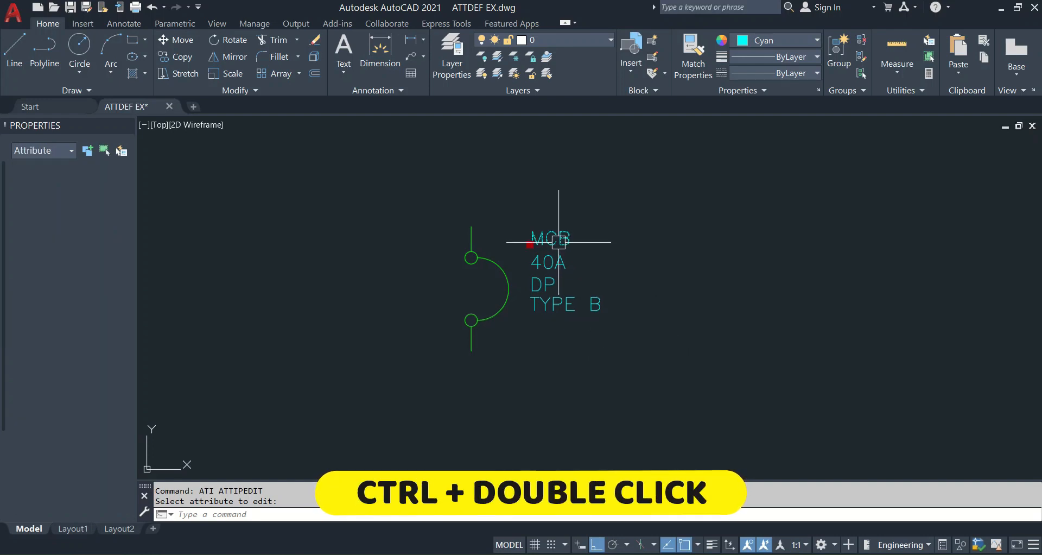
{"action": "left_click", "coordinate": [560, 243]}
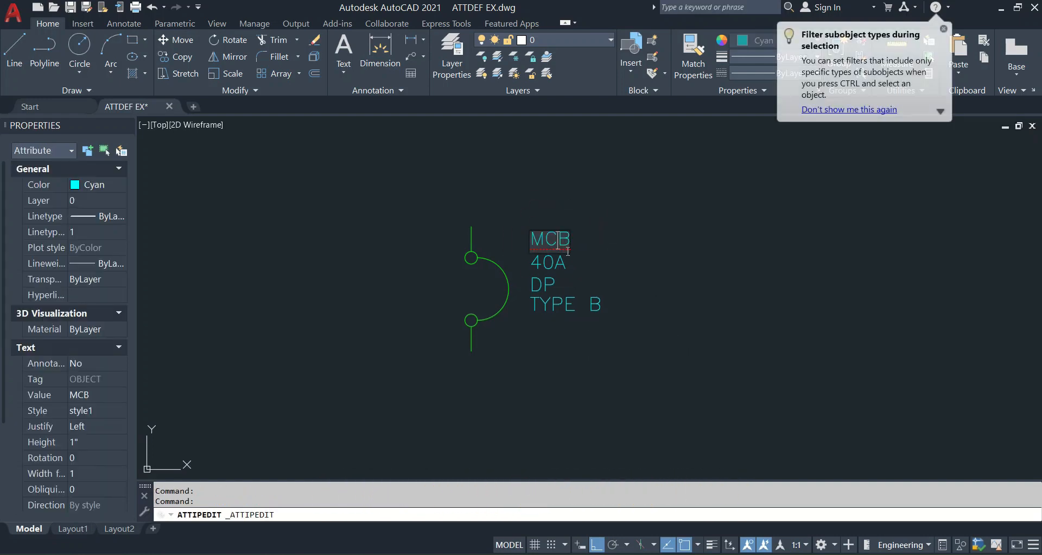
{"action": "type", "text": "1"}
{"action": "left_click", "coordinate": [576, 273]}
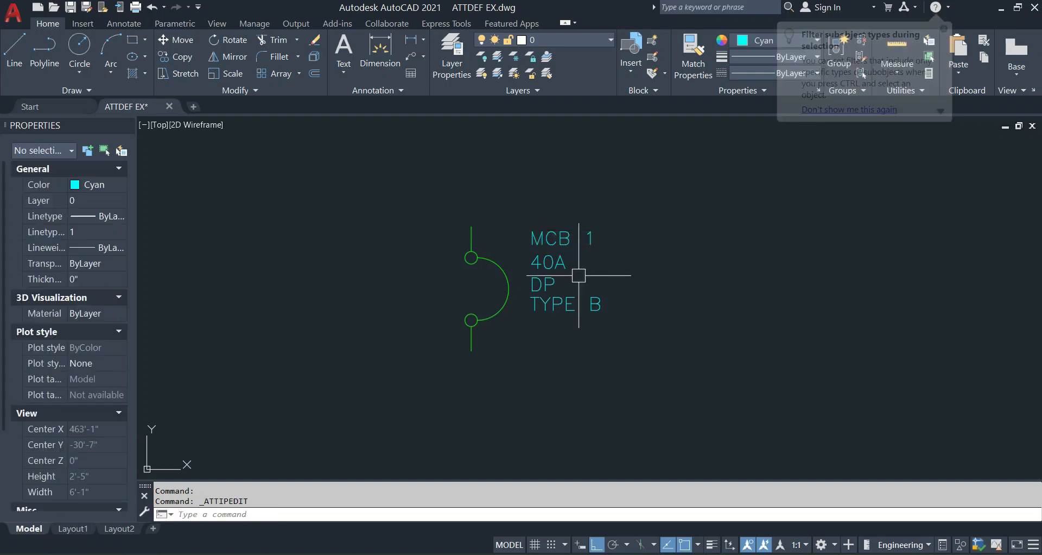